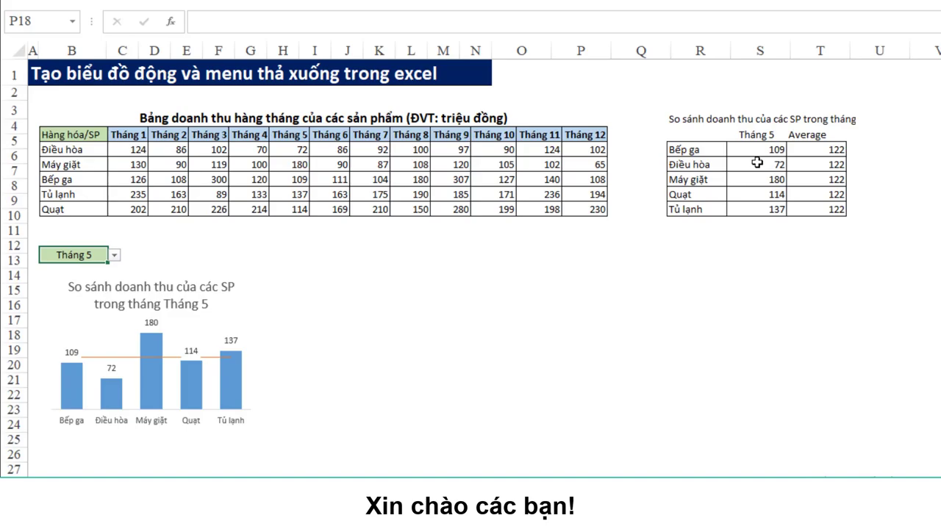
- Pick Tháng 1 from the demo chart's month dropdown in B12
{"action": "left_click", "coordinate": [114, 255]}
{"action": "left_click", "coordinate": [87, 267]}
- Switch the demo chart's month selector to Tháng 3, then Tháng 12, then Tháng 11
{"action": "left_click", "coordinate": [114, 255]}
{"action": "left_click", "coordinate": [73, 288]}
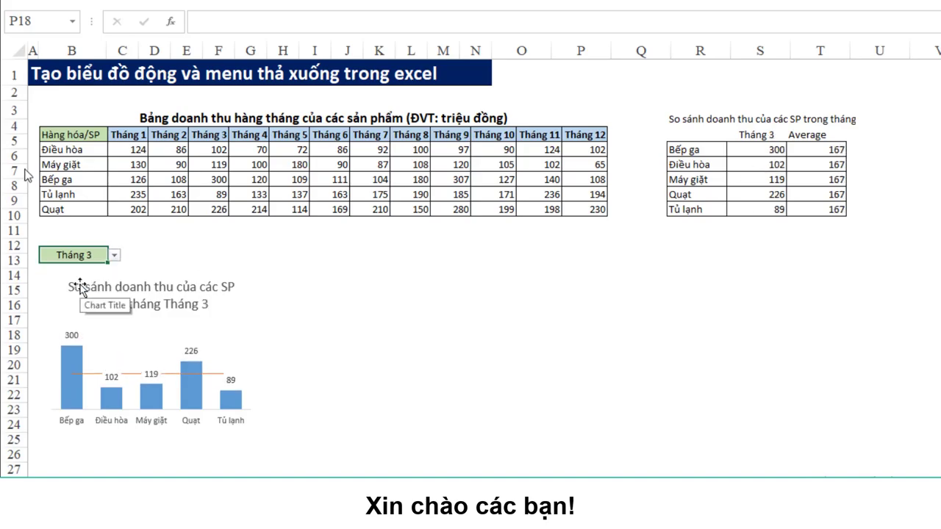
{"action": "left_click", "coordinate": [113, 255]}
{"action": "left_click", "coordinate": [73, 331]}
{"action": "left_click", "coordinate": [114, 255]}
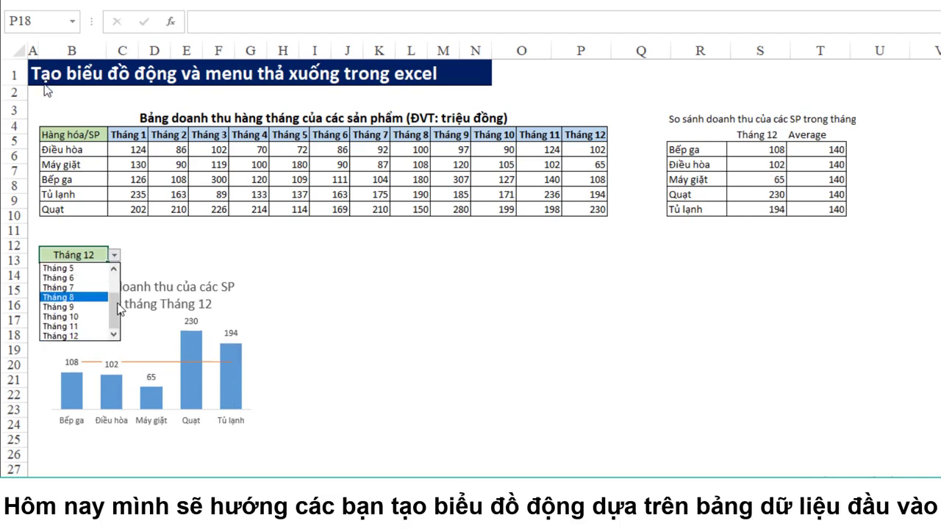
{"action": "left_click", "coordinate": [74, 321]}
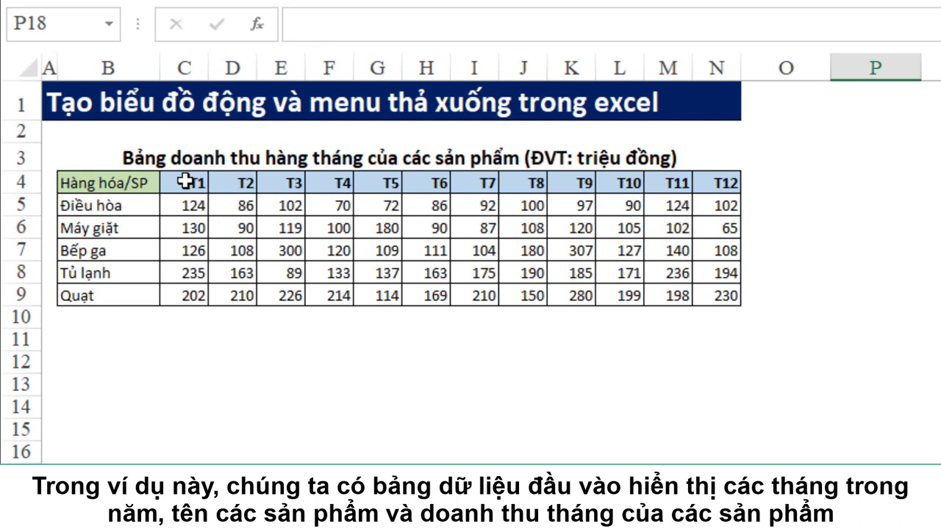
{"action": "left_click_drag", "start_coordinate": [195, 184], "coordinate": [463, 185]}
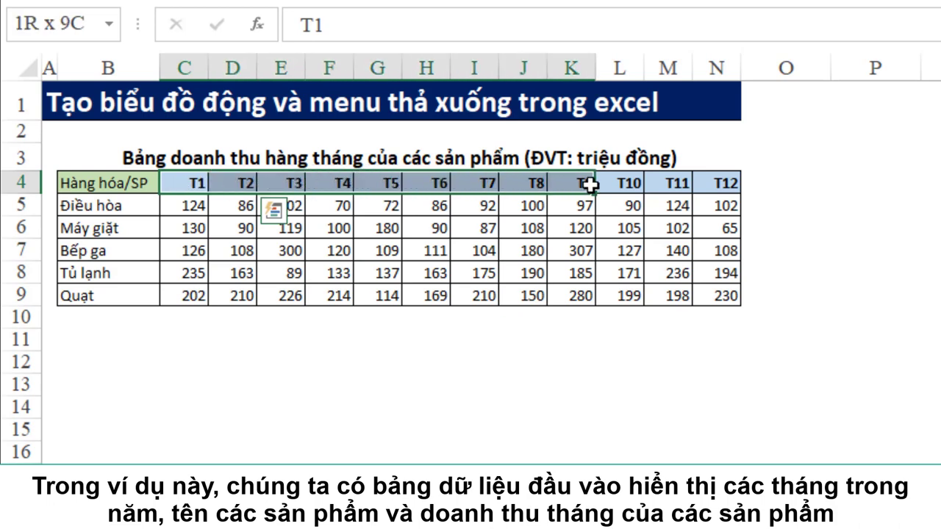
{"action": "left_click_drag", "start_coordinate": [463, 185], "coordinate": [727, 184]}
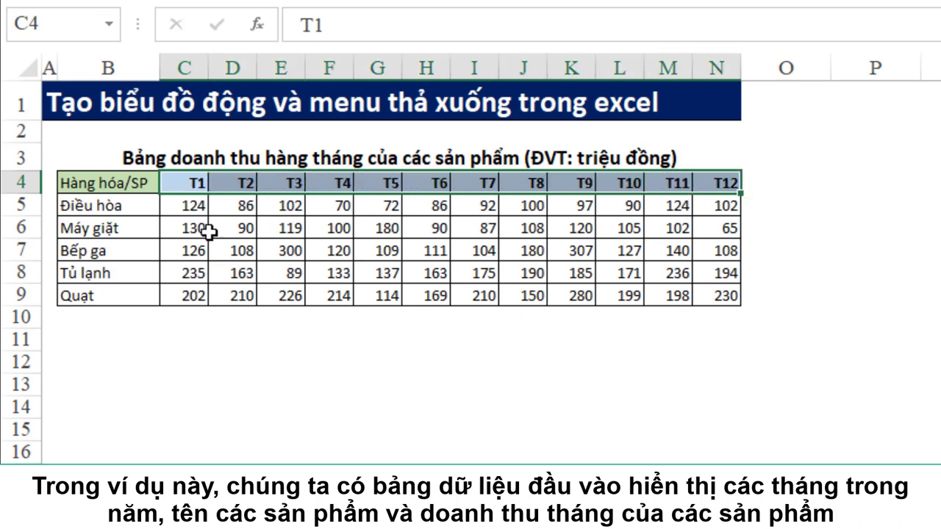
{"action": "left_click", "coordinate": [90, 186]}
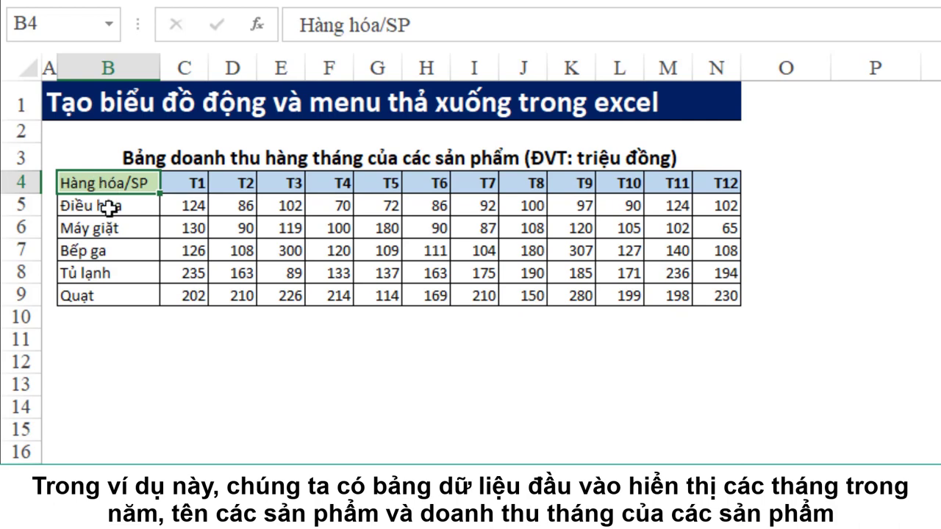
{"action": "left_click", "coordinate": [108, 208]}
{"action": "left_click_drag", "start_coordinate": [107, 207], "coordinate": [121, 291]}
{"action": "left_click", "coordinate": [193, 347]}
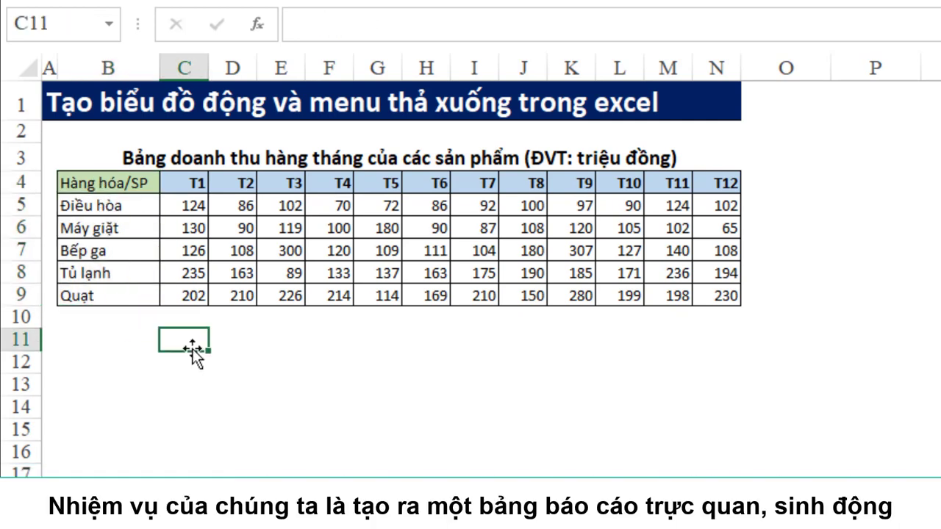
{"action": "left_click", "coordinate": [98, 207]}
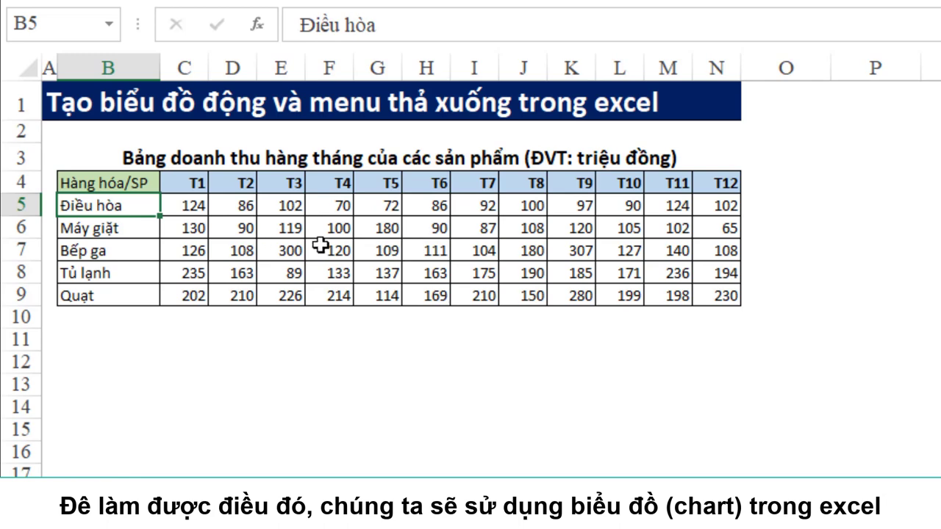
{"action": "left_click", "coordinate": [504, 371]}
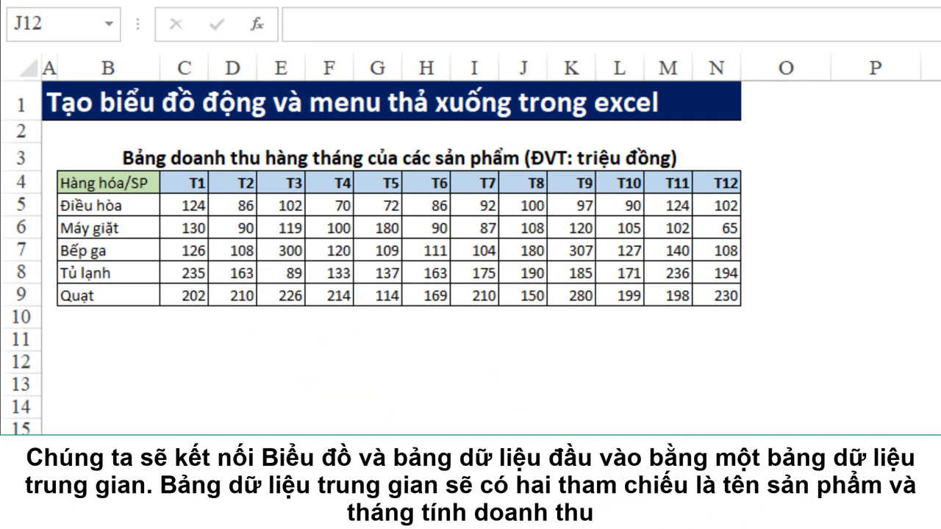
{"action": "left_click", "coordinate": [875, 472]}
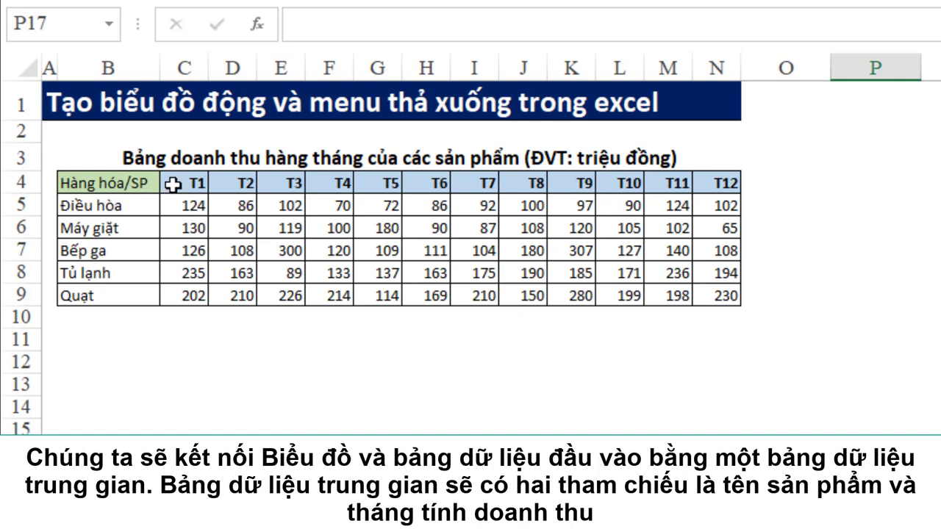
{"action": "mouse_move", "coordinate": [185, 183]}
{"action": "left_mouse_down"}
{"action": "mouse_move", "coordinate": [678, 179]}
{"action": "mouse_move", "coordinate": [701, 180]}
{"action": "mouse_move", "coordinate": [704, 216]}
{"action": "left_mouse_up"}
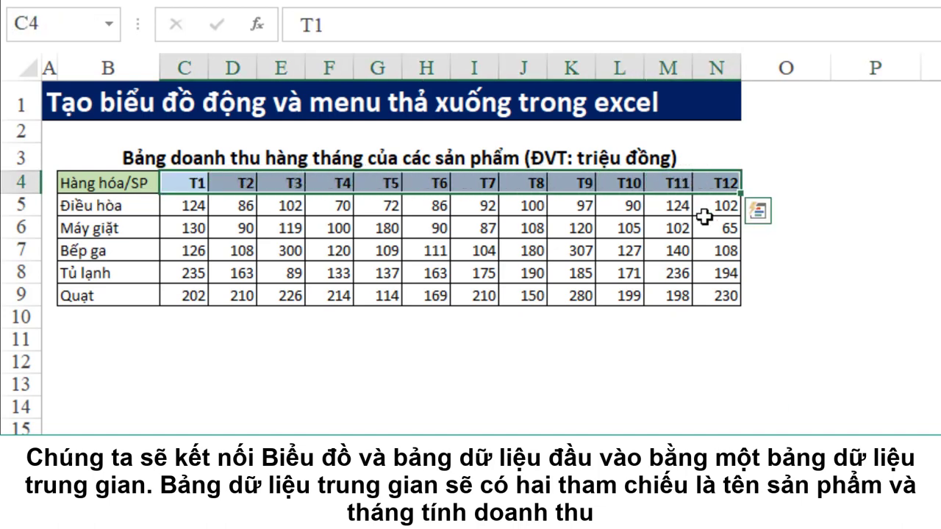
{"action": "left_click", "coordinate": [98, 338]}
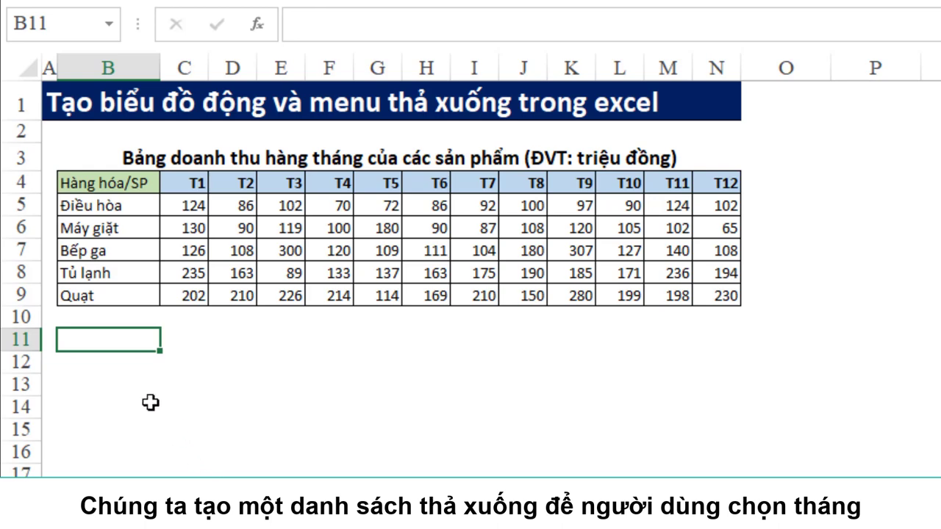
{"action": "left_click", "coordinate": [90, 363]}
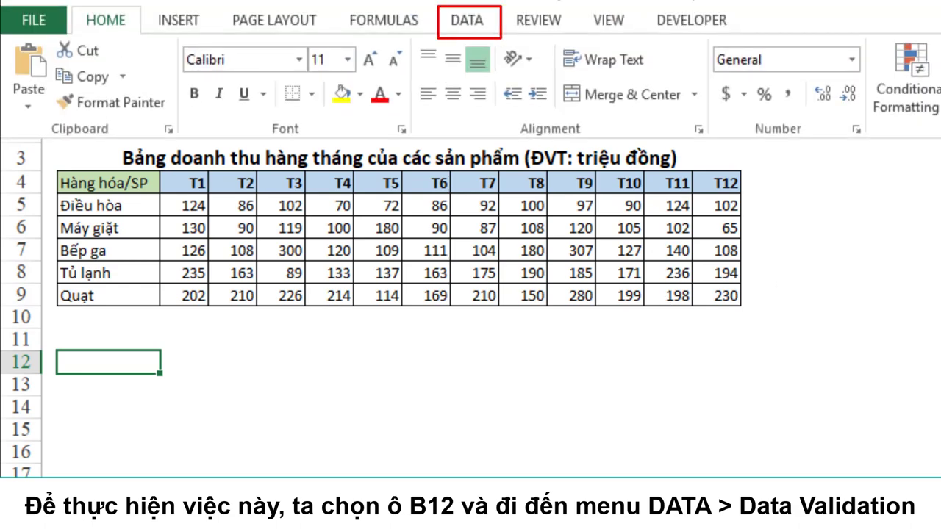
- Open the Data Validation dialog for B12 from the DATA tab
{"action": "left_click", "coordinate": [468, 22]}
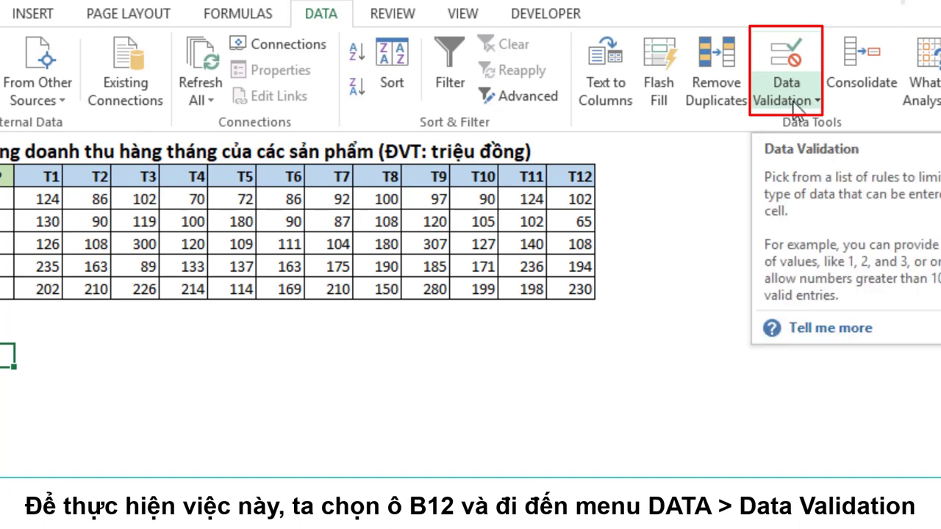
{"action": "left_click", "coordinate": [815, 107]}
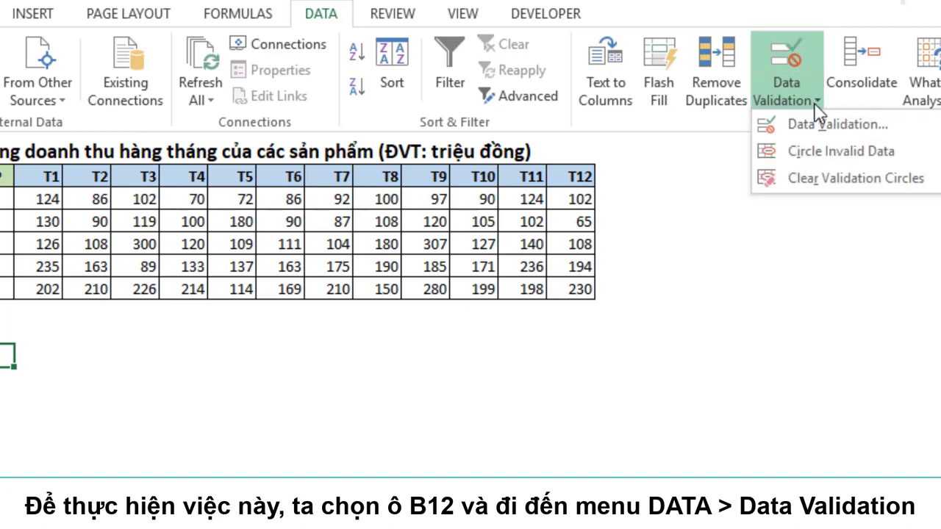
{"action": "left_click", "coordinate": [910, 133]}
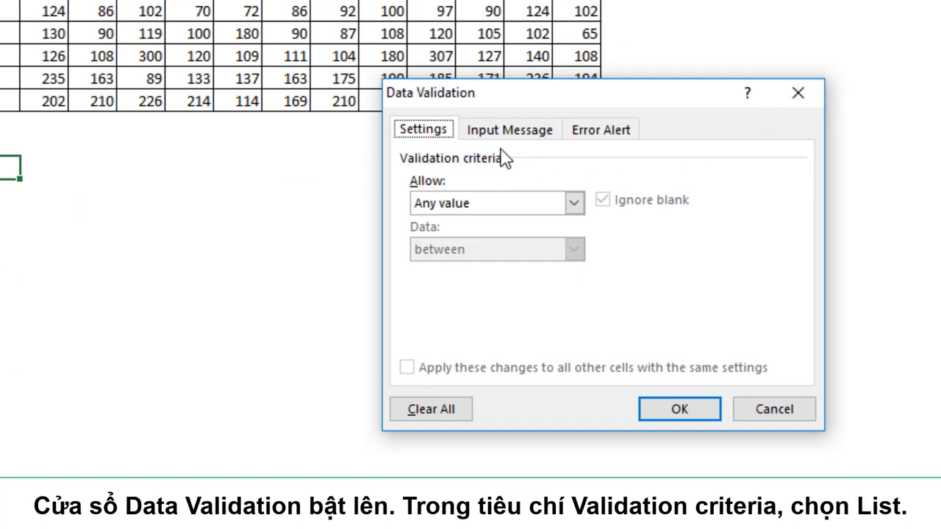
- Give B12 a List validation sourced from the month headers C4:N4 (T1–T12)
{"action": "left_click", "coordinate": [573, 205]}
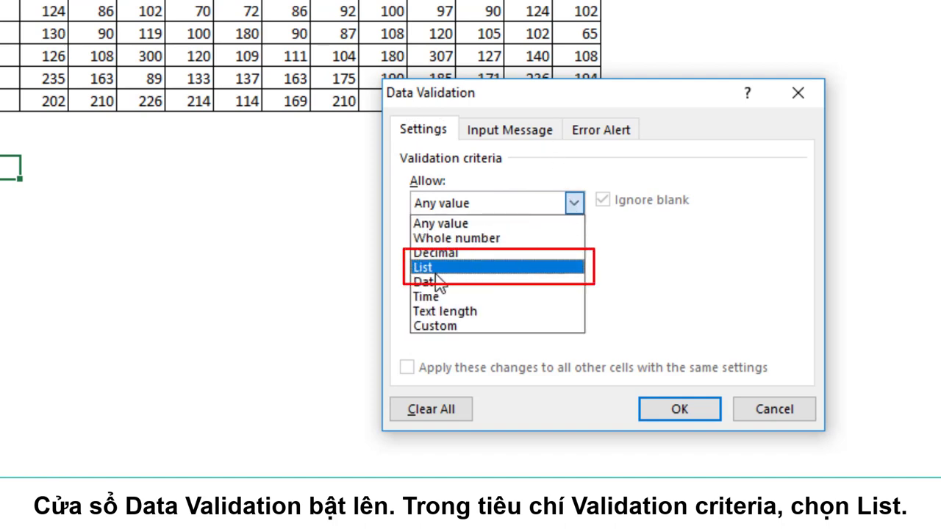
{"action": "left_click", "coordinate": [433, 267]}
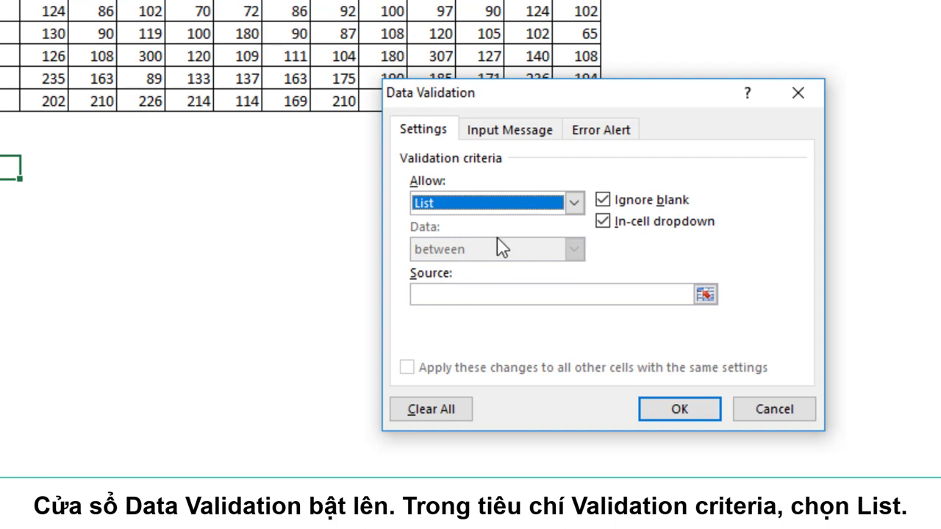
{"action": "left_click", "coordinate": [448, 292]}
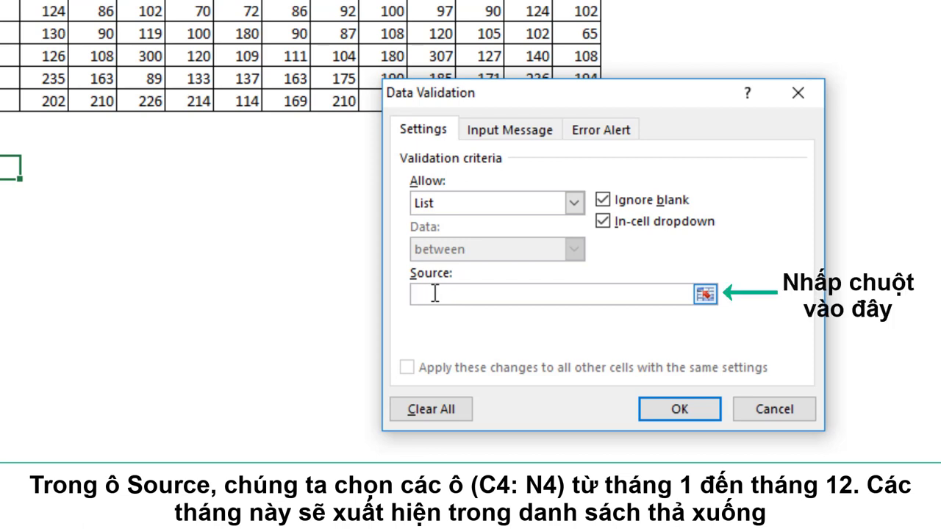
{"action": "left_click", "coordinate": [704, 294]}
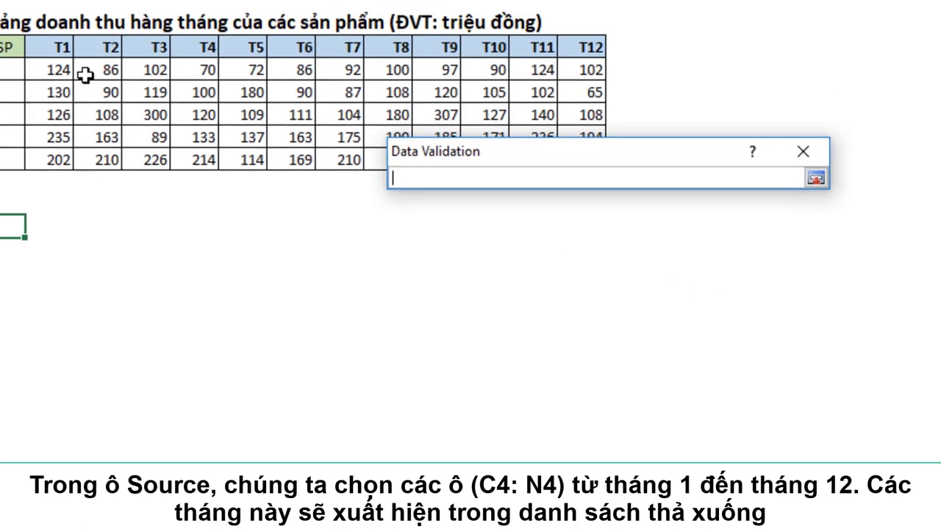
{"action": "left_click", "coordinate": [59, 54]}
{"action": "left_click_drag", "start_coordinate": [70, 57], "coordinate": [568, 57]}
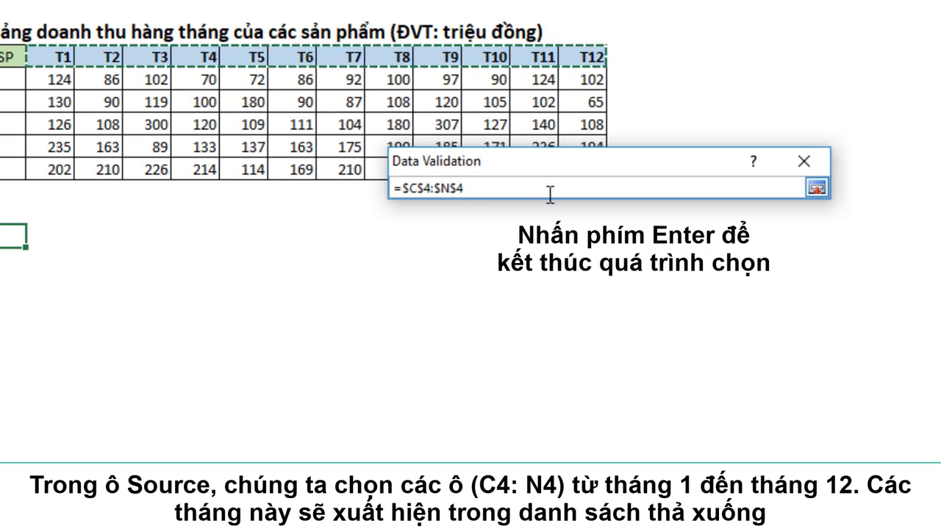
{"action": "key", "text": "Return"}
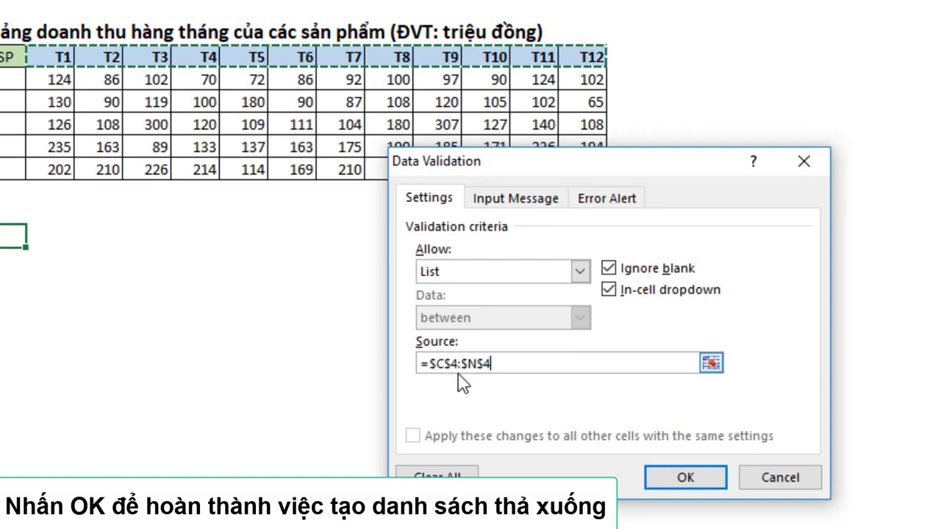
{"action": "left_click", "coordinate": [669, 479]}
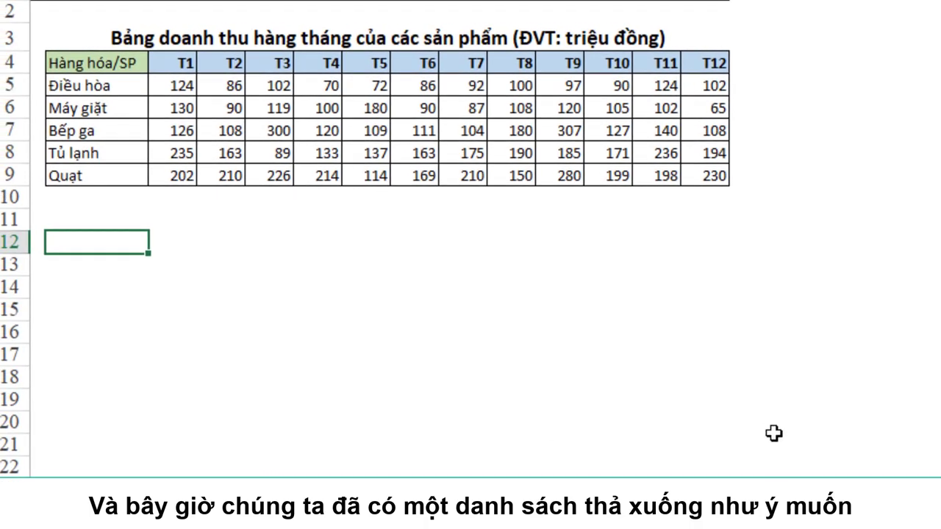
- Select T1 in B12 using its new month dropdown
{"action": "left_click", "coordinate": [118, 264]}
{"action": "left_click", "coordinate": [122, 243]}
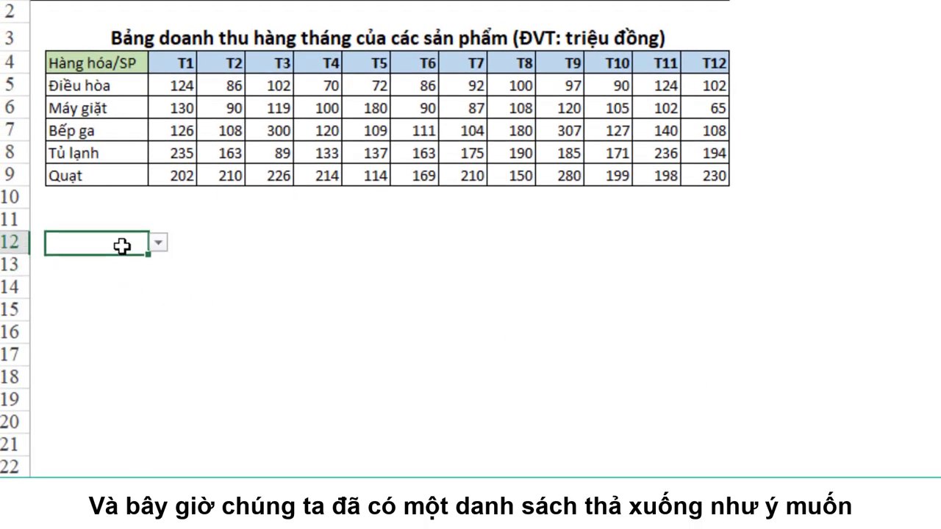
{"action": "left_click", "coordinate": [157, 245]}
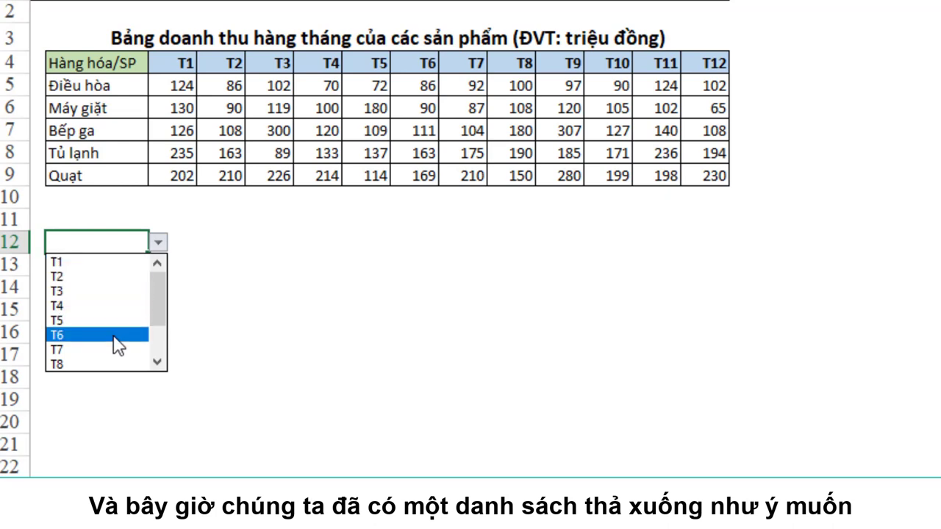
{"action": "left_click", "coordinate": [102, 263]}
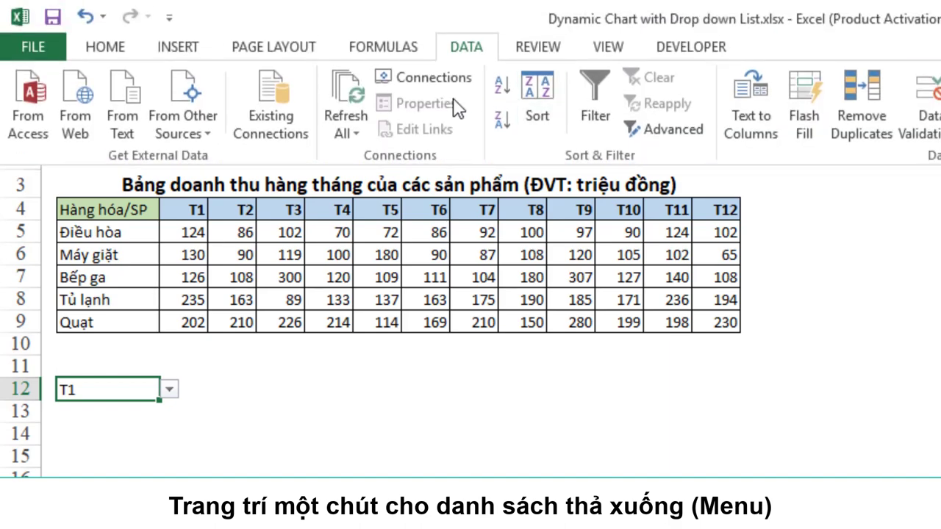
- Centre B12 vertically and horizontally, fill it light green and add a thick box border
{"action": "left_click", "coordinate": [96, 50]}
{"action": "left_click", "coordinate": [453, 86]}
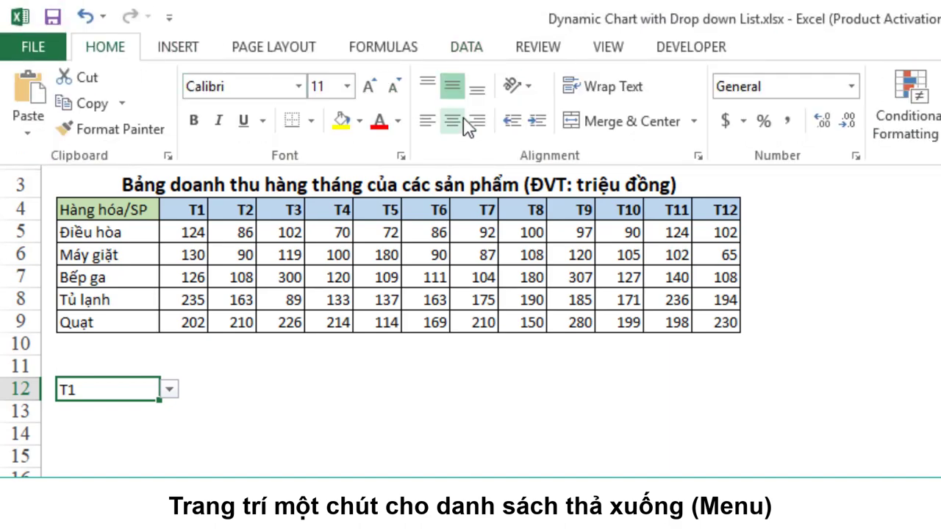
{"action": "left_click", "coordinate": [452, 120]}
{"action": "left_click", "coordinate": [360, 121]}
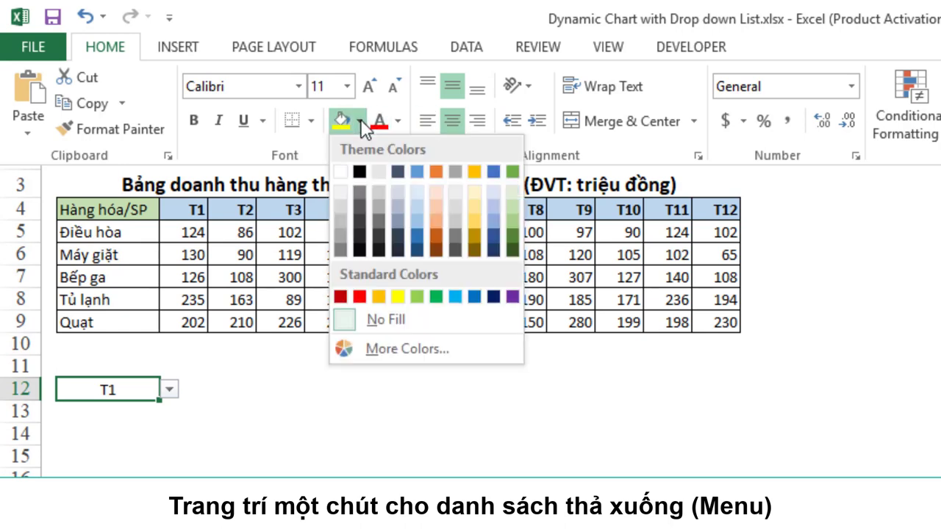
{"action": "left_click", "coordinate": [514, 207]}
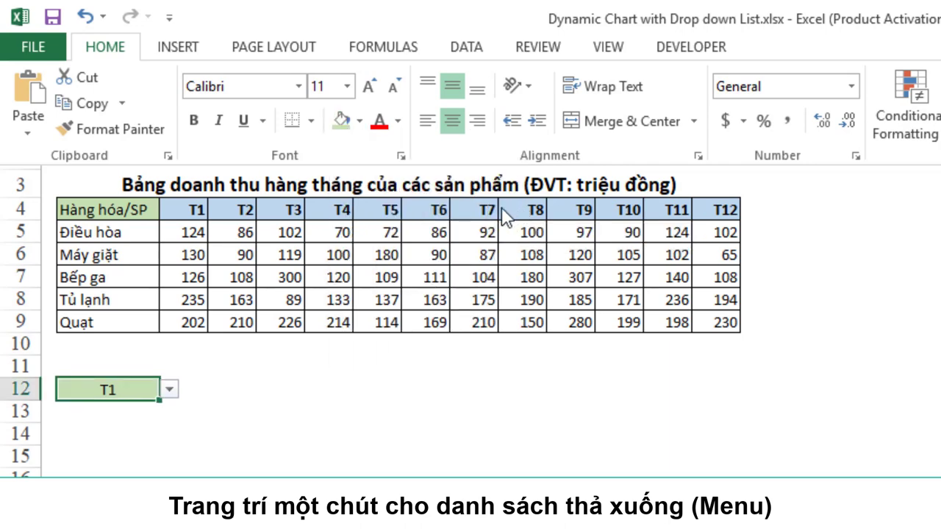
{"action": "left_click", "coordinate": [311, 122]}
{"action": "left_click", "coordinate": [365, 373]}
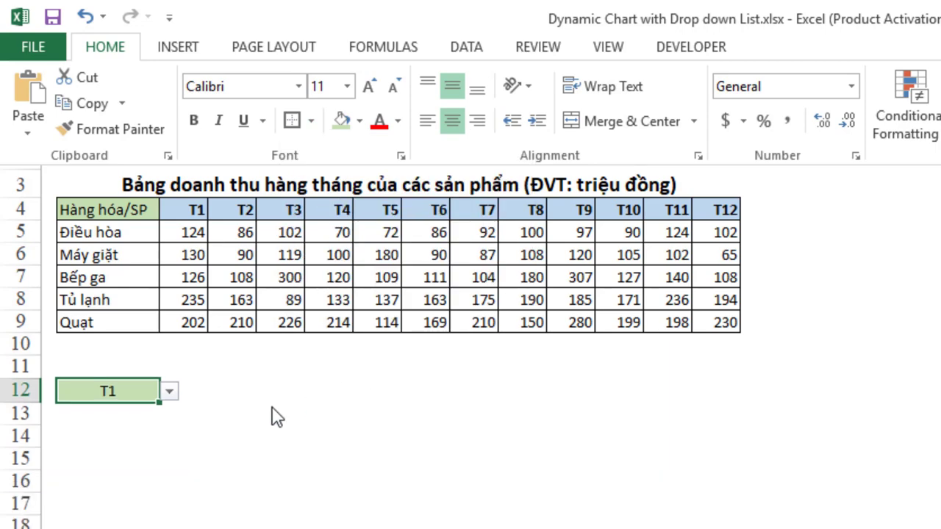
{"action": "left_click", "coordinate": [130, 432]}
{"action": "left_click", "coordinate": [131, 389]}
{"action": "left_click", "coordinate": [224, 396]}
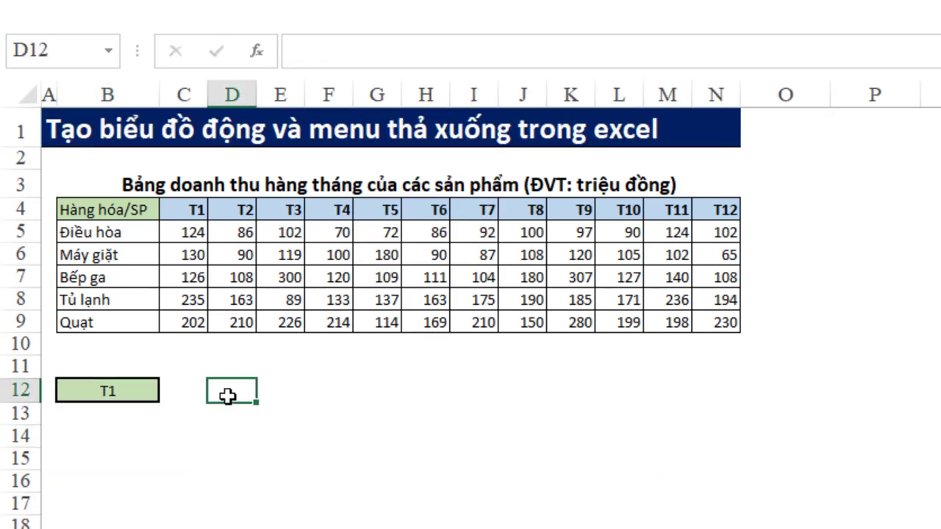
- Step B12's dropdown through T3, T4 and T5, leaving T5 and selecting empty cell F13
{"action": "left_click", "coordinate": [153, 392]}
{"action": "left_click", "coordinate": [169, 392]}
{"action": "left_click", "coordinate": [133, 441]}
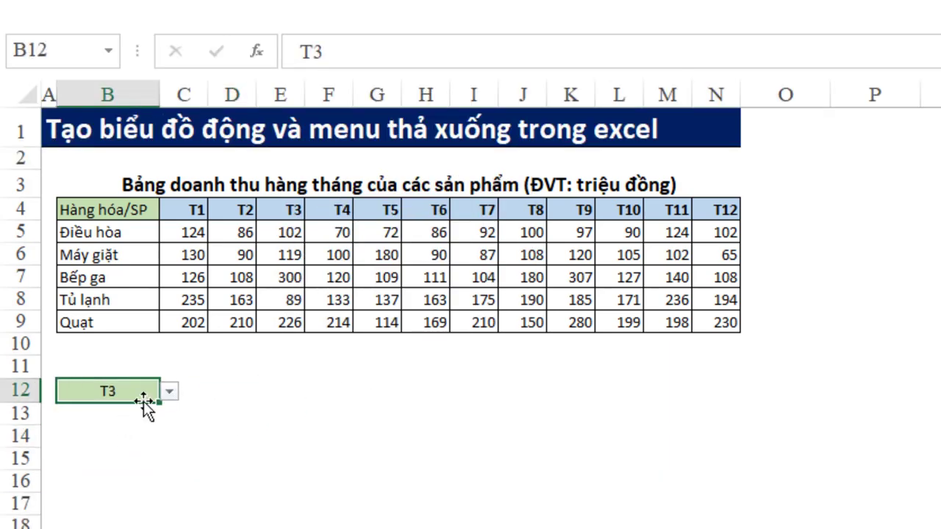
{"action": "left_click", "coordinate": [169, 392]}
{"action": "left_click", "coordinate": [130, 427]}
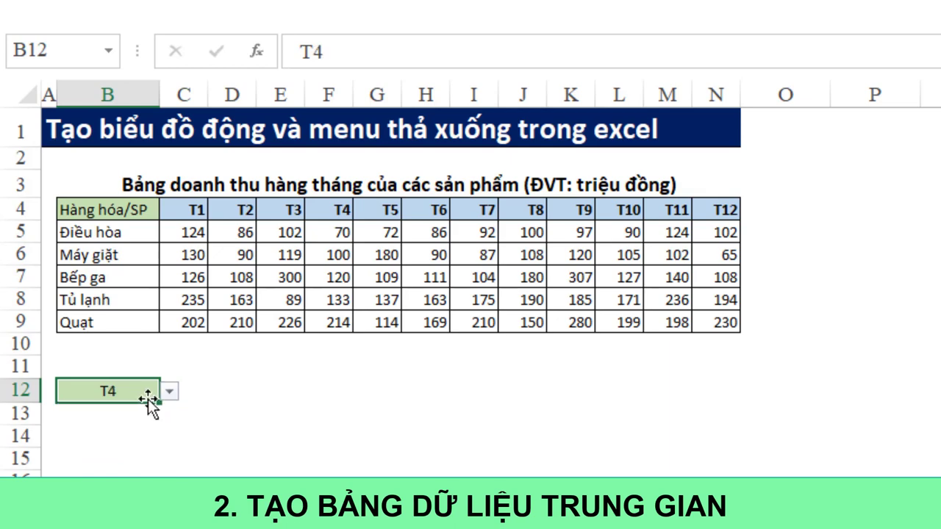
{"action": "left_click", "coordinate": [169, 392]}
{"action": "left_click", "coordinate": [130, 426]}
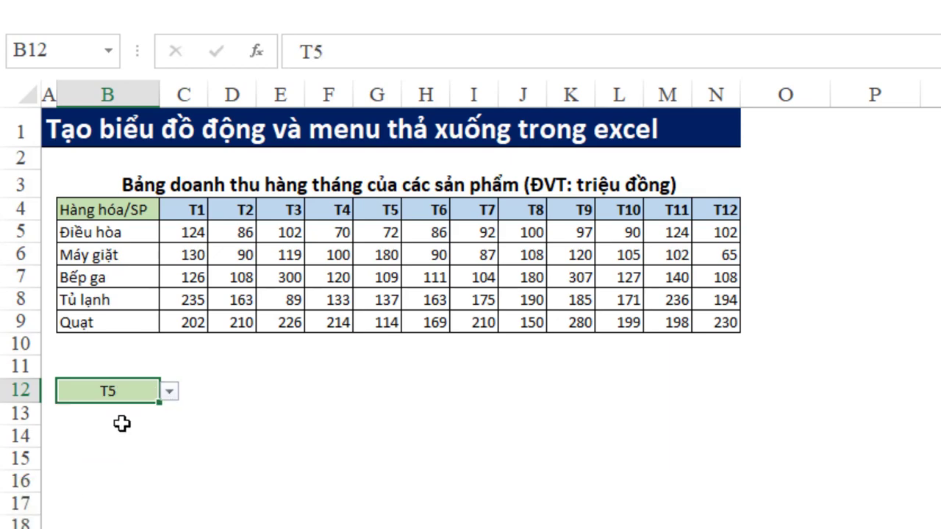
{"action": "left_click", "coordinate": [190, 389]}
{"action": "left_click", "coordinate": [316, 407]}
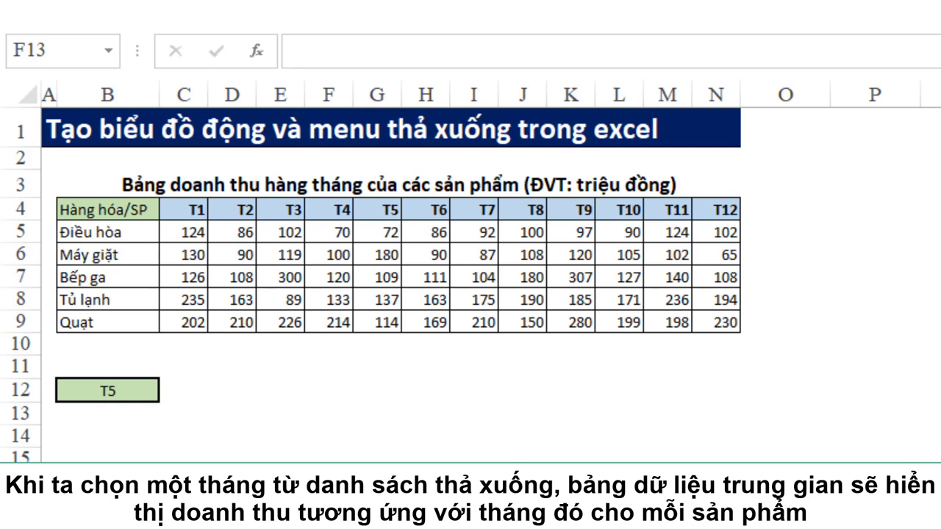
- Copy the product names in B5:B9 and paste them starting at P5
{"action": "left_click", "coordinate": [570, 390]}
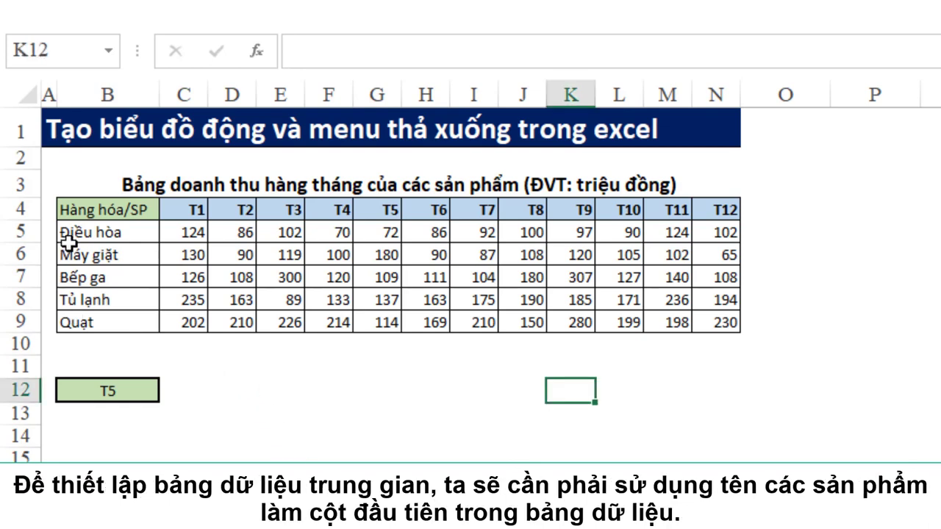
{"action": "left_click_drag", "start_coordinate": [88, 233], "coordinate": [116, 321]}
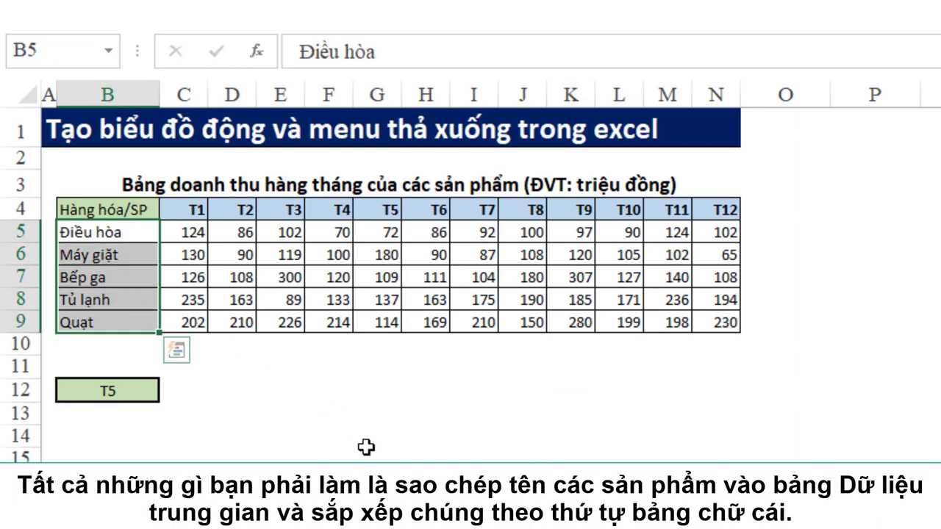
{"action": "key", "text": "ctrl+c"}
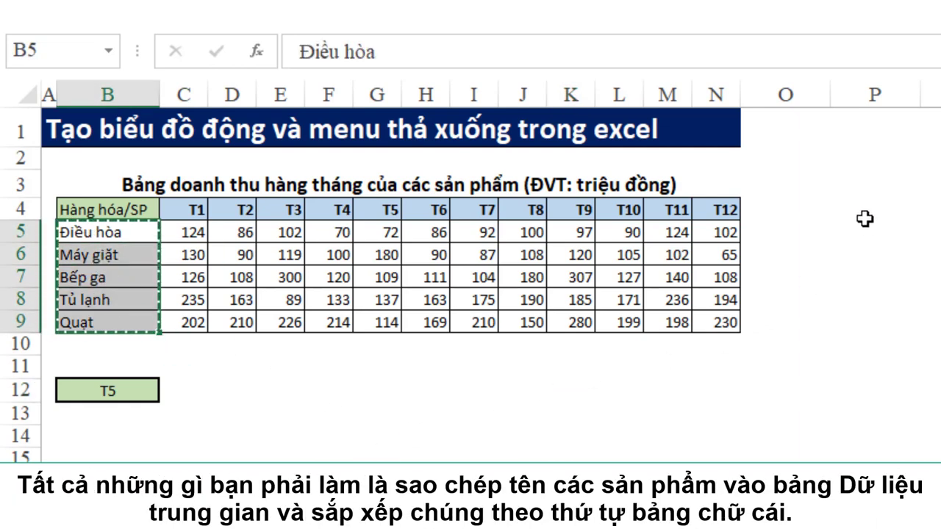
{"action": "left_click", "coordinate": [898, 224]}
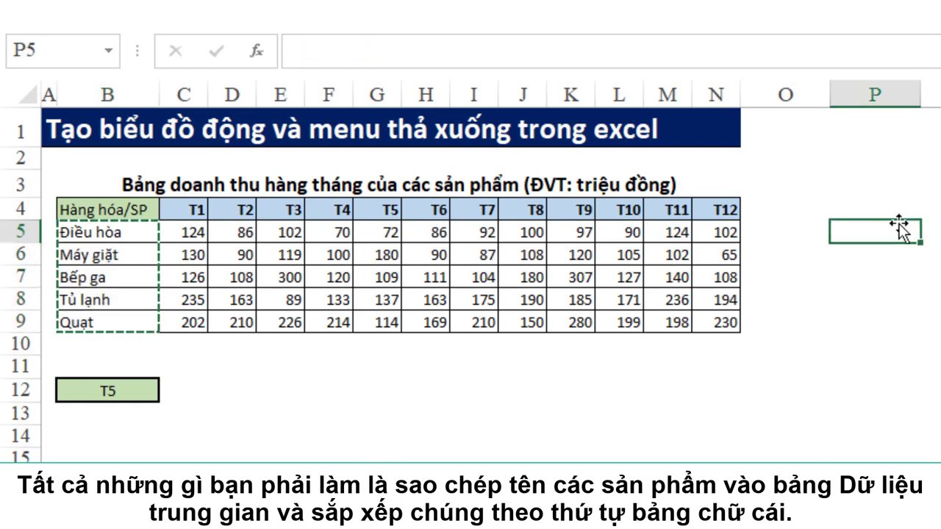
{"action": "key", "text": "ctrl+v"}
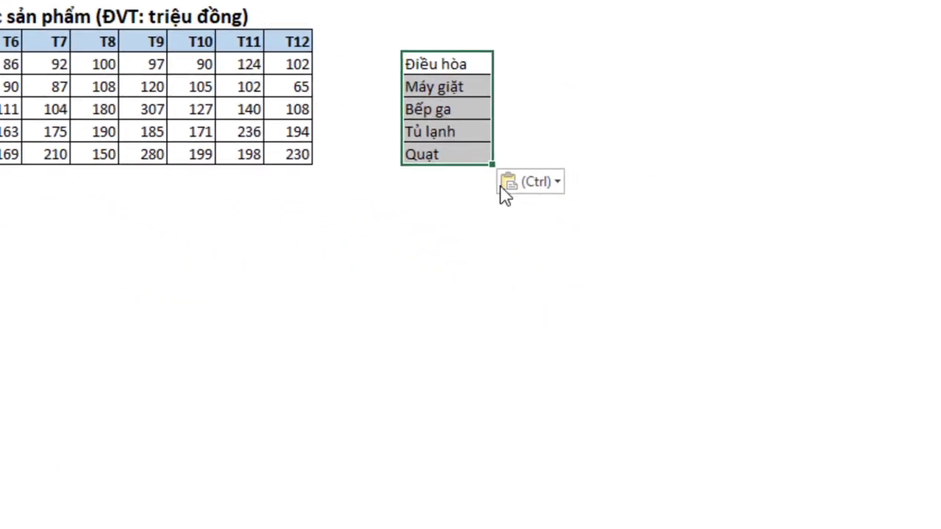
{"action": "left_click", "coordinate": [645, 206]}
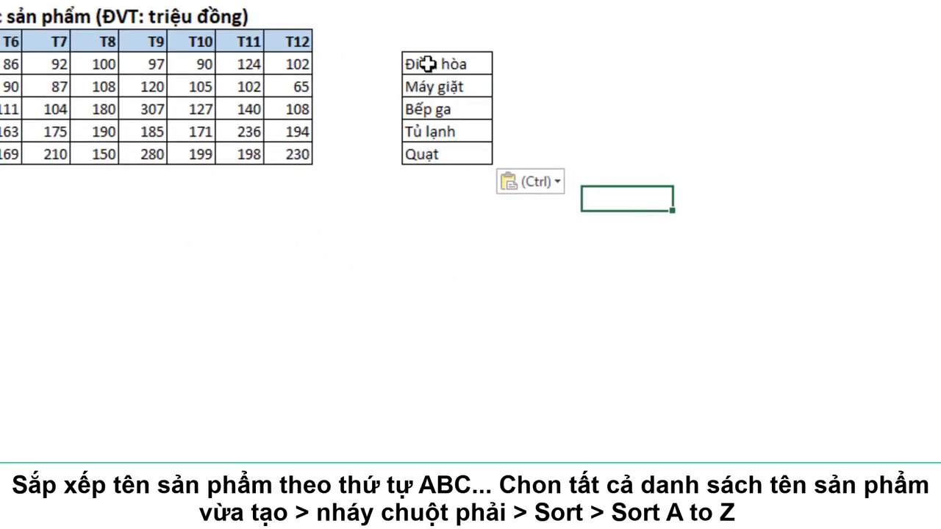
{"action": "left_click_drag", "start_coordinate": [428, 65], "coordinate": [462, 153]}
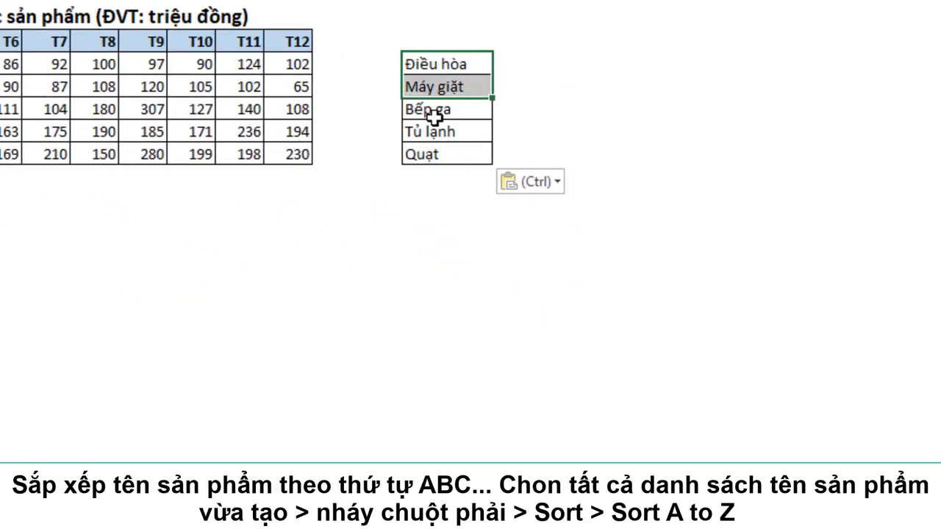
- Sort the pasted product list A to Z, from Bếp ga to Tủ lạnh
{"action": "right_click", "coordinate": [471, 157]}
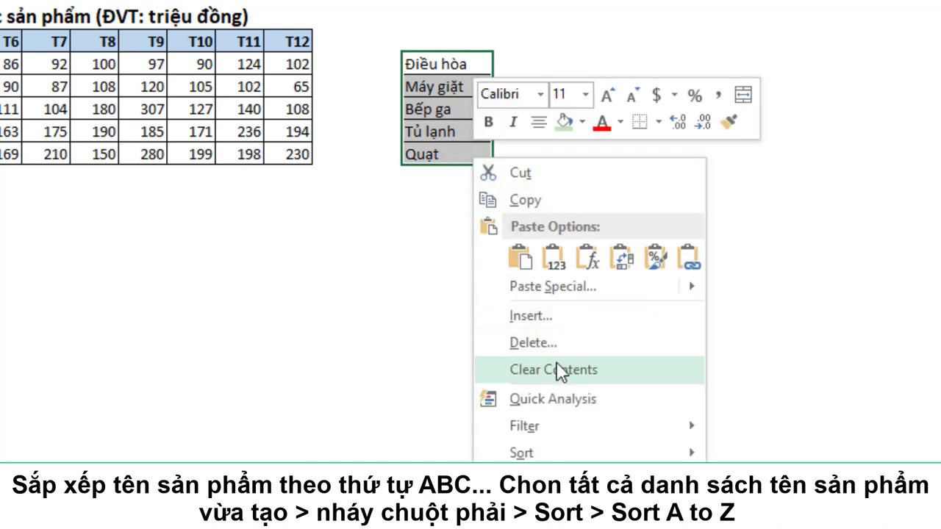
{"action": "mouse_move", "coordinate": [592, 452]}
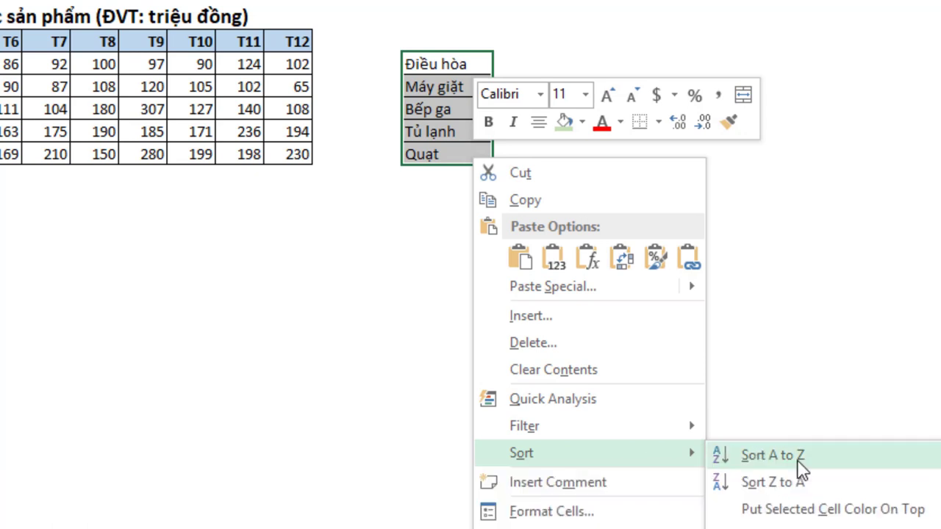
{"action": "left_click", "coordinate": [739, 455]}
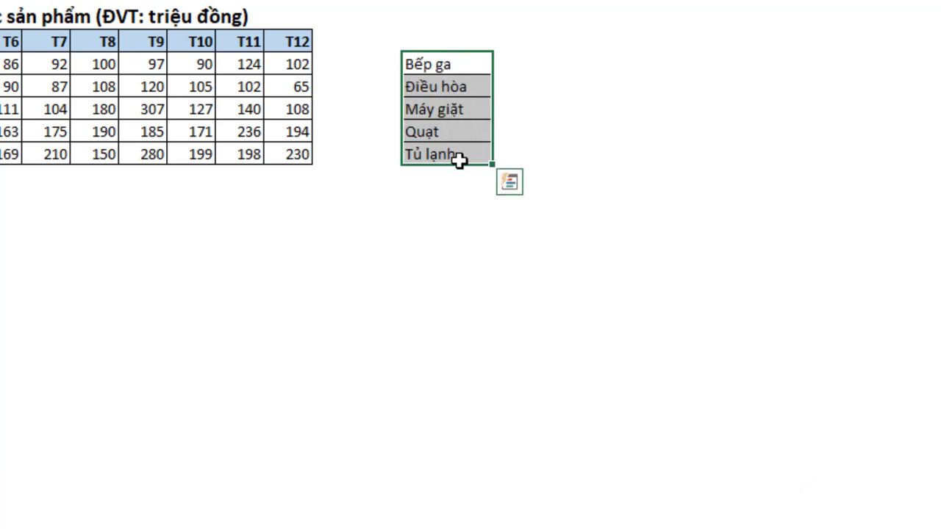
{"action": "left_click", "coordinate": [482, 219]}
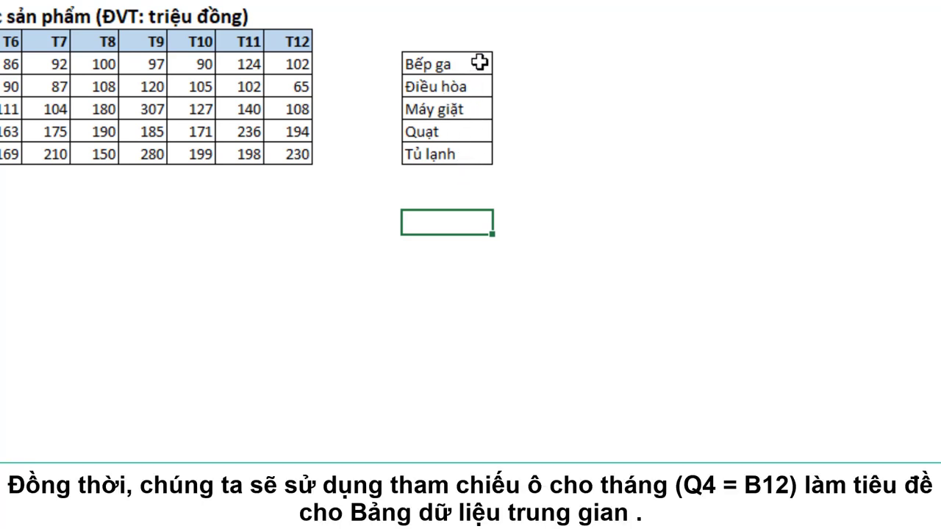
- Put =B12 in Q4 as the list's month header showing T5, and centre it
{"action": "left_click", "coordinate": [570, 36]}
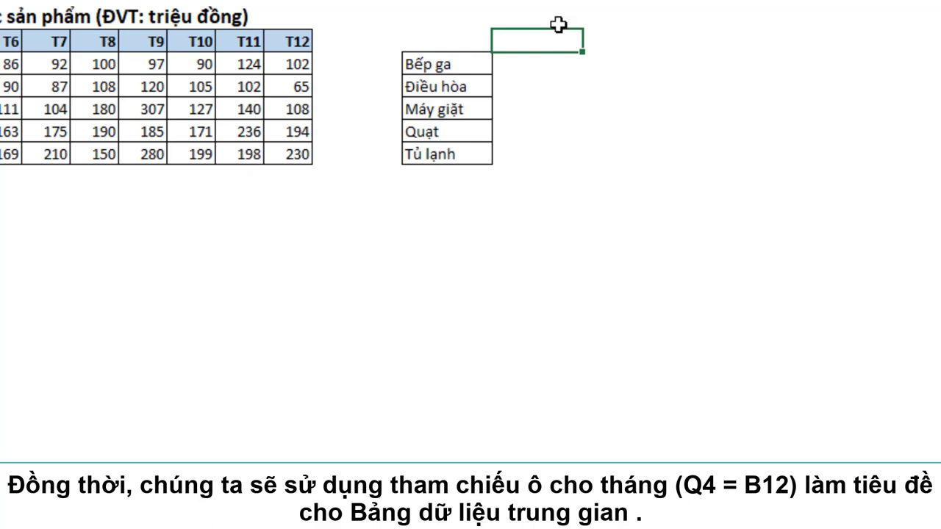
{"action": "type", "text": "="}
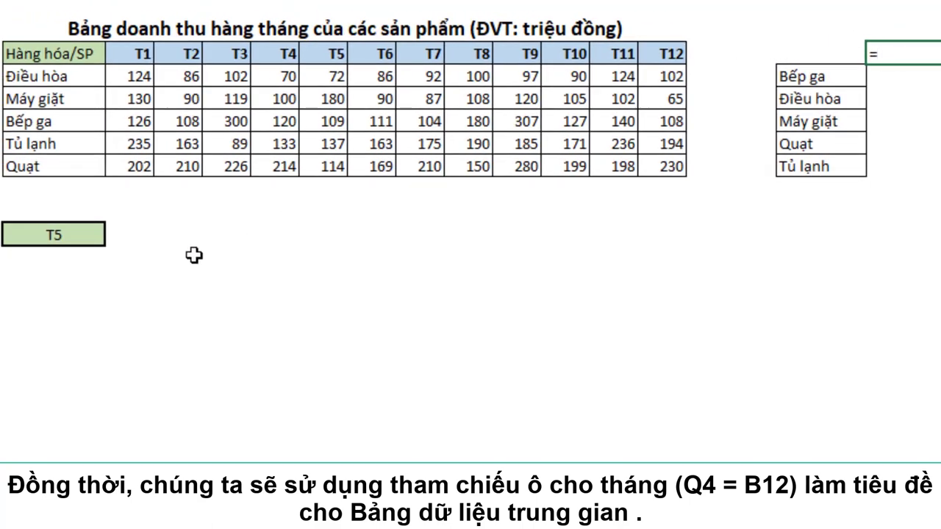
{"action": "left_click", "coordinate": [66, 236]}
{"action": "key", "text": "Return"}
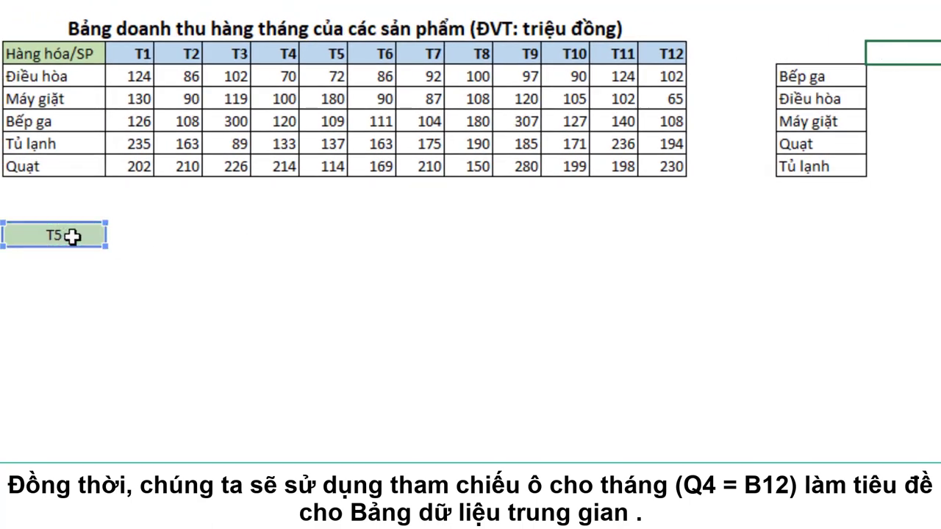
{"action": "left_click", "coordinate": [915, 54]}
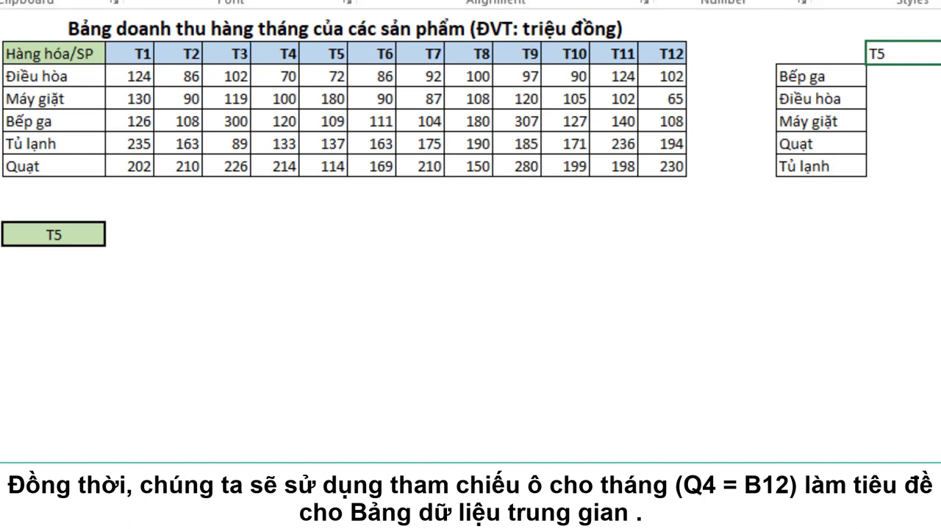
{"action": "key", "text": "alt+h"}
{"action": "key", "text": "a"}
{"action": "key", "text": "c"}
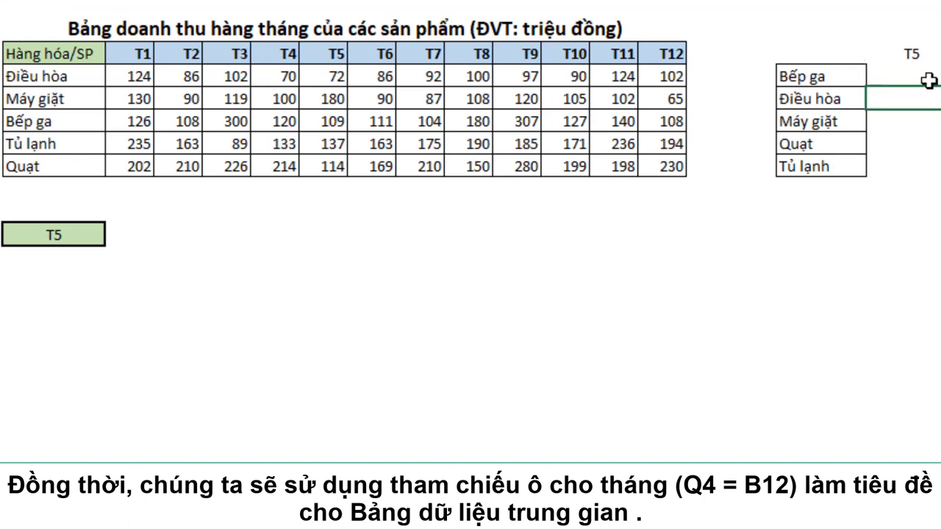
{"action": "left_click", "coordinate": [913, 70]}
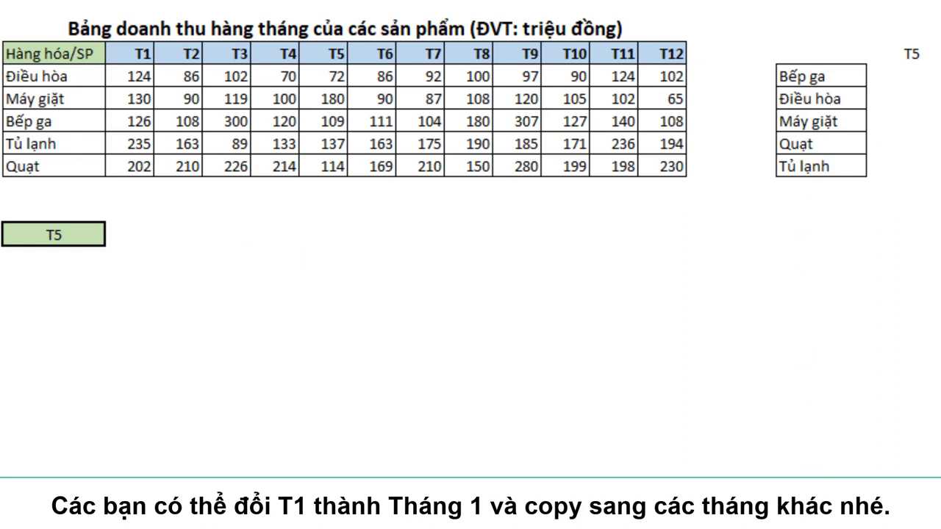
- Rename C4 to Tháng 1, widen its column, and fill the headers through Tháng 12 in N4
{"action": "left_click", "coordinate": [138, 56]}
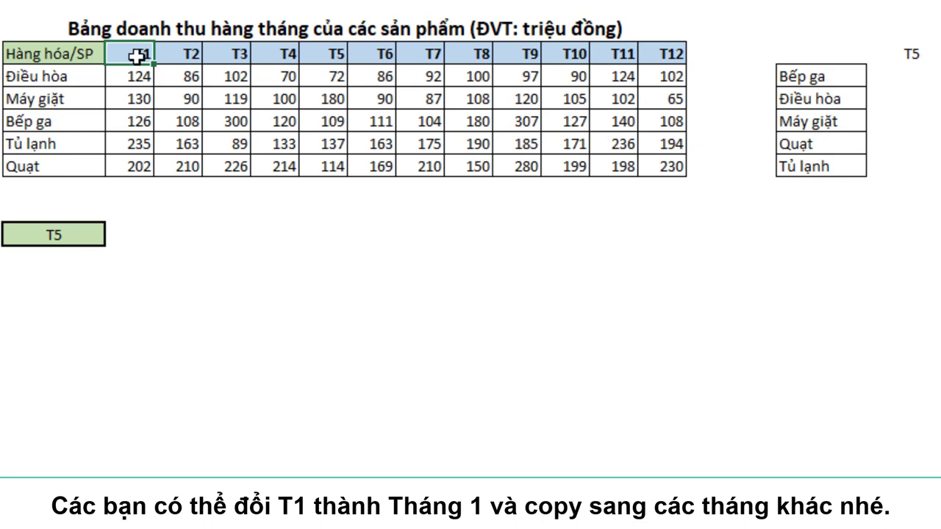
{"action": "key", "text": "F2"}
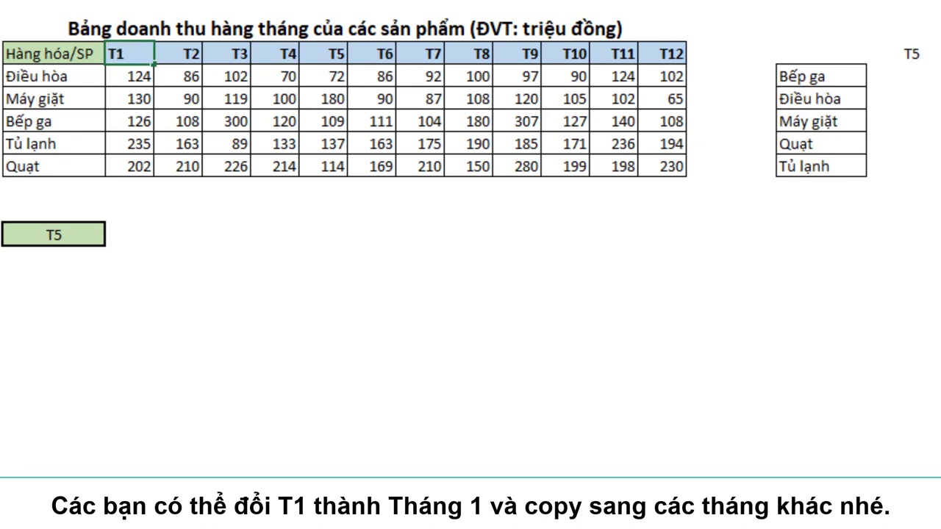
{"action": "type", "text": "ha"}
{"action": "key", "text": "Return"}
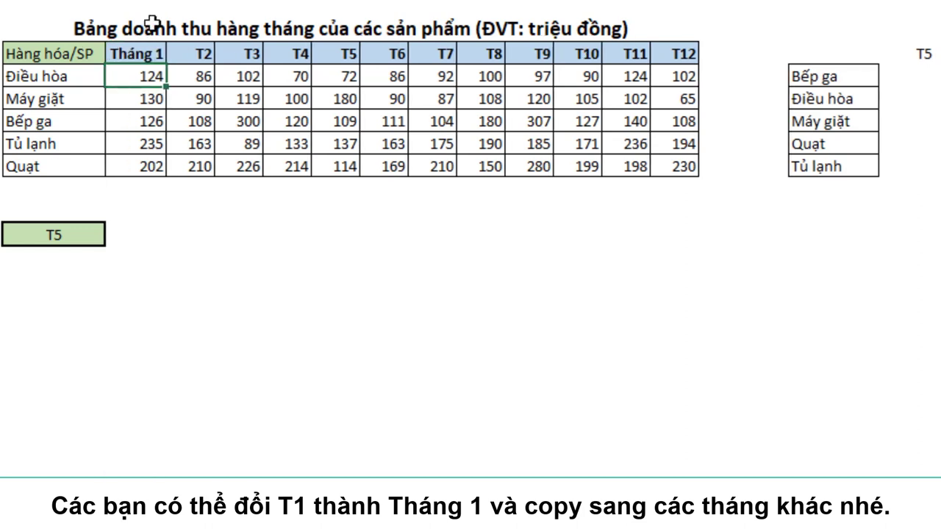
{"action": "left_click", "coordinate": [139, 53]}
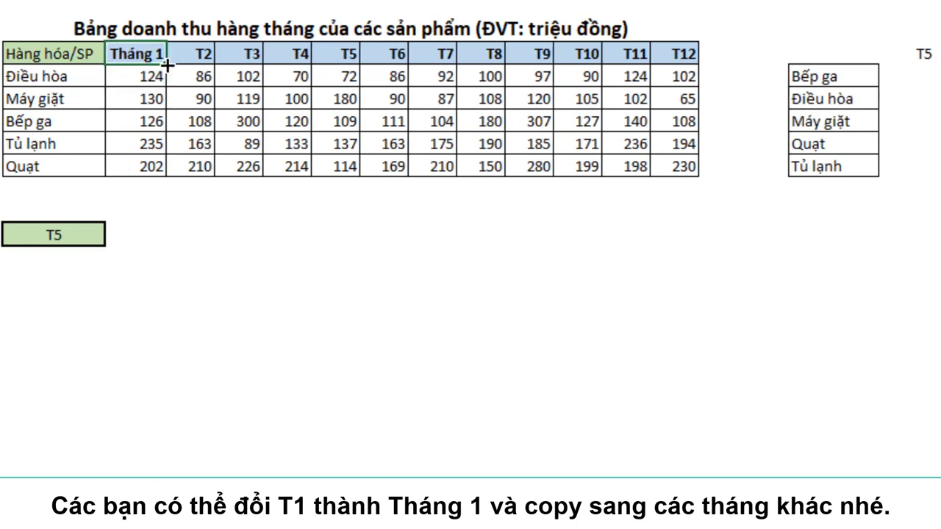
{"action": "left_click_drag", "start_coordinate": [166, 65], "coordinate": [673, 68]}
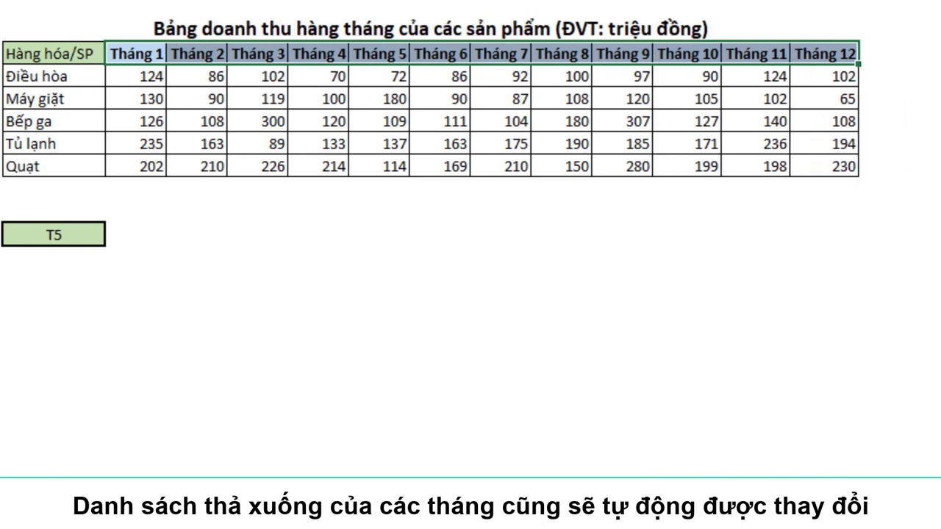
- Set the B12 month dropdown to Tháng 1
{"action": "left_click", "coordinate": [78, 235]}
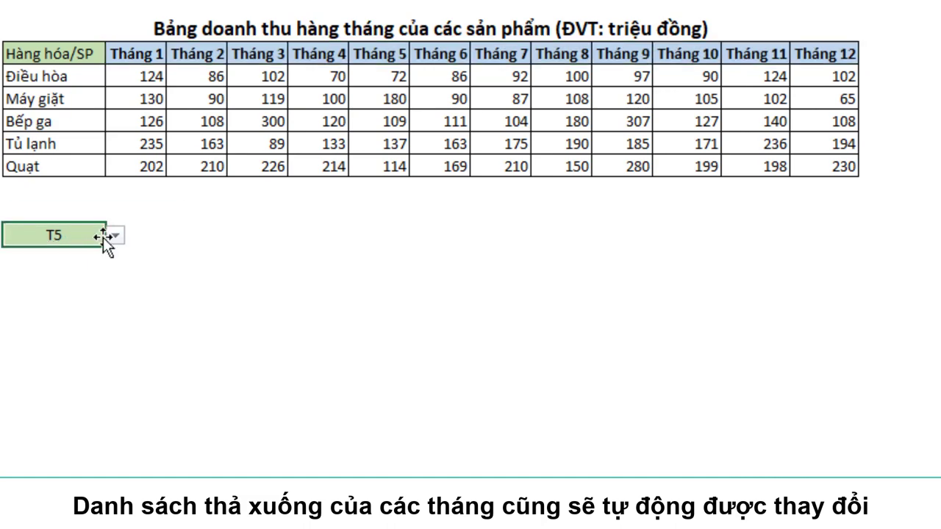
{"action": "left_click", "coordinate": [112, 236]}
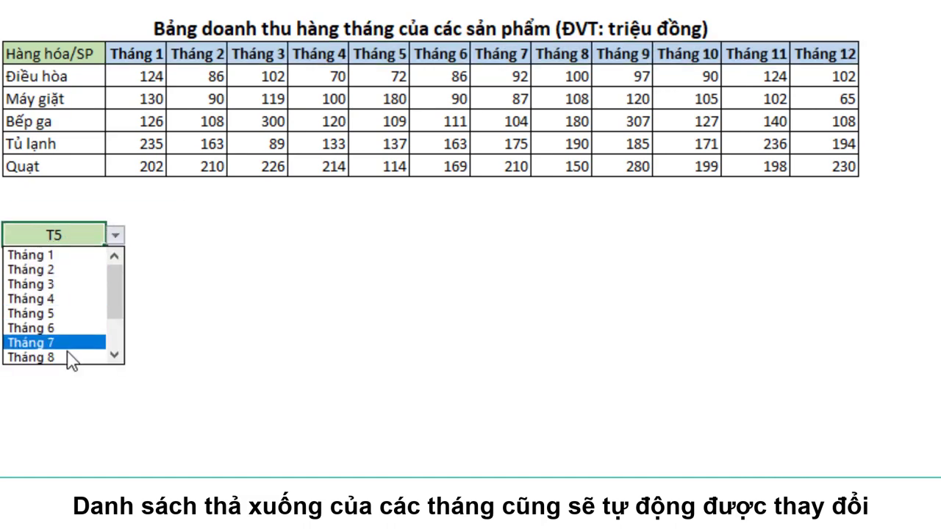
{"action": "left_click", "coordinate": [46, 255]}
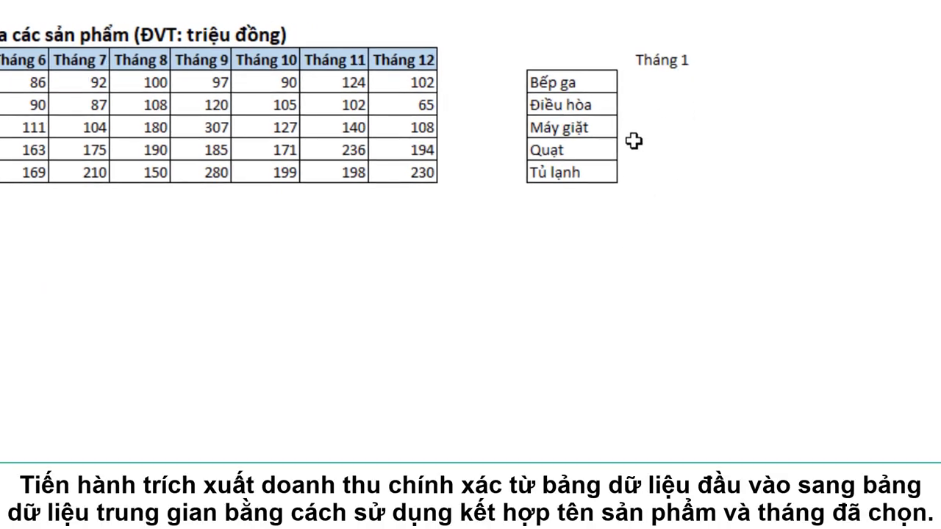
- In Q5, start an INDEX over C5:N9 with a row MATCH of P5 in locked $B$5:$B$9
{"action": "left_click", "coordinate": [645, 81]}
{"action": "type", "text": "="}
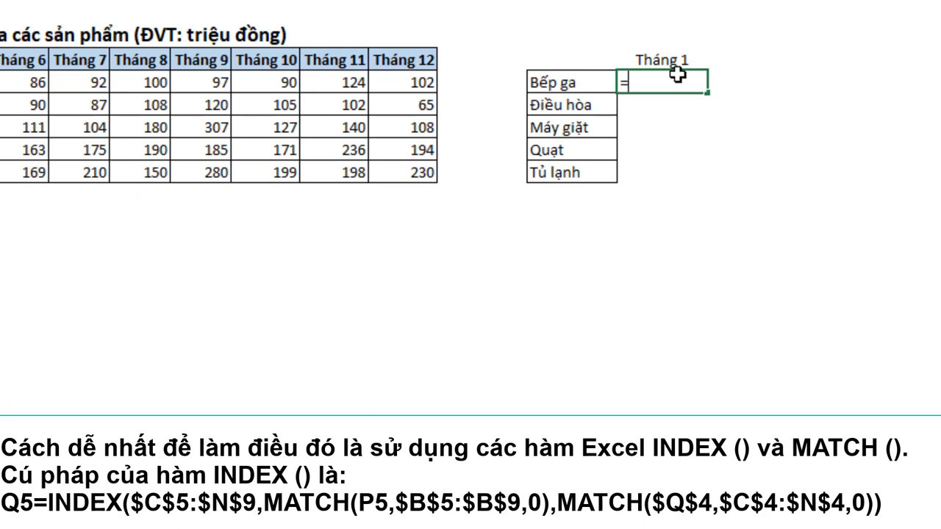
{"action": "type", "text": "in"}
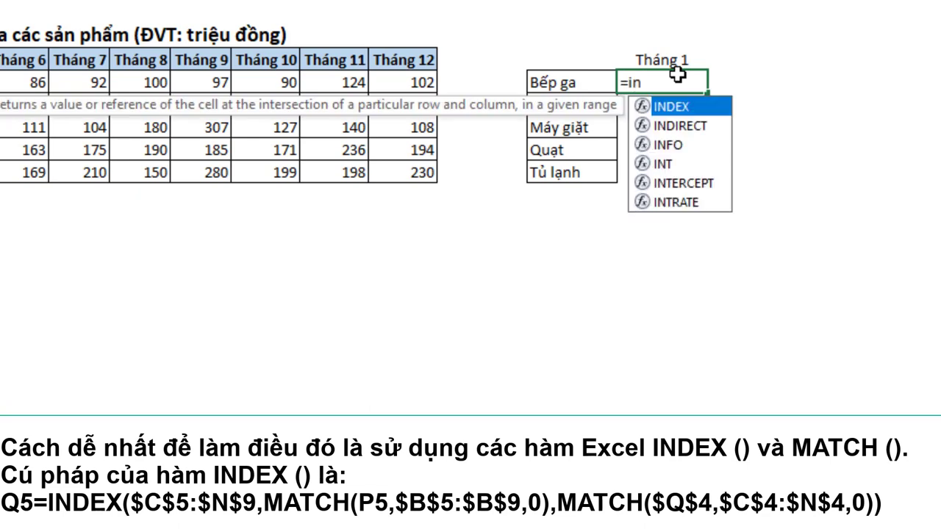
{"action": "type", "text": "d"}
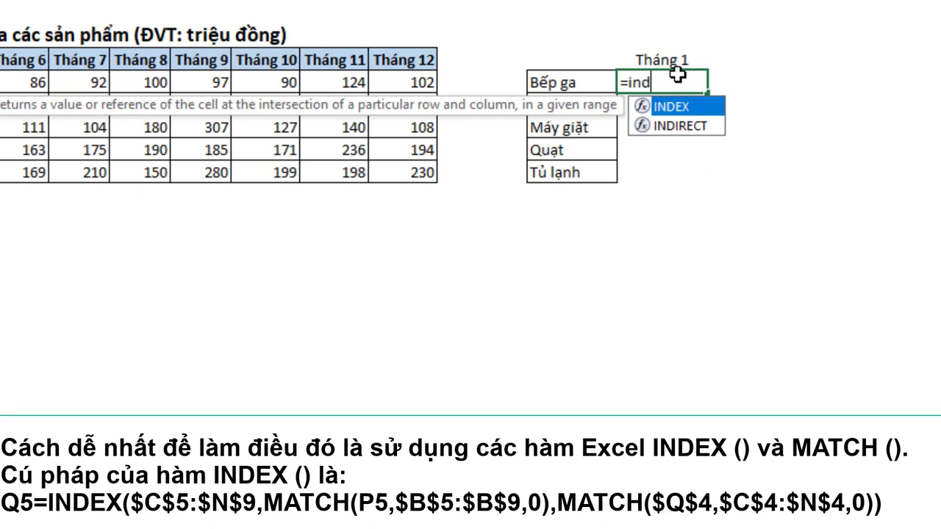
{"action": "type", "text": "ex"}
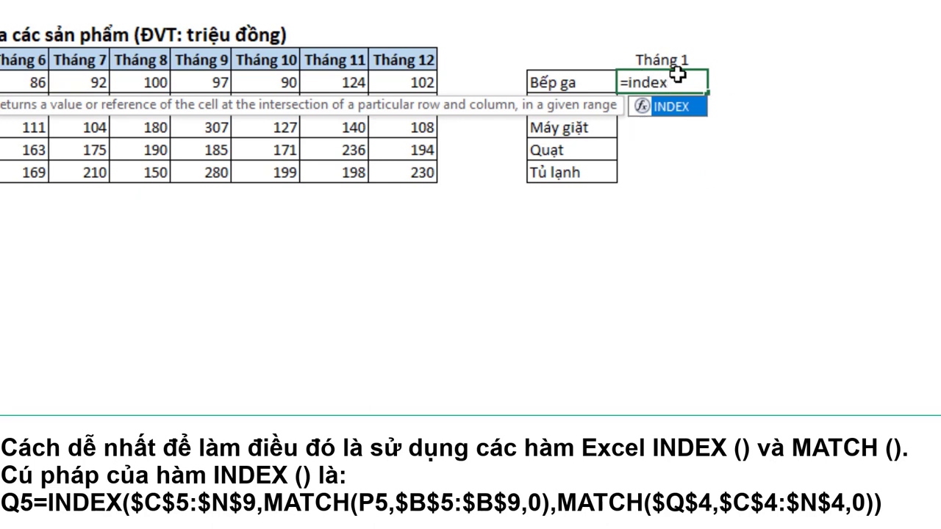
{"action": "type", "text": "("}
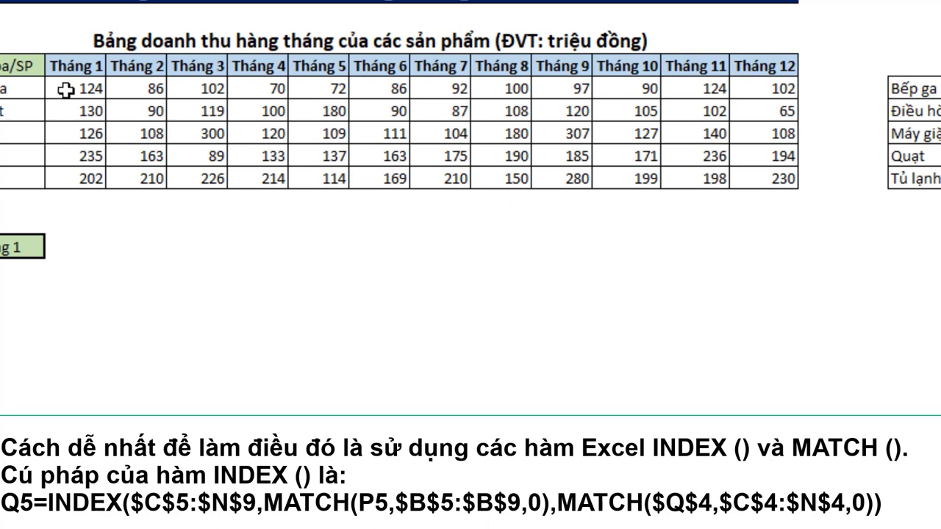
{"action": "left_click_drag", "start_coordinate": [66, 89], "coordinate": [753, 179]}
{"action": "left_click", "coordinate": [757, 178]}
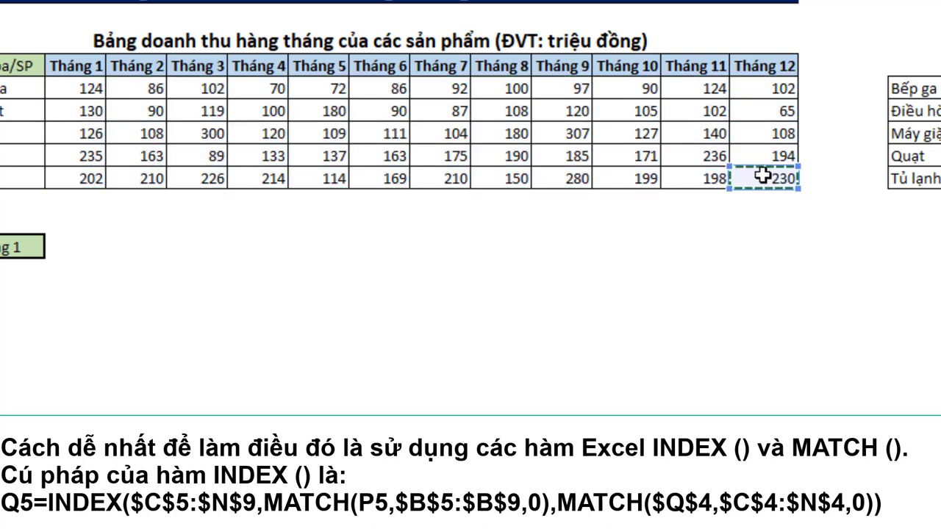
{"action": "mouse_move", "coordinate": [84, 93]}
{"action": "left_mouse_down"}
{"action": "mouse_move", "coordinate": [344, 144]}
{"action": "mouse_move", "coordinate": [746, 166]}
{"action": "left_mouse_up"}
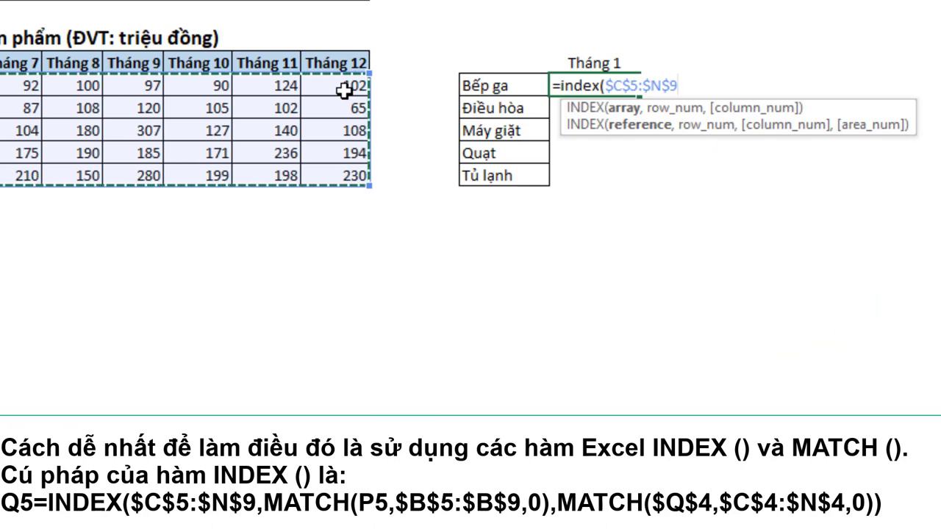
{"action": "type", "text": ",m"}
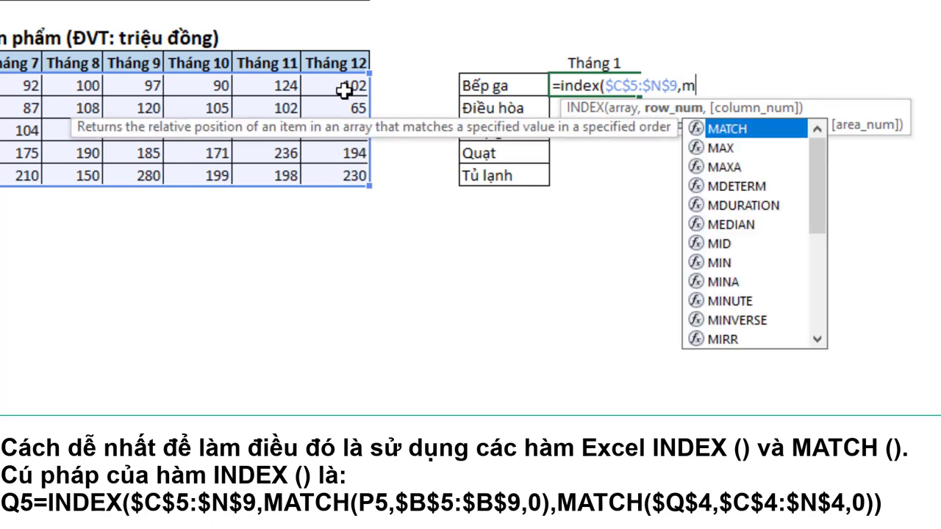
{"action": "type", "text": "a"}
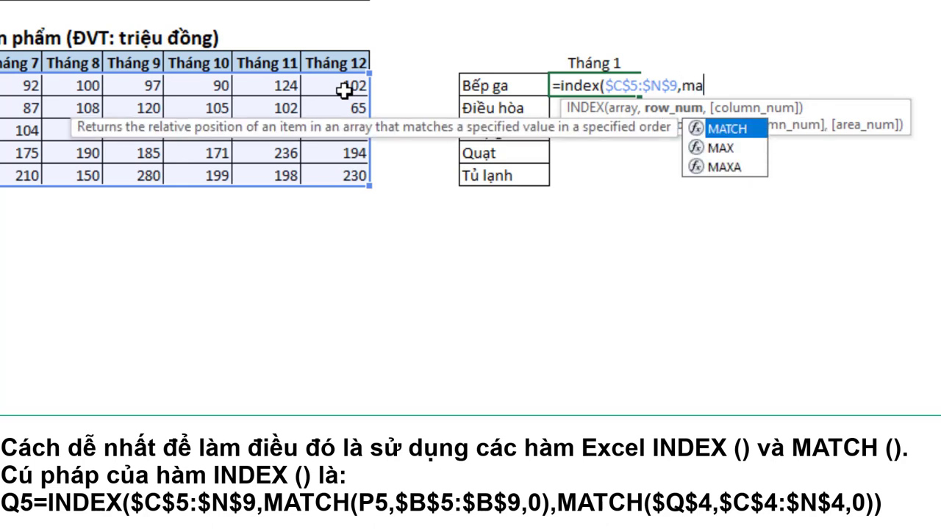
{"action": "type", "text": "tch"}
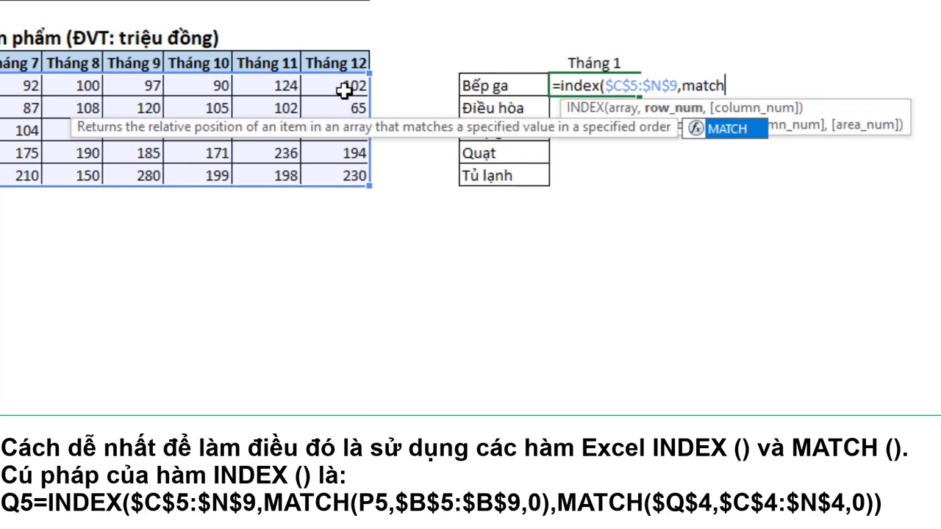
{"action": "type", "text": "("}
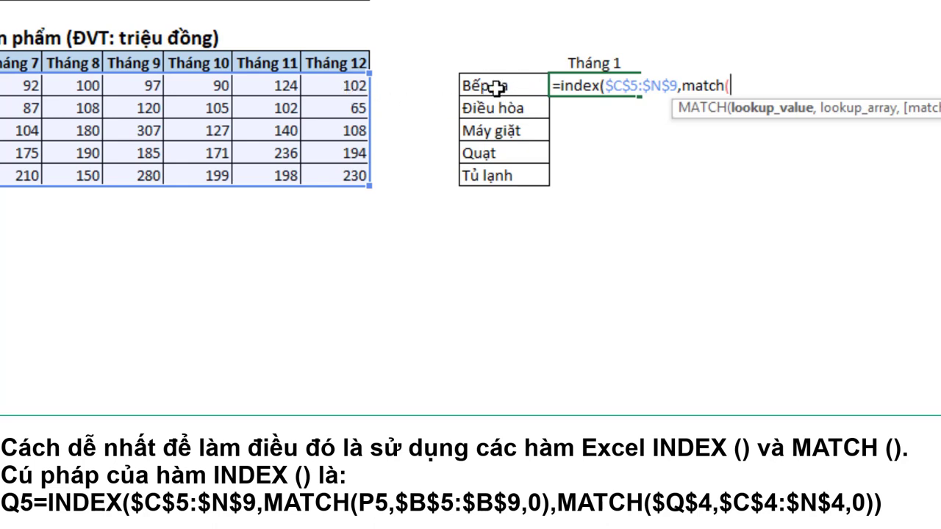
{"action": "left_click", "coordinate": [497, 88]}
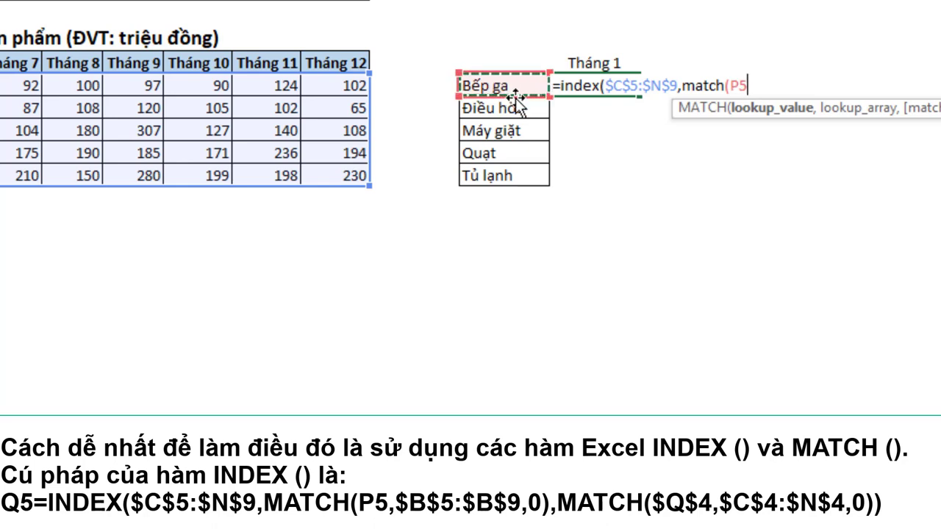
{"action": "type", "text": ","}
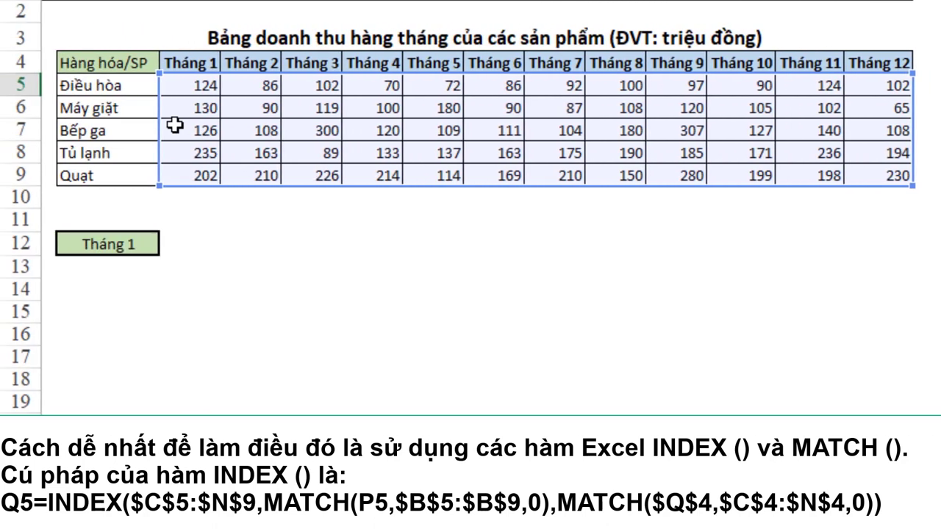
{"action": "left_click_drag", "start_coordinate": [121, 85], "coordinate": [125, 170]}
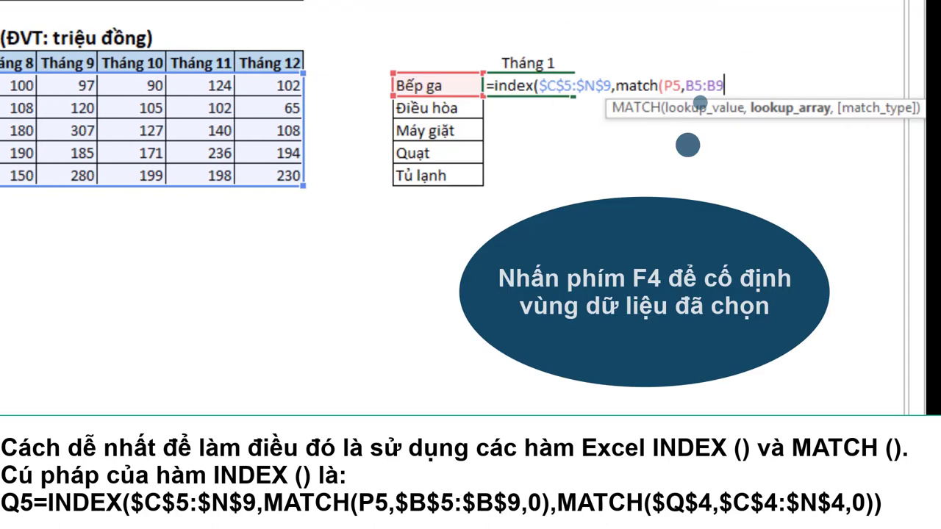
{"action": "key", "text": "F4"}
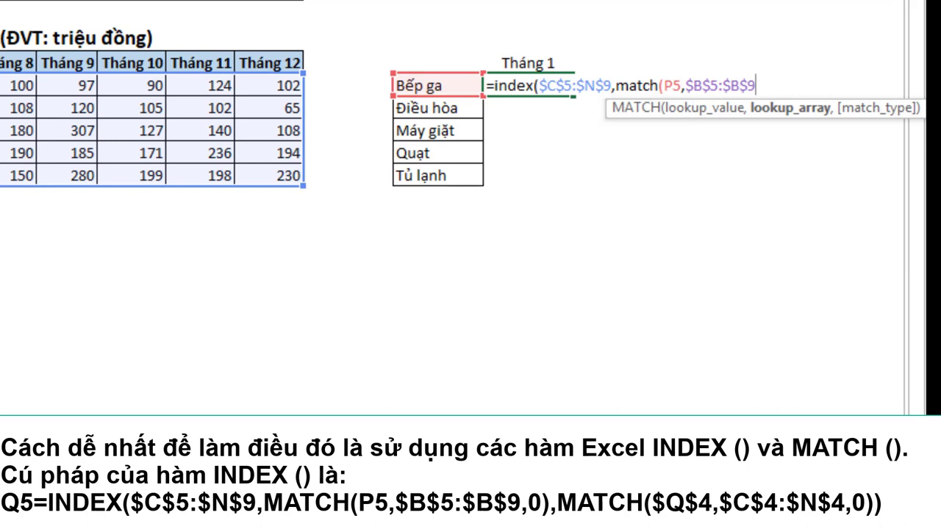
- Complete the formula with a column MATCH of $Q$4 in $C$4:$N$4, returning 126
{"action": "type", "text": ",0"}
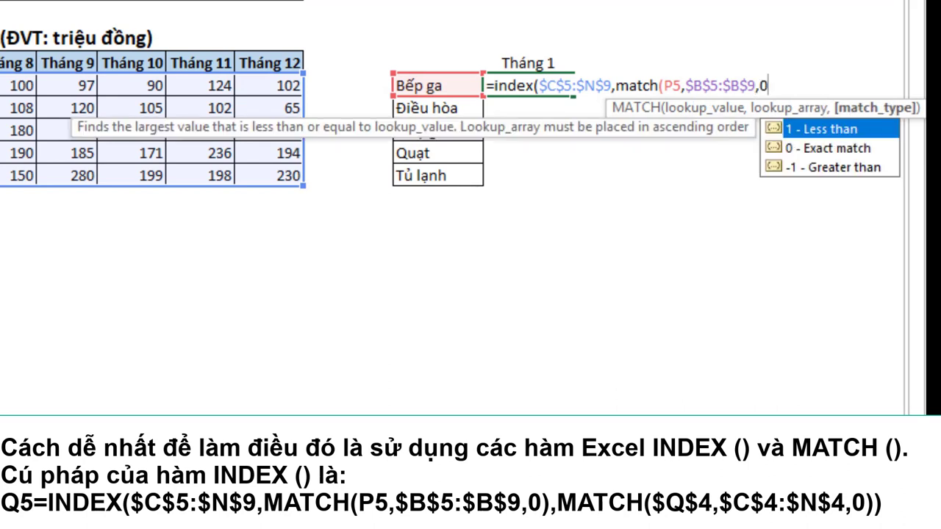
{"action": "type", "text": ")"}
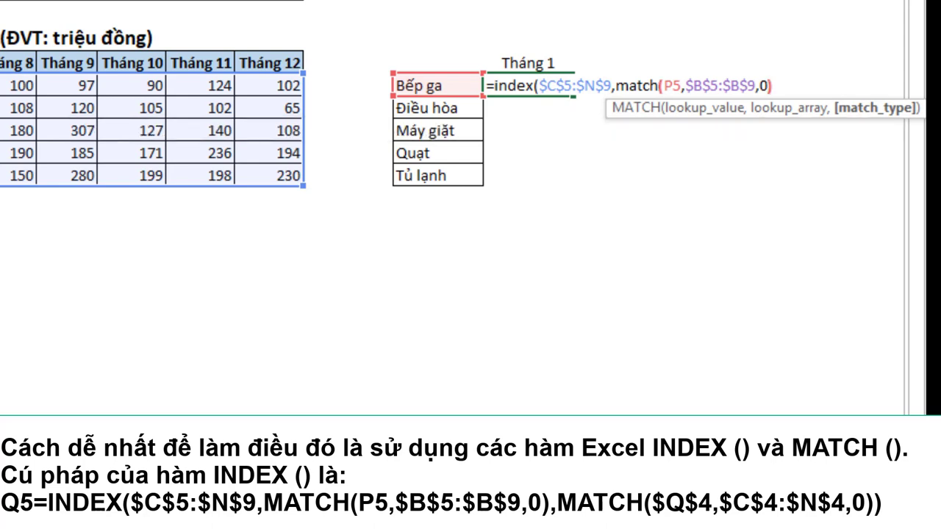
{"action": "type", "text": ","}
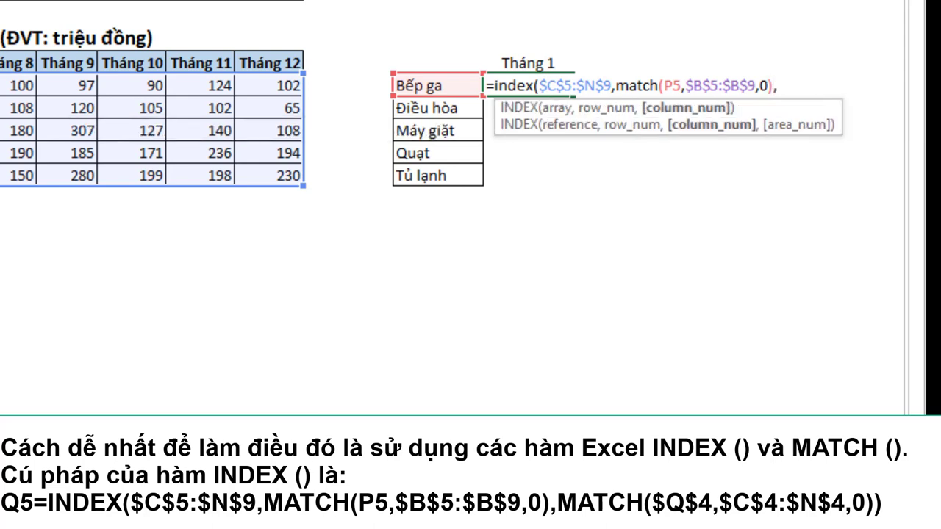
{"action": "type", "text": "ma"}
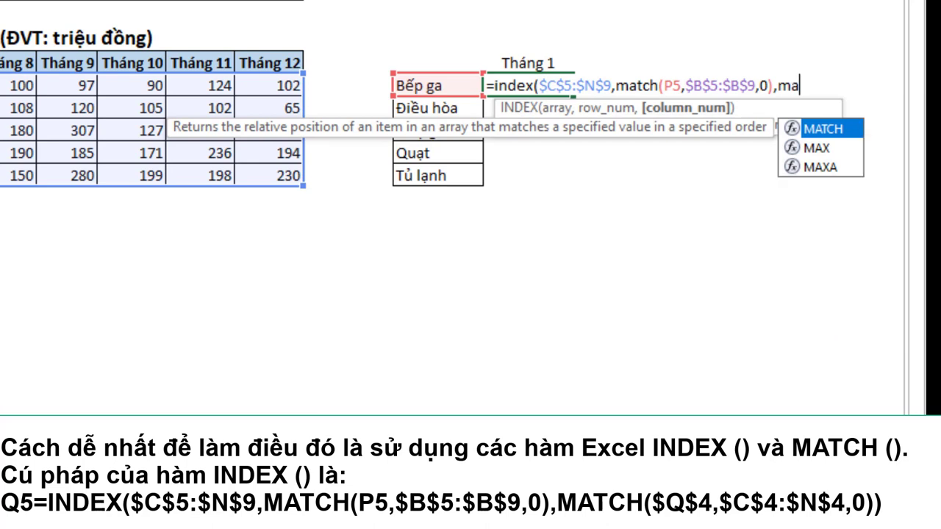
{"action": "type", "text": "tch"}
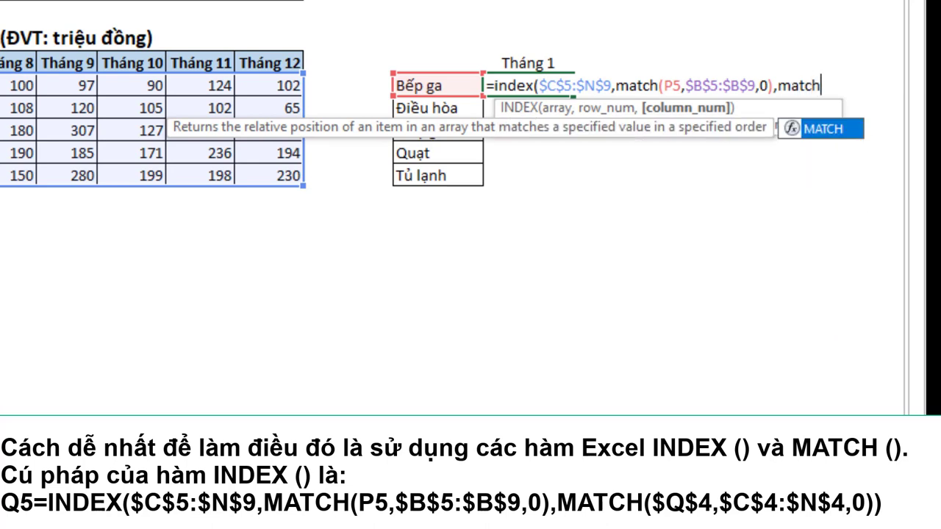
{"action": "type", "text": "("}
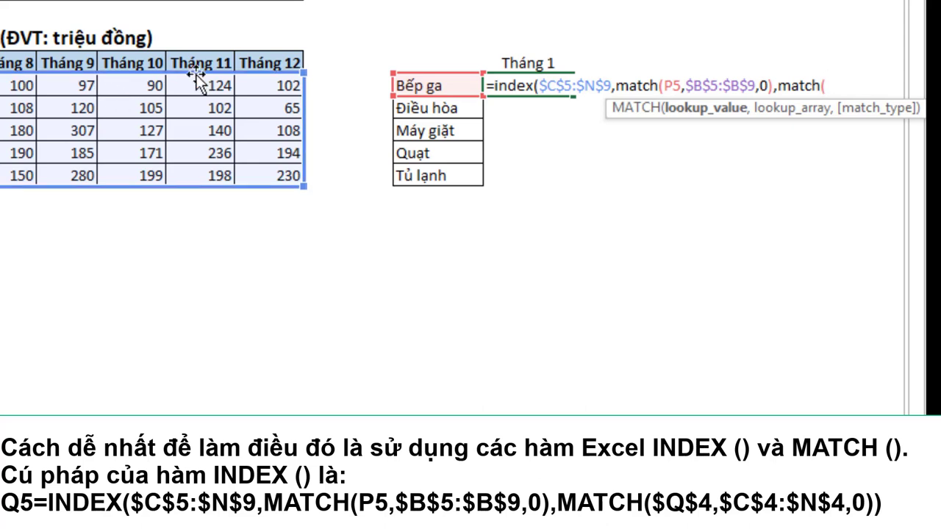
{"action": "left_click", "coordinate": [533, 64]}
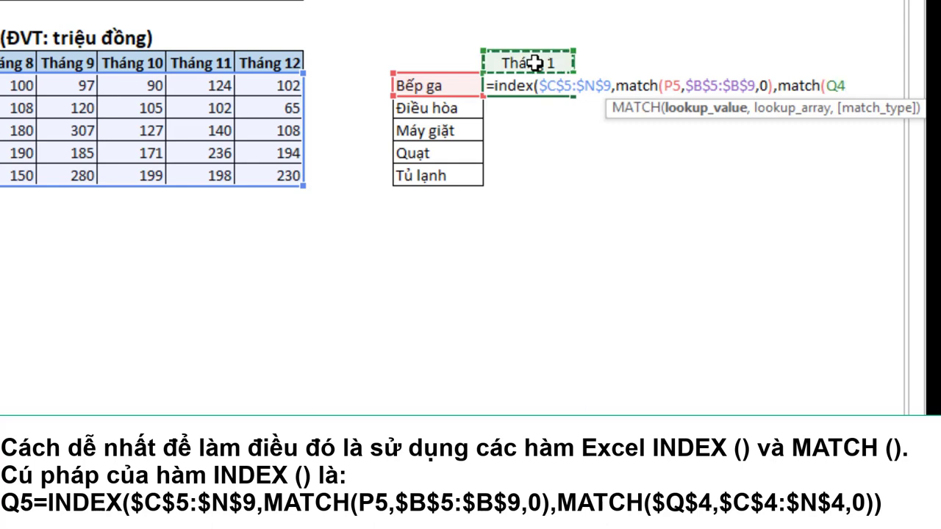
{"action": "key", "text": "F4"}
{"action": "type", "text": "$Q$4,"}
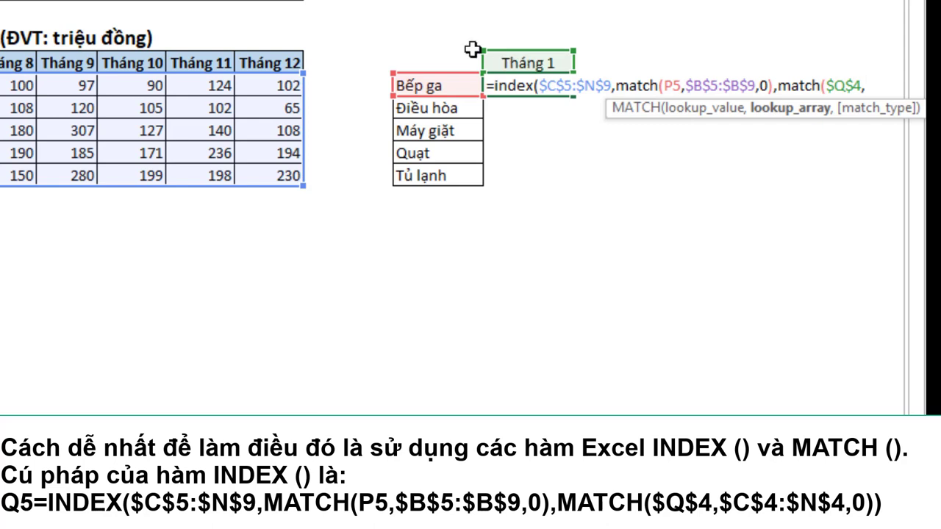
{"action": "scroll", "coordinate": [315, 58], "scroll_direction": "left", "scroll_amount": 8}
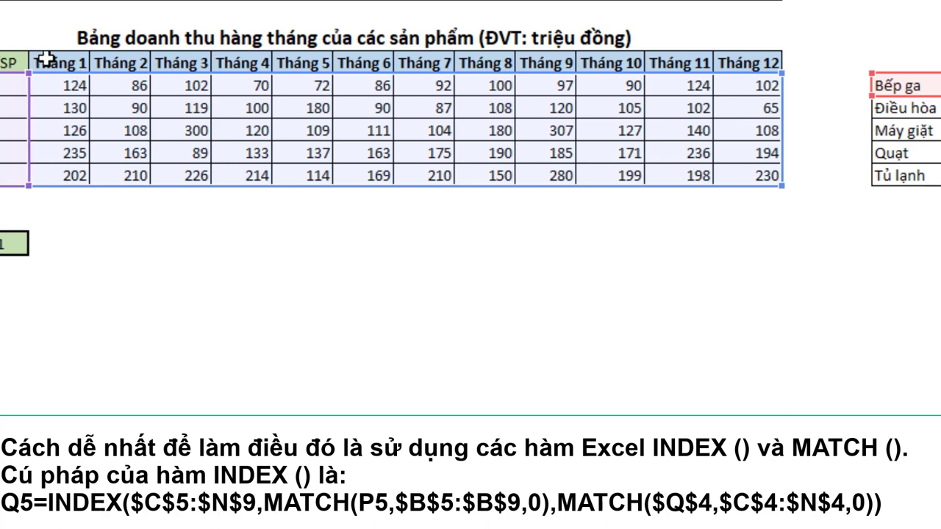
{"action": "left_click_drag", "start_coordinate": [56, 63], "coordinate": [728, 56]}
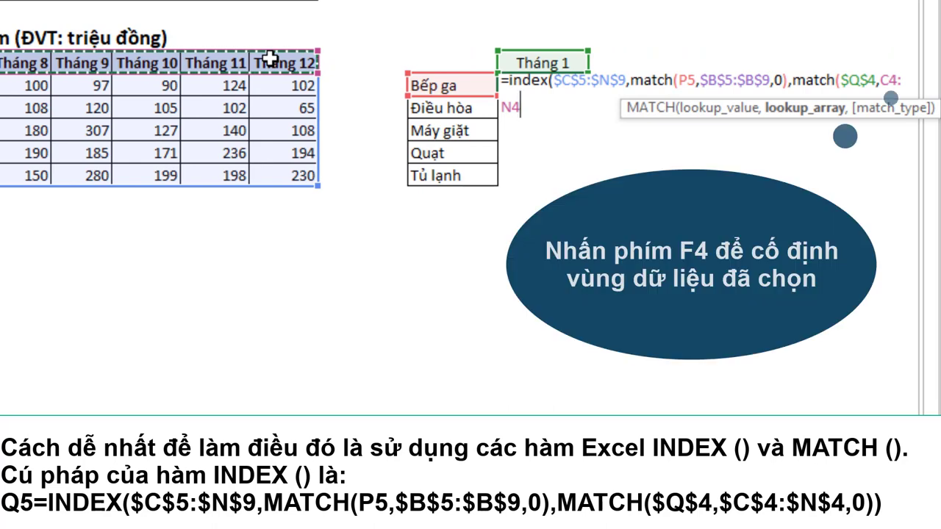
{"action": "key", "text": "F4"}
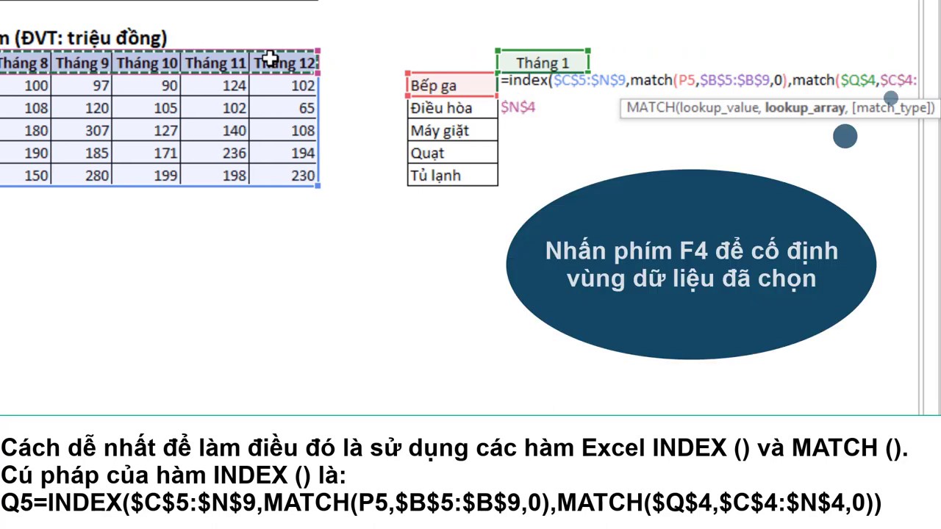
{"action": "type", "text": ",0"}
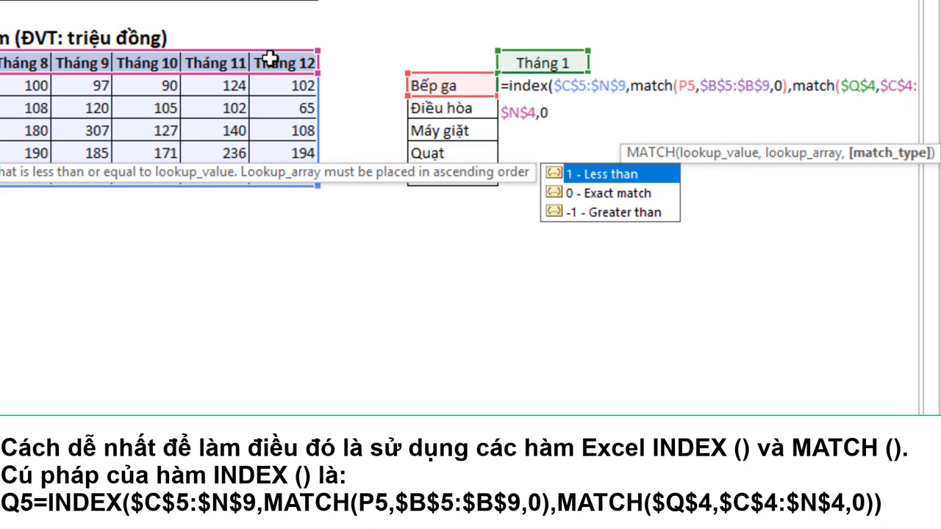
{"action": "type", "text": ")"}
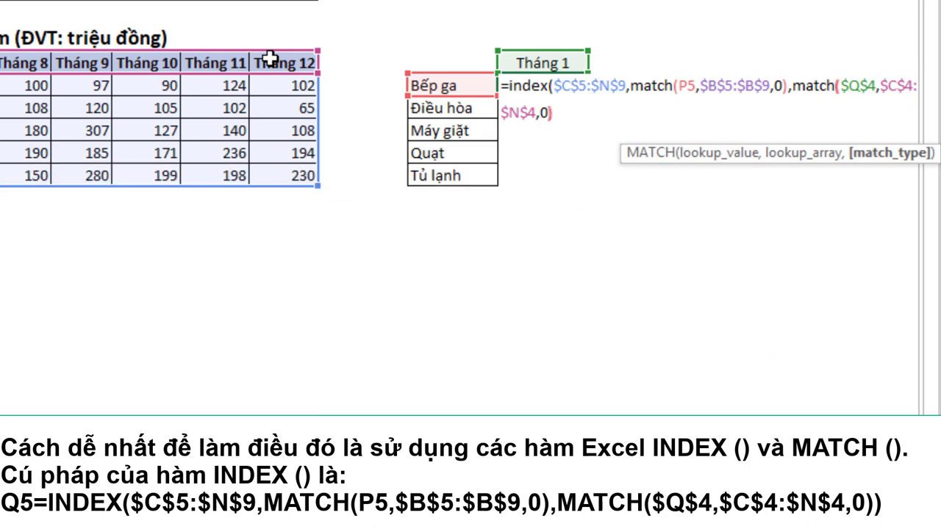
{"action": "type", "text": ")"}
{"action": "key", "text": "Return"}
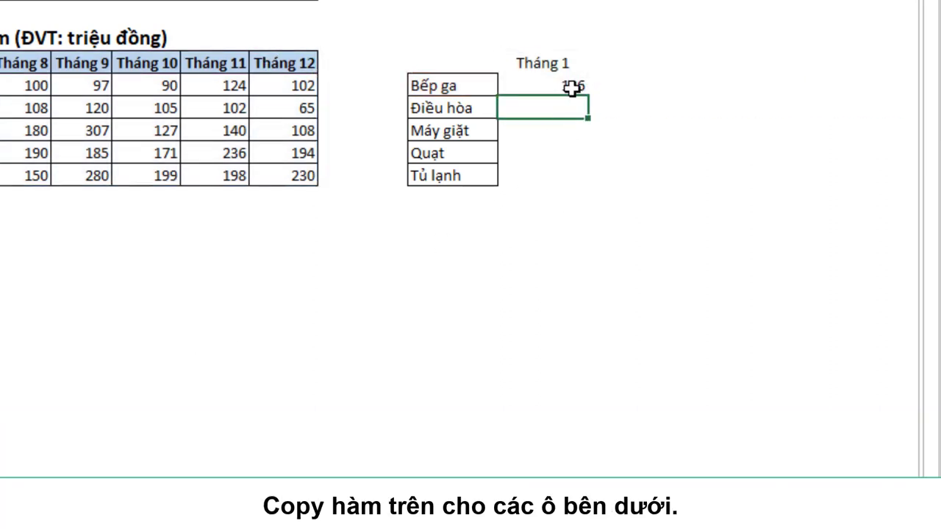
- Check Q5 against C7 (126), pick Tháng 2 in B12, and confirm Q5 matches D7 (108)
{"action": "left_click", "coordinate": [569, 87]}
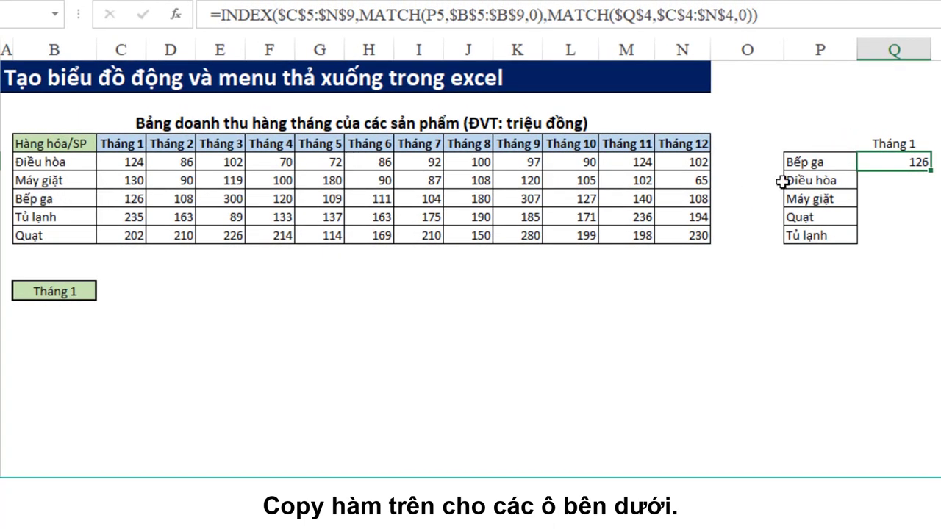
{"action": "left_click", "coordinate": [137, 199], "text": "ctrl"}
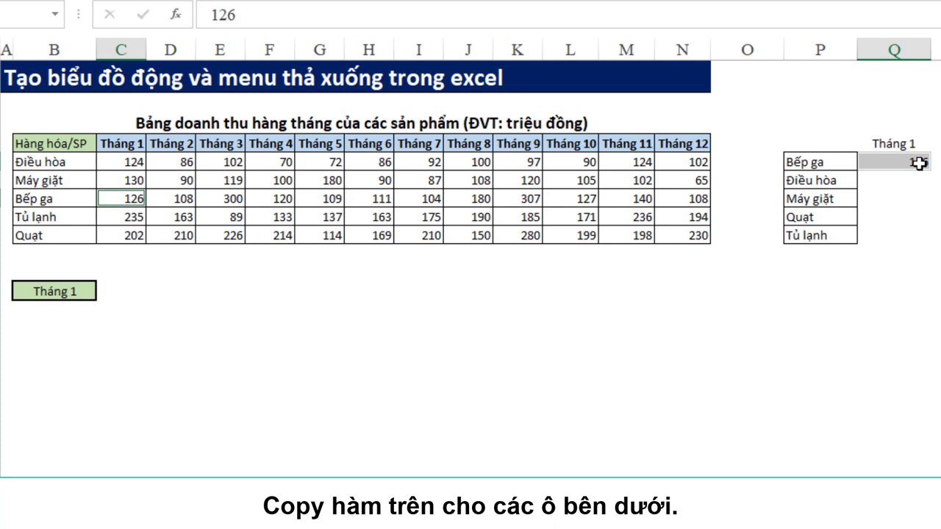
{"action": "left_click", "coordinate": [76, 291]}
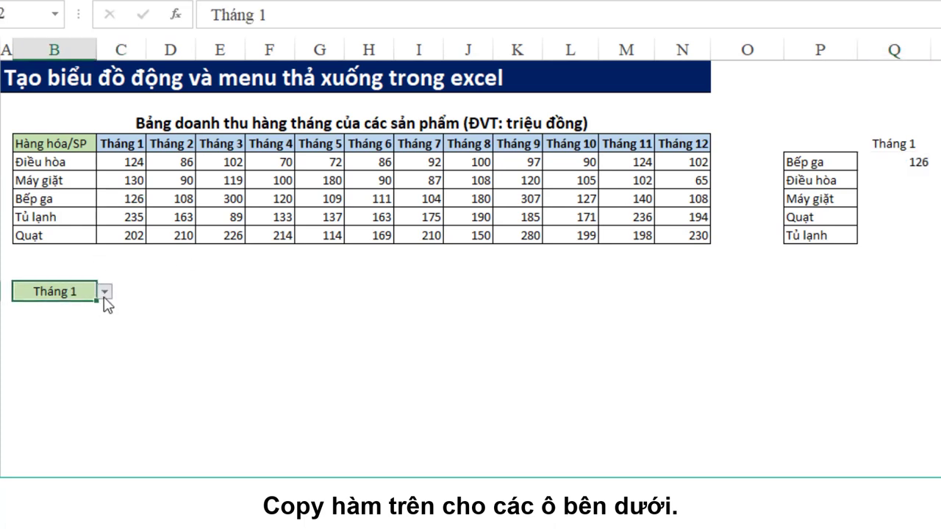
{"action": "left_click", "coordinate": [105, 291]}
{"action": "left_click", "coordinate": [55, 316]}
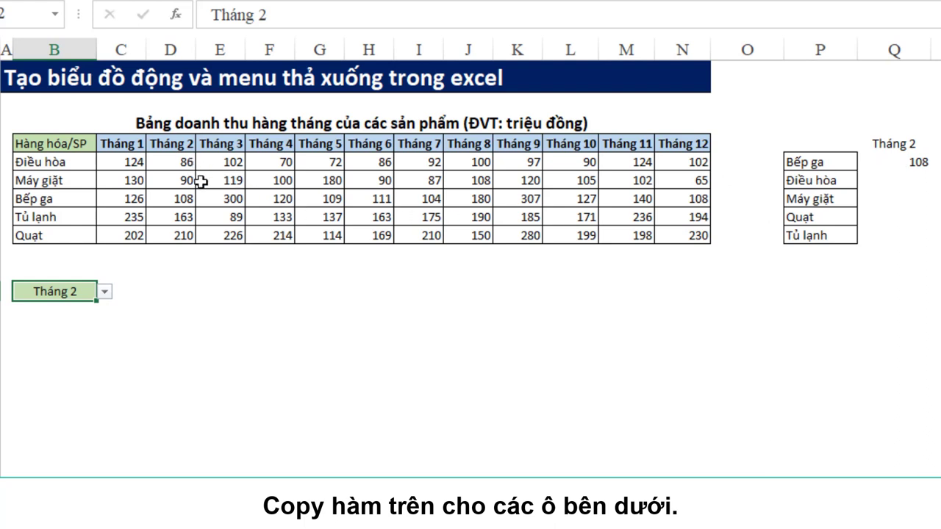
{"action": "left_click", "coordinate": [183, 199]}
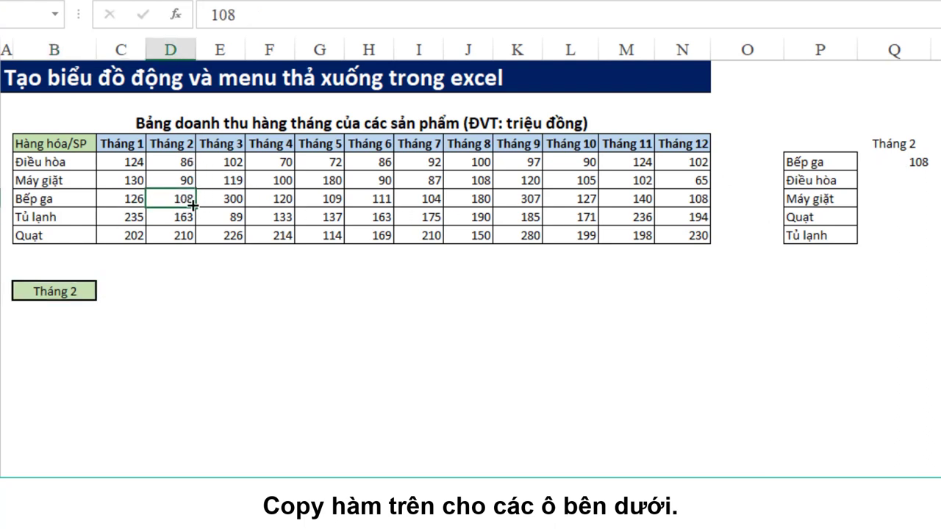
{"action": "left_click", "coordinate": [892, 159]}
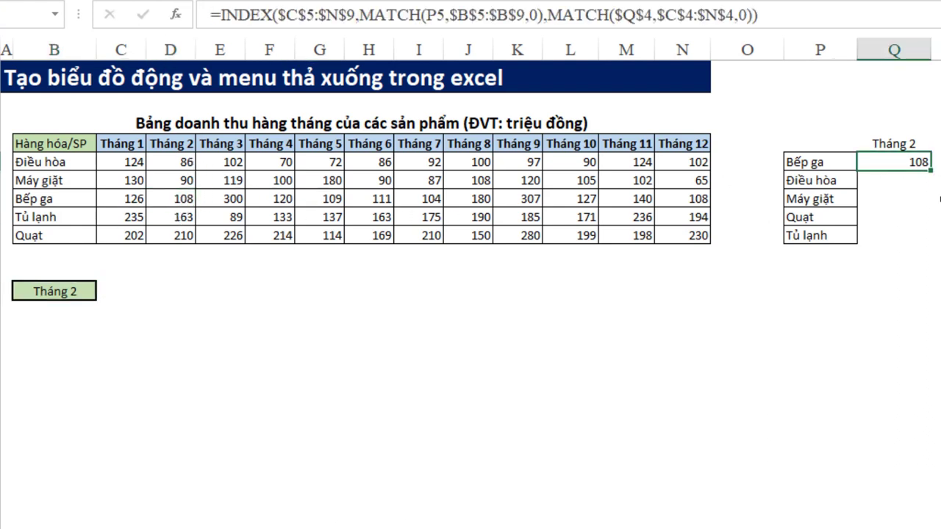
- Fill the lookup formula down to Q9, giving Tháng 2 values 108, 86, 90, 210, 163
{"action": "left_click_drag", "start_coordinate": [931, 169], "coordinate": [931, 239]}
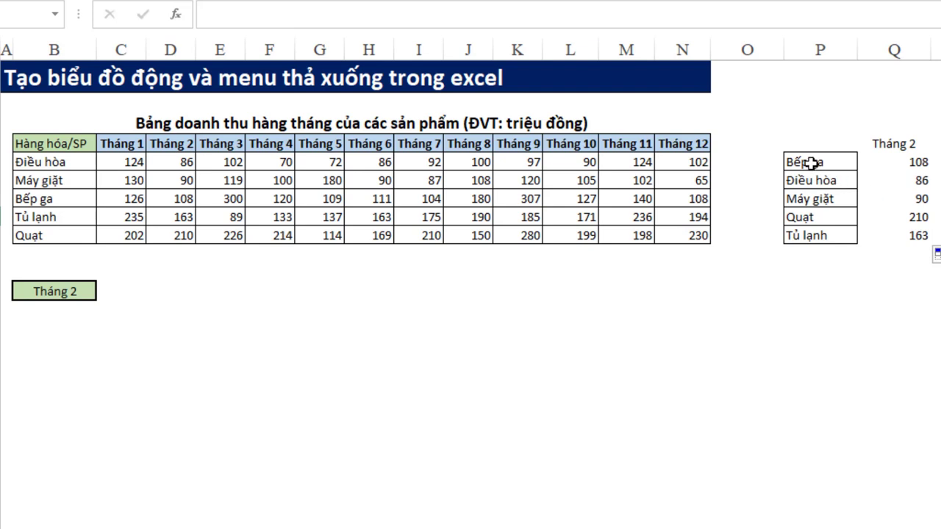
{"action": "mouse_move", "coordinate": [838, 161]}
{"action": "left_mouse_down"}
{"action": "mouse_move", "coordinate": [922, 207]}
{"action": "mouse_move", "coordinate": [919, 234]}
{"action": "left_mouse_up"}
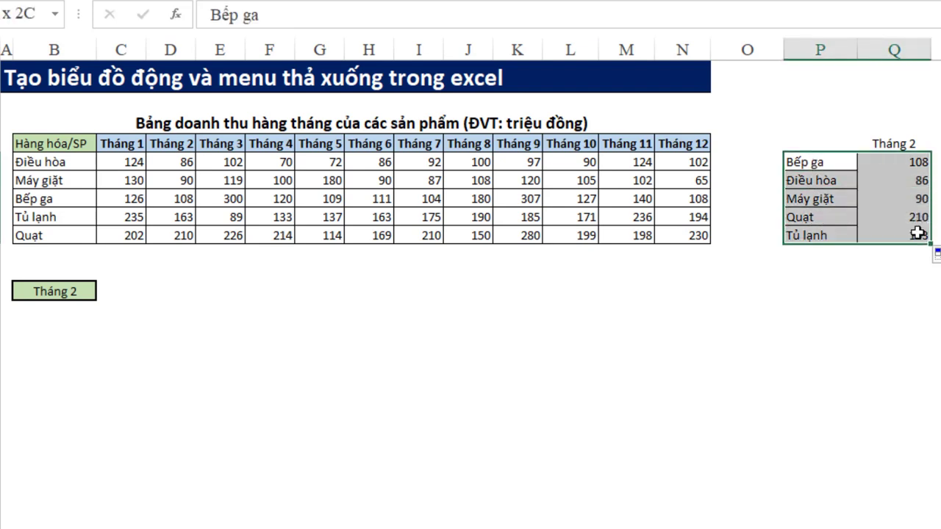
{"action": "right_click", "coordinate": [910, 233]}
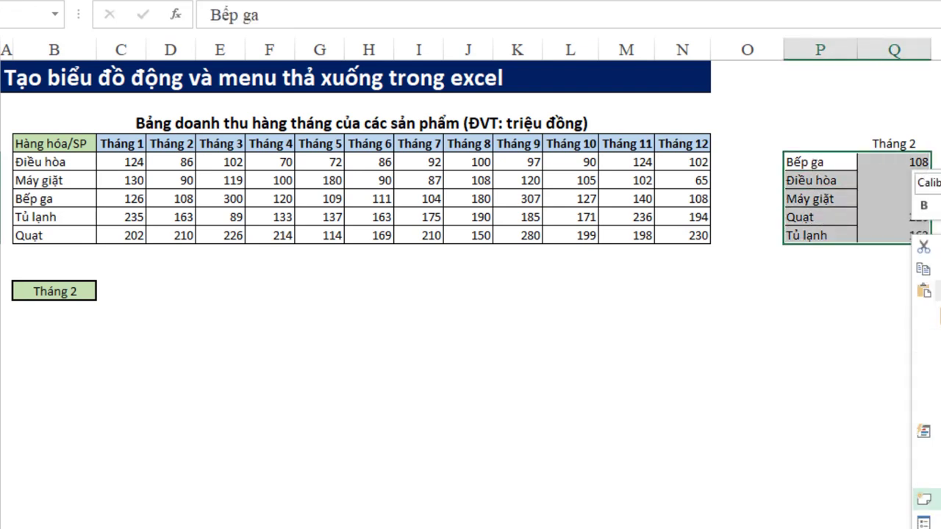
{"action": "key", "text": "Escape"}
- Give P5:Q9 top, bottom, right, inside horizontal and inside vertical borders
{"action": "scroll", "coordinate": [458, 336], "scroll_direction": "right", "scroll_amount": 2}
{"action": "scroll", "coordinate": [458, 336], "scroll_direction": "right", "scroll_amount": 3}
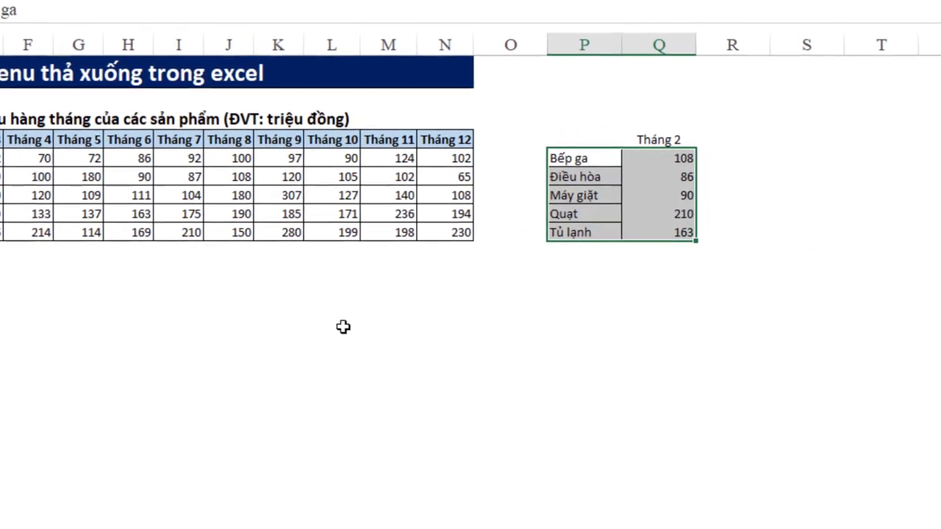
{"action": "key", "text": "ctrl+1"}
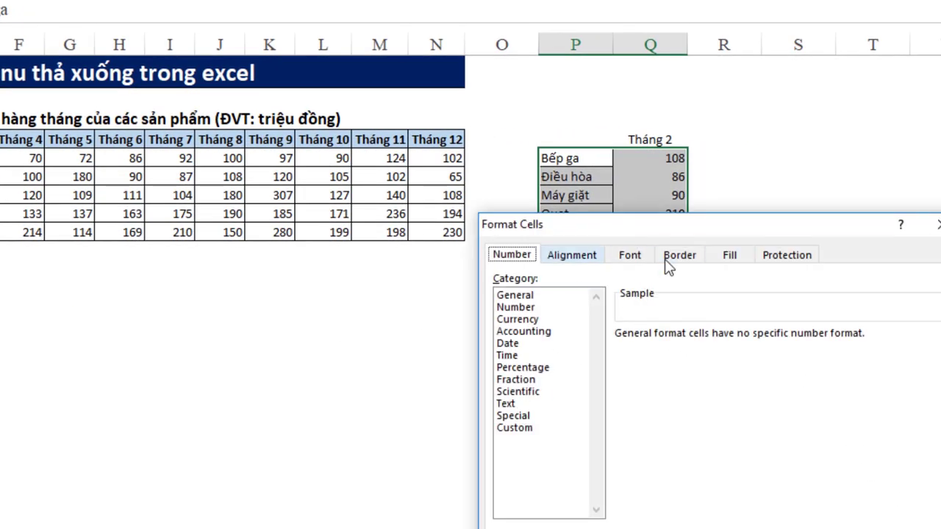
{"action": "left_click", "coordinate": [670, 259]}
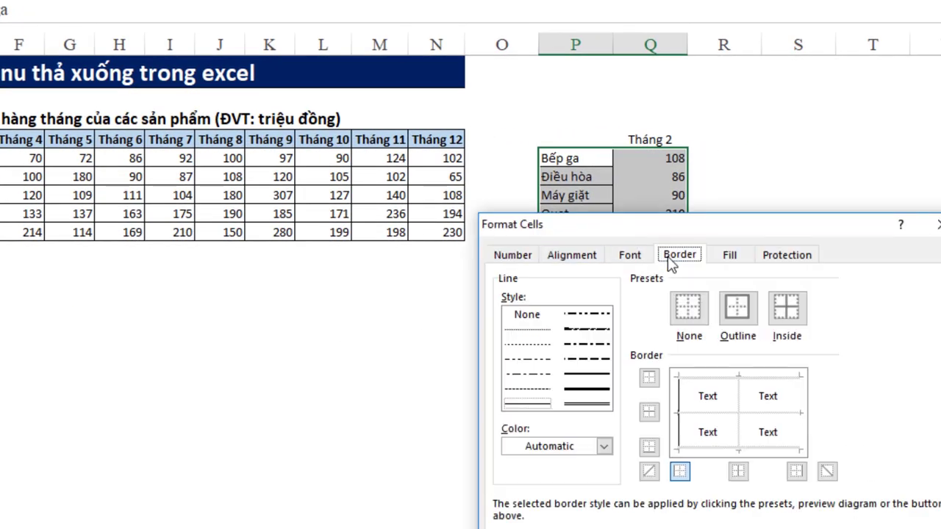
{"action": "left_click", "coordinate": [732, 445]}
{"action": "left_click", "coordinate": [751, 412]}
{"action": "left_click", "coordinate": [759, 392]}
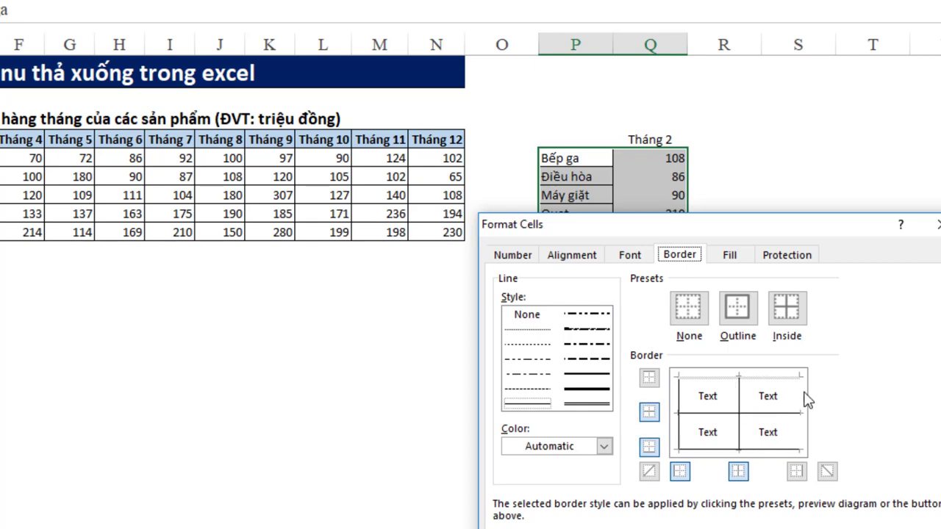
{"action": "left_click", "coordinate": [803, 396]}
{"action": "left_click", "coordinate": [790, 382]}
{"action": "key", "text": "Return"}
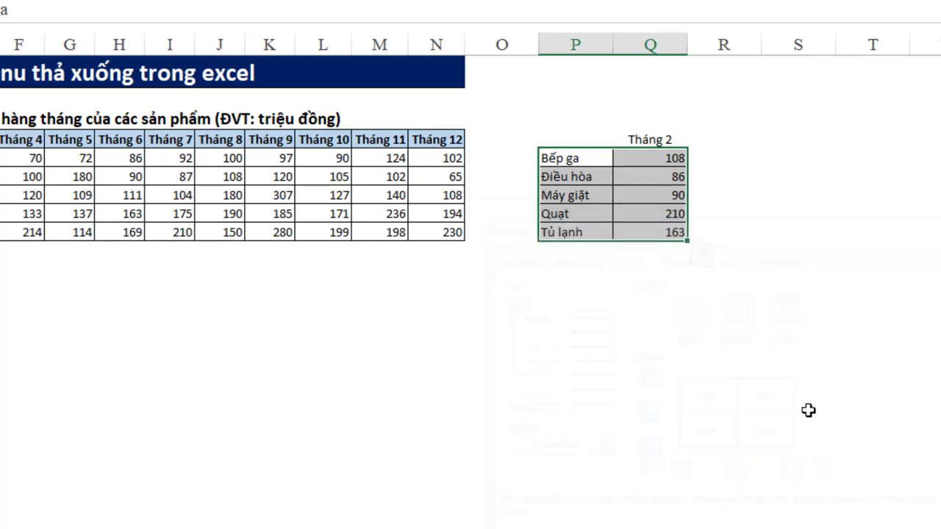
{"action": "left_click", "coordinate": [797, 363]}
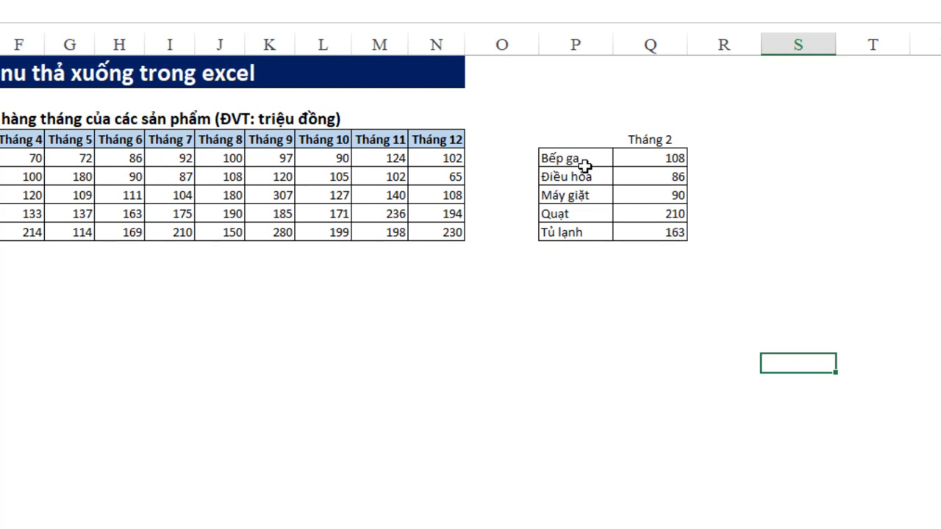
{"action": "left_click_drag", "start_coordinate": [577, 157], "coordinate": [656, 218]}
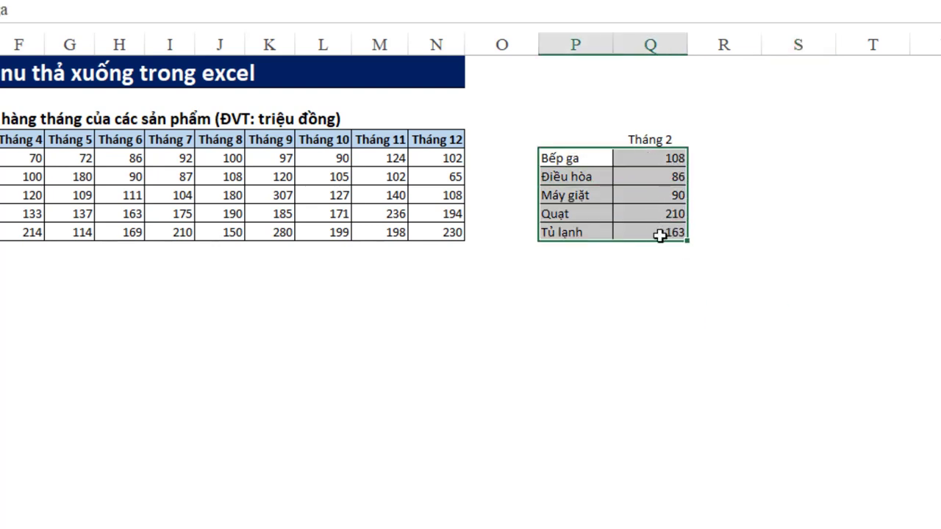
- Switch the month dropdown to Tháng 12, then Tháng 8, and finally Tháng 1 (126, 124, 130, 202, 235)
{"action": "left_click", "coordinate": [749, 250]}
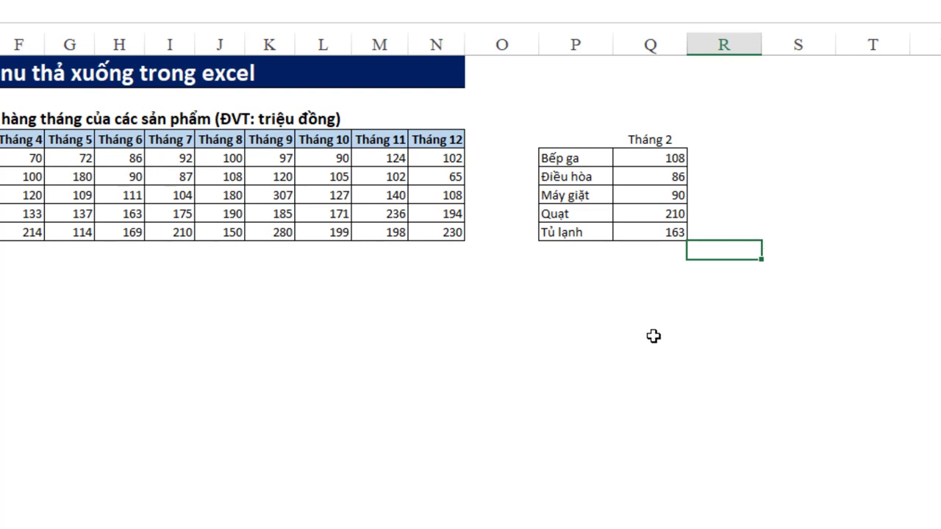
{"action": "mouse_move", "coordinate": [580, 525]}
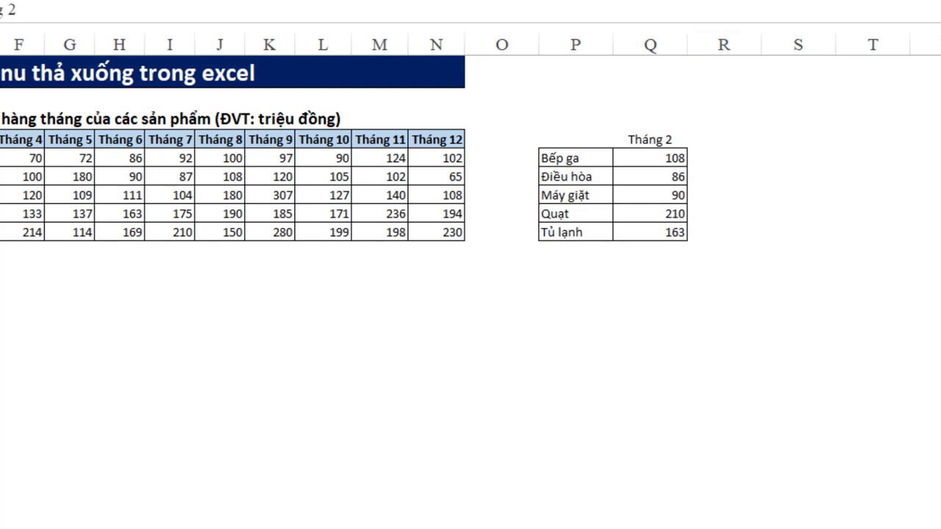
{"action": "scroll", "coordinate": [100, 312], "scroll_direction": "down", "scroll_amount": 2}
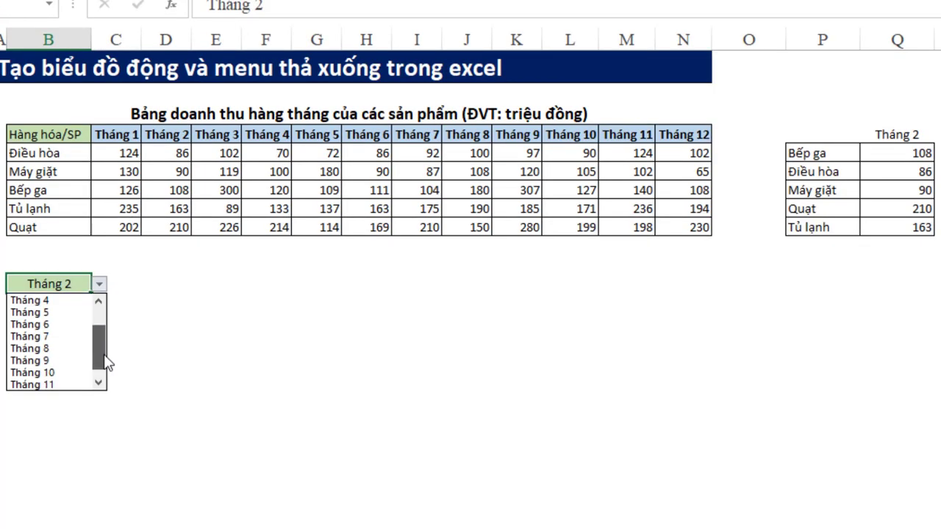
{"action": "left_click", "coordinate": [64, 384]}
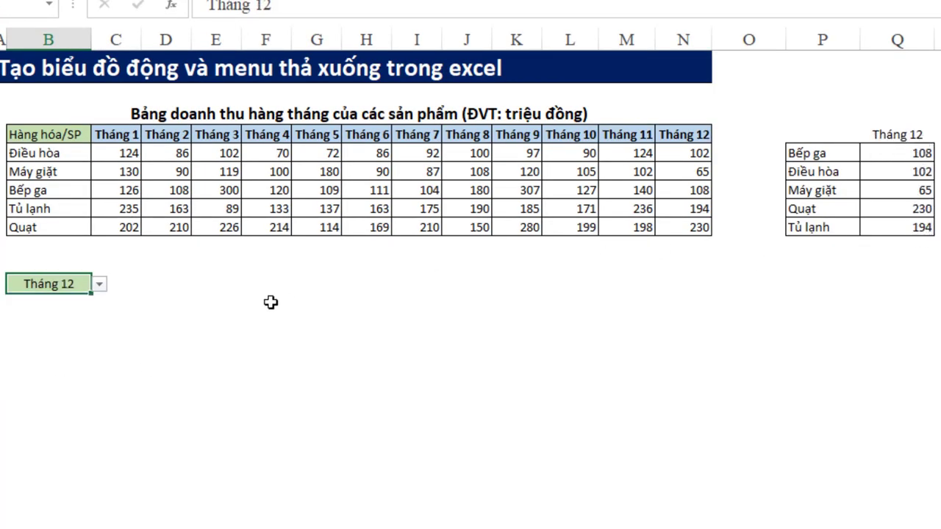
{"action": "left_click", "coordinate": [99, 284]}
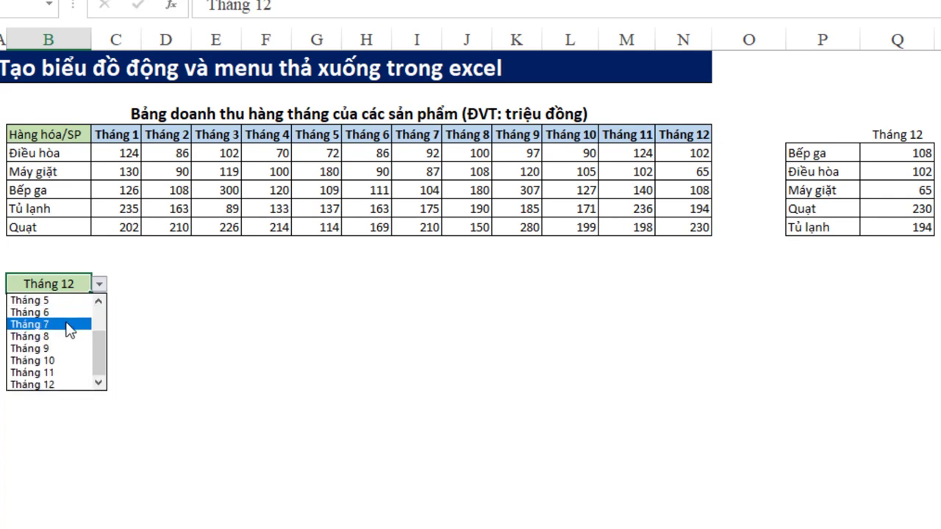
{"action": "left_click", "coordinate": [60, 340]}
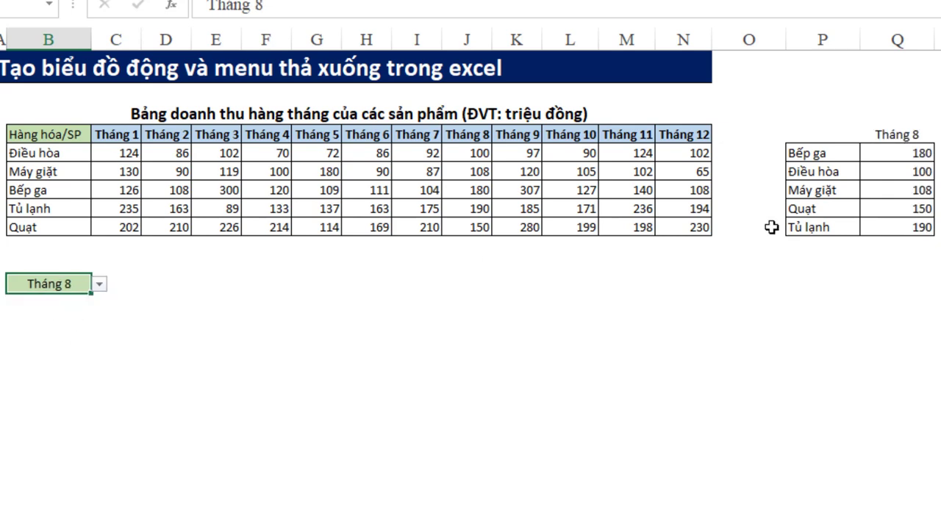
{"action": "left_click", "coordinate": [98, 285]}
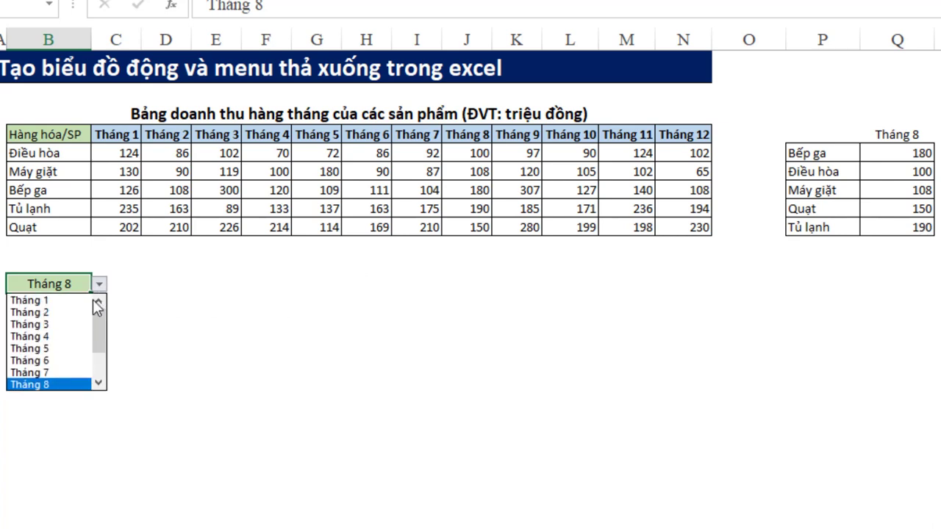
{"action": "left_click", "coordinate": [73, 301]}
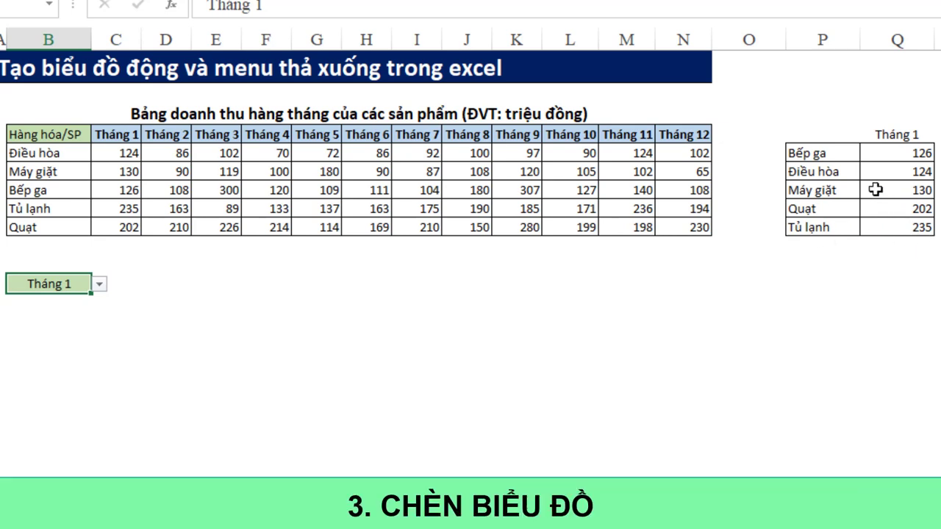
- Select P4:Q9 and insert a 2-D Clustered Column chart titled Tháng 1
{"action": "left_click", "coordinate": [810, 153]}
{"action": "left_click_drag", "start_coordinate": [809, 153], "coordinate": [902, 223]}
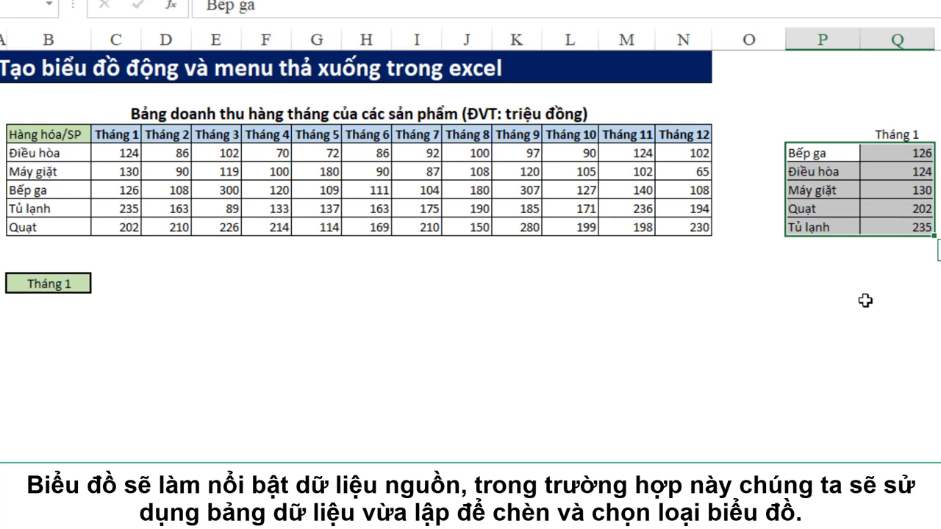
{"action": "left_click", "coordinate": [772, 439]}
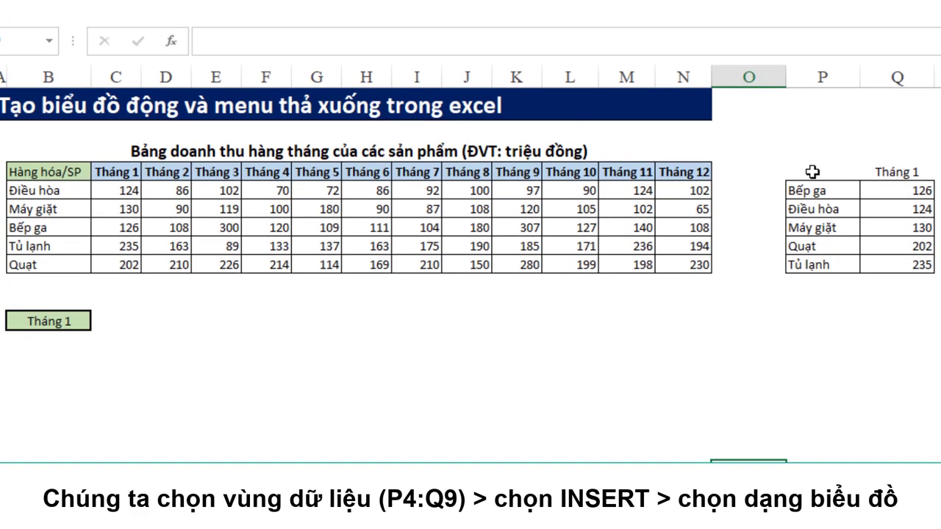
{"action": "left_click_drag", "start_coordinate": [811, 172], "coordinate": [905, 233]}
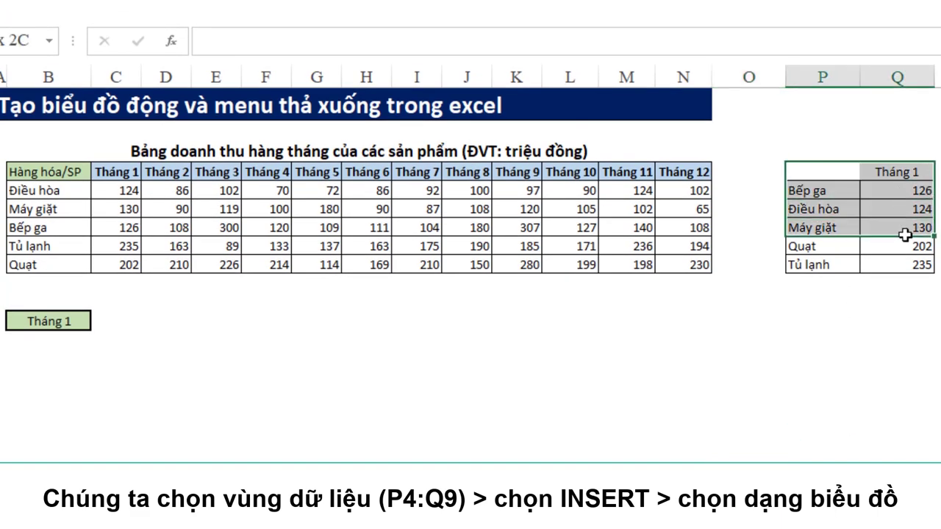
{"action": "left_click_drag", "start_coordinate": [904, 233], "coordinate": [908, 263]}
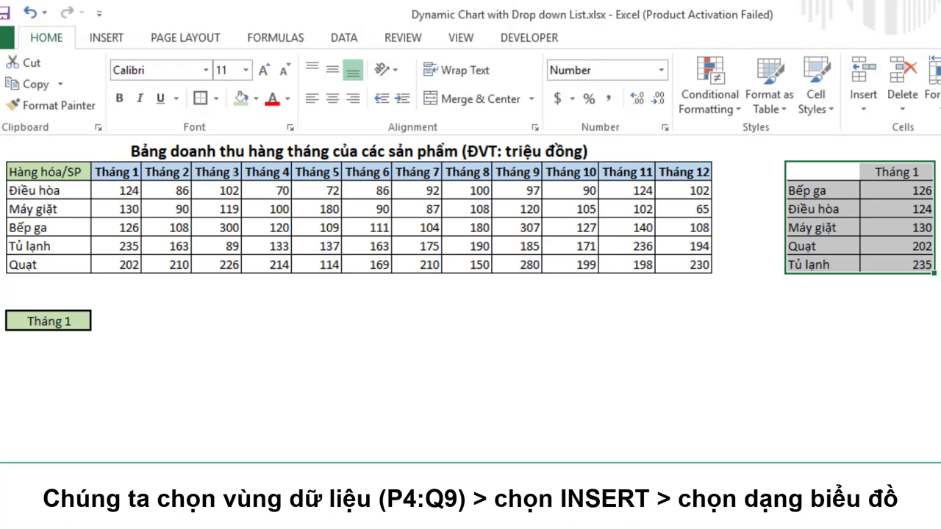
{"action": "left_click", "coordinate": [108, 38]}
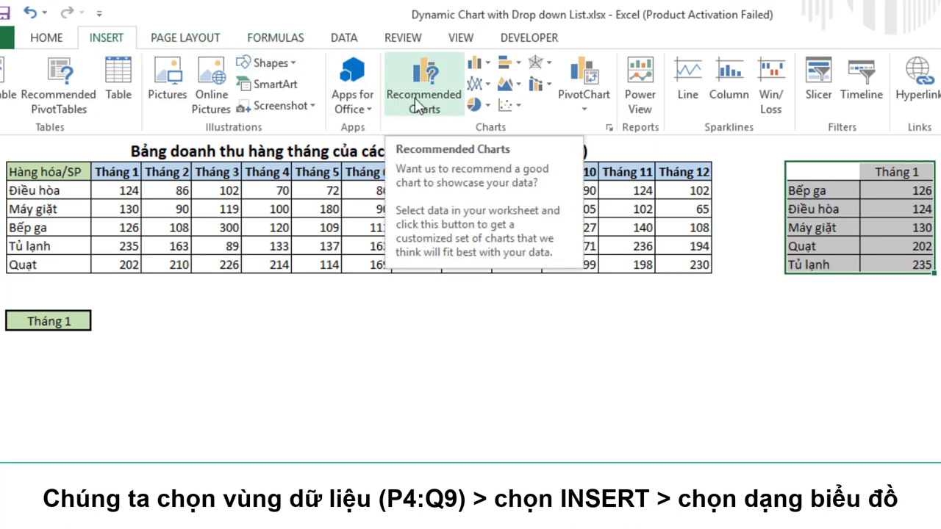
{"action": "left_click", "coordinate": [490, 66]}
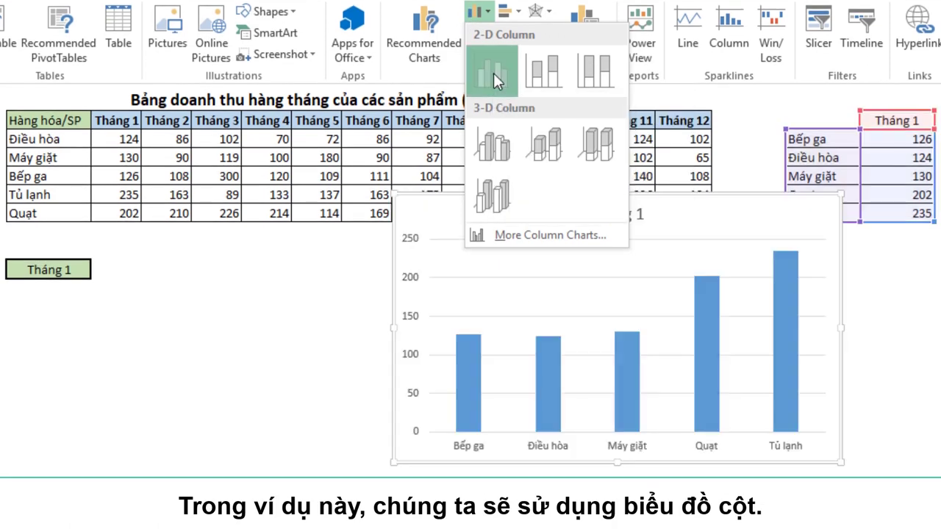
{"action": "left_click", "coordinate": [493, 73]}
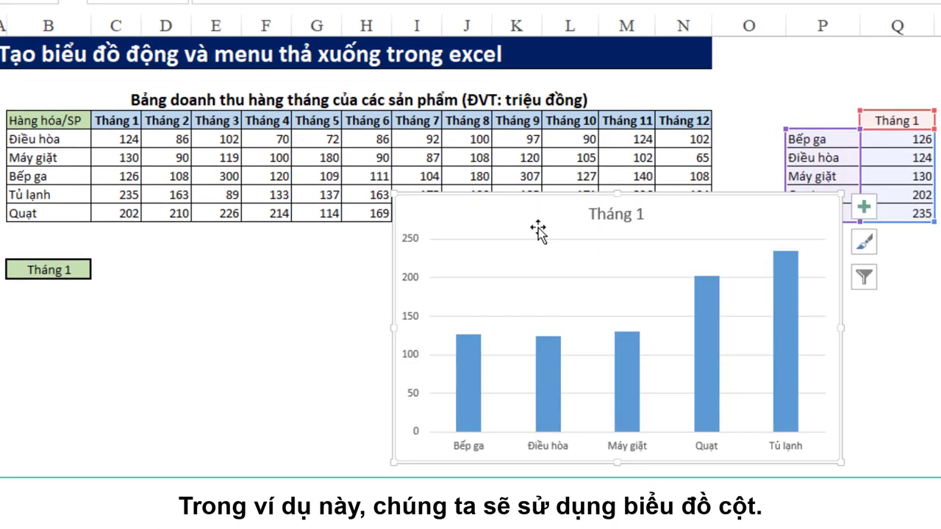
- Move the chart below the month dropdown and drag its corner inward to shrink it
{"action": "left_click_drag", "start_coordinate": [538, 230], "coordinate": [148, 318]}
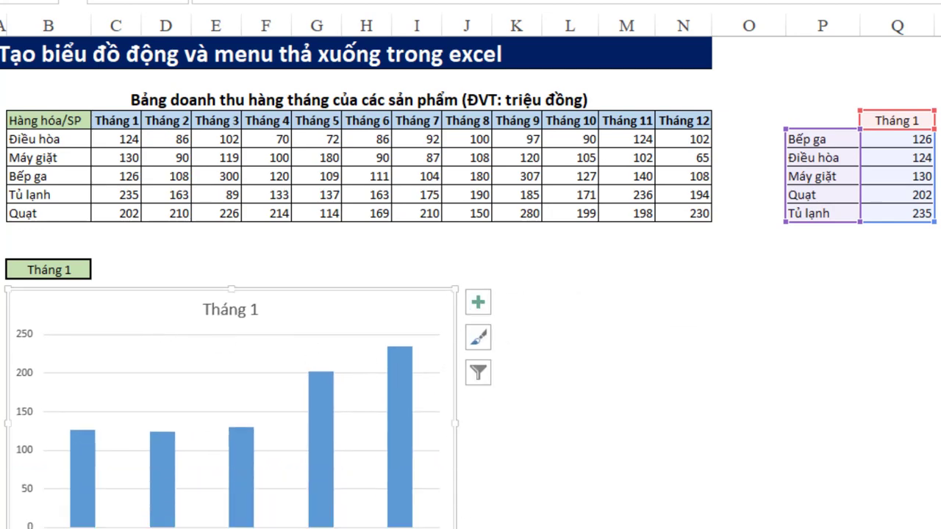
{"action": "left_click_drag", "start_coordinate": [457, 484], "coordinate": [337, 499]}
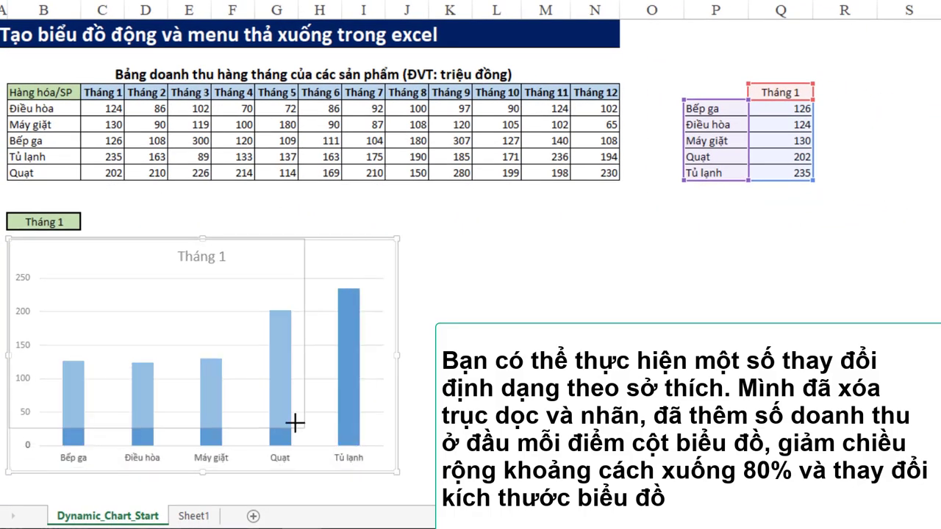
{"action": "mouse_move", "coordinate": [295, 423]}
{"action": "left_mouse_down"}
{"action": "mouse_move", "coordinate": [261, 422]}
{"action": "mouse_move", "coordinate": [275, 424]}
{"action": "left_mouse_up"}
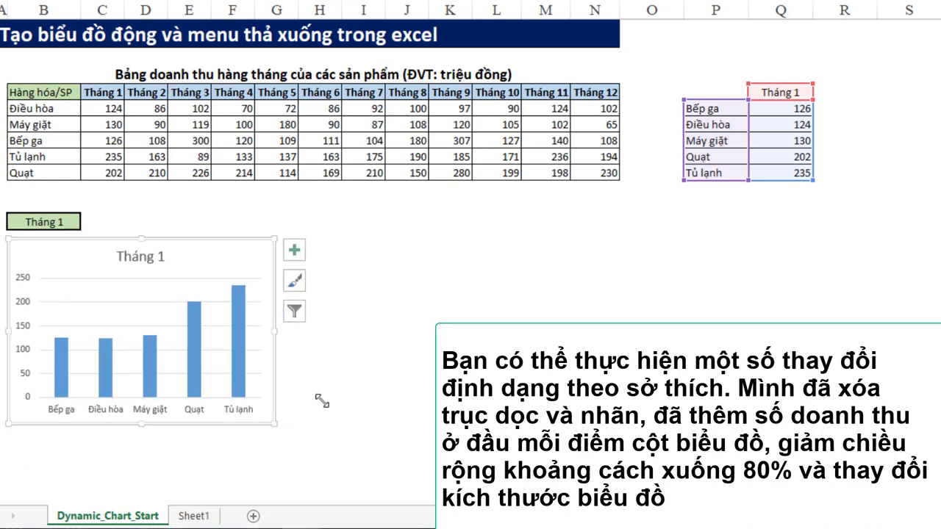
- Open the chart formatting pane and select the plot area, then the horizontal gridlines
{"action": "key", "text": "ctrl+1"}
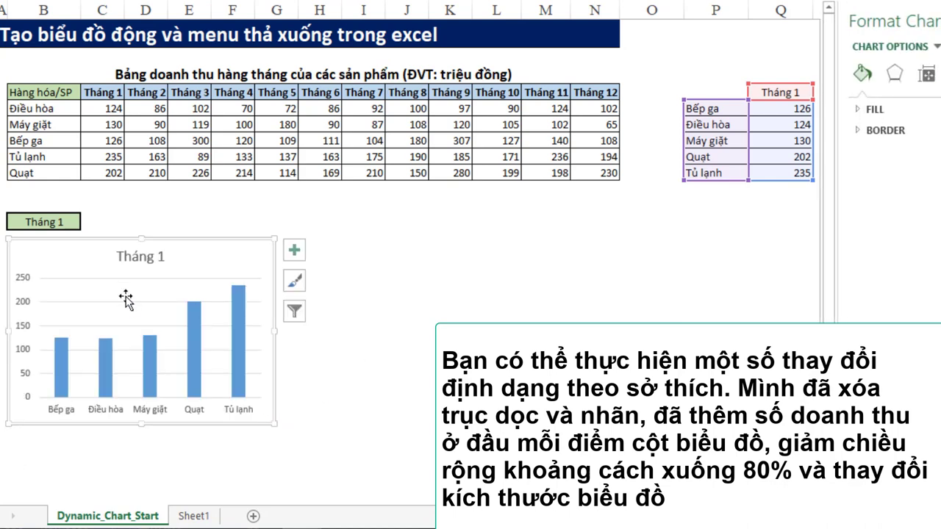
{"action": "left_click", "coordinate": [66, 279]}
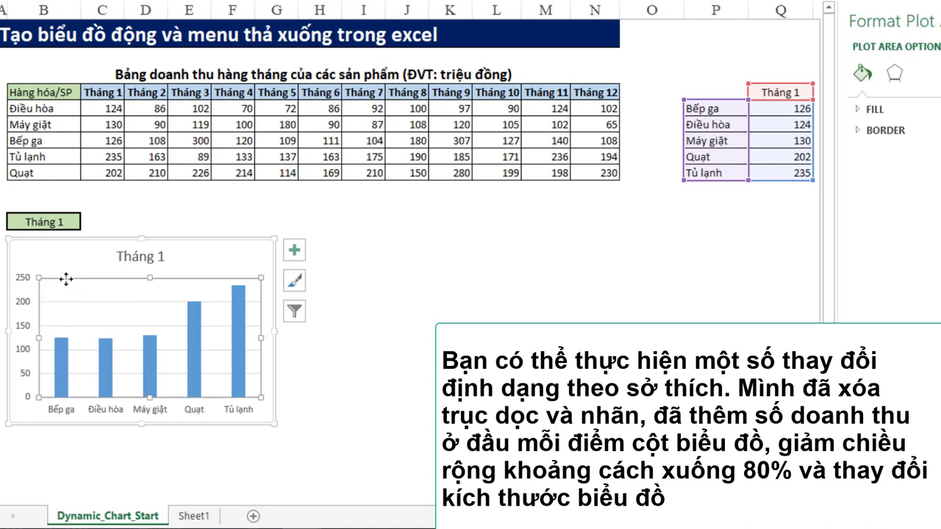
{"action": "left_click", "coordinate": [98, 302]}
- Remove the gridlines, add data labels above the columns, and delete the vertical value axis
{"action": "key", "text": "Escape"}
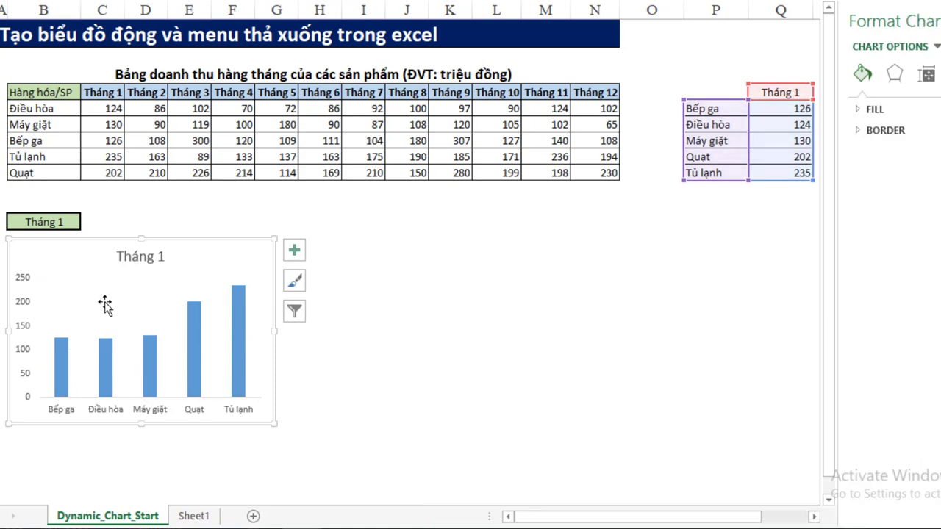
{"action": "left_click", "coordinate": [108, 353]}
{"action": "right_click", "coordinate": [109, 353]}
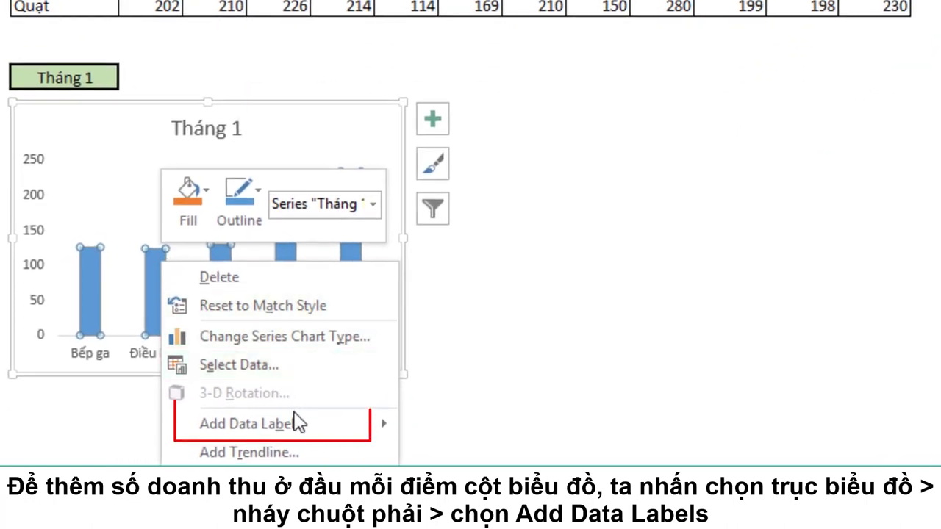
{"action": "mouse_move", "coordinate": [308, 430]}
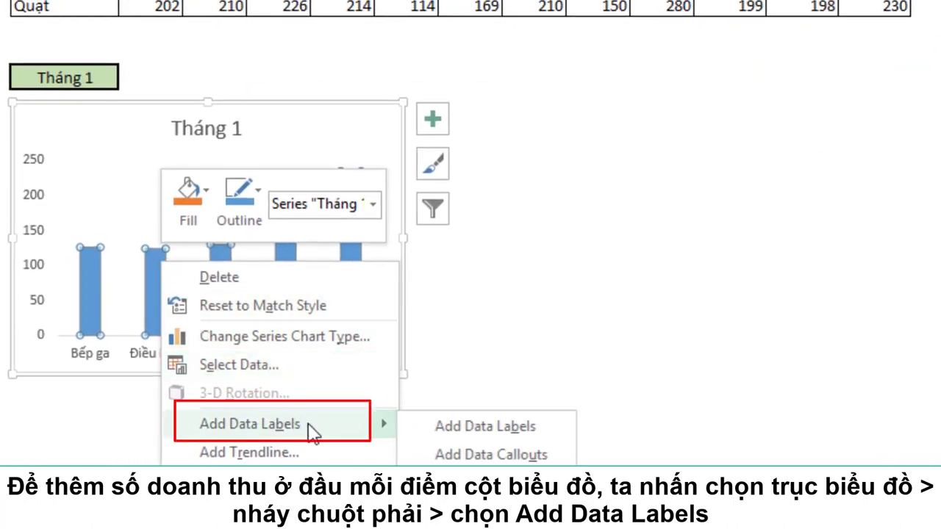
{"action": "left_click", "coordinate": [523, 428]}
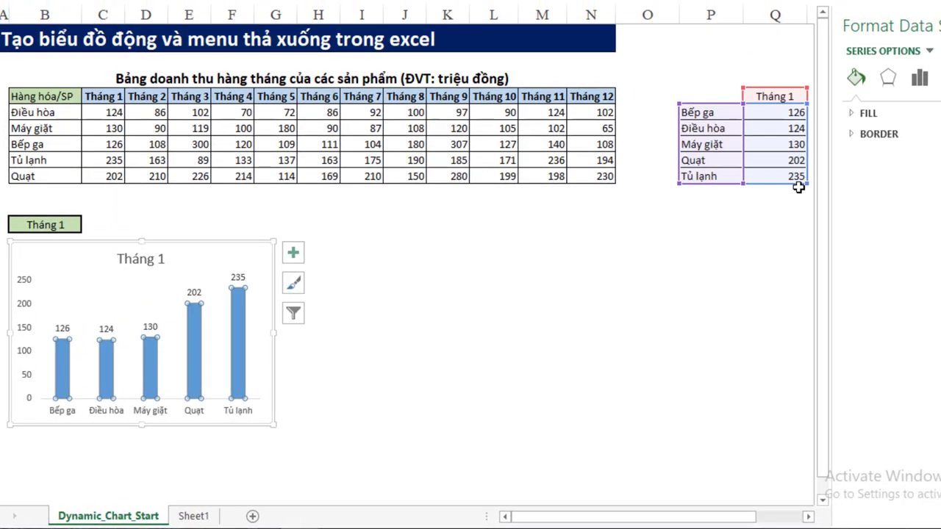
{"action": "left_click", "coordinate": [26, 282]}
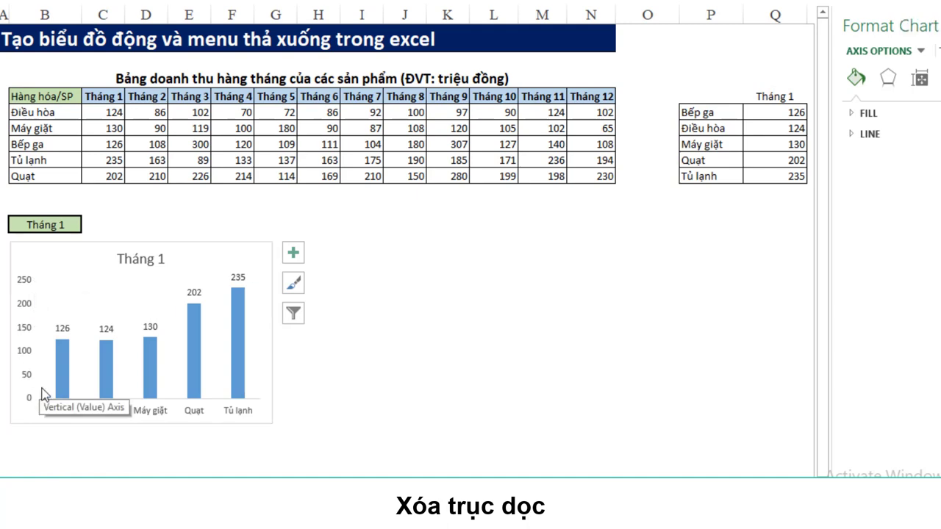
{"action": "key", "text": "Delete"}
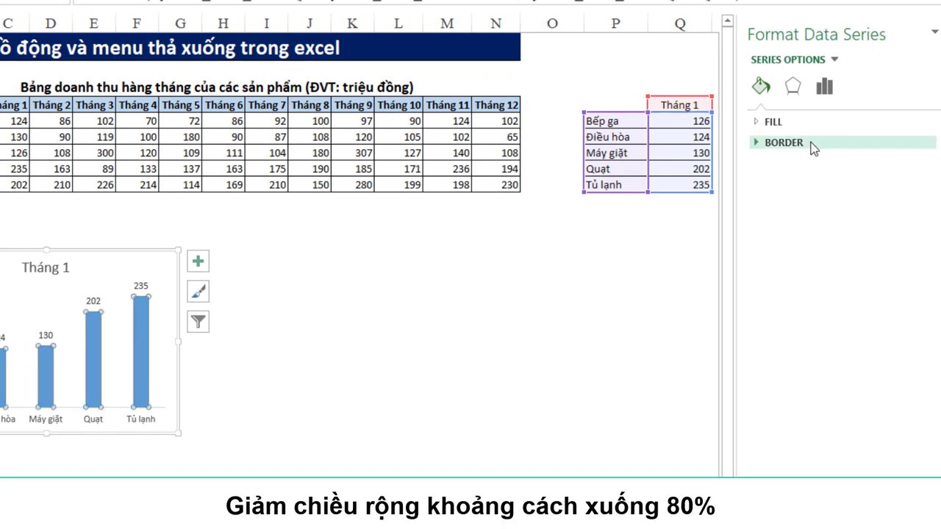
- Change the series gap width from 219% to 80% to widen the columns
{"action": "left_click", "coordinate": [759, 144]}
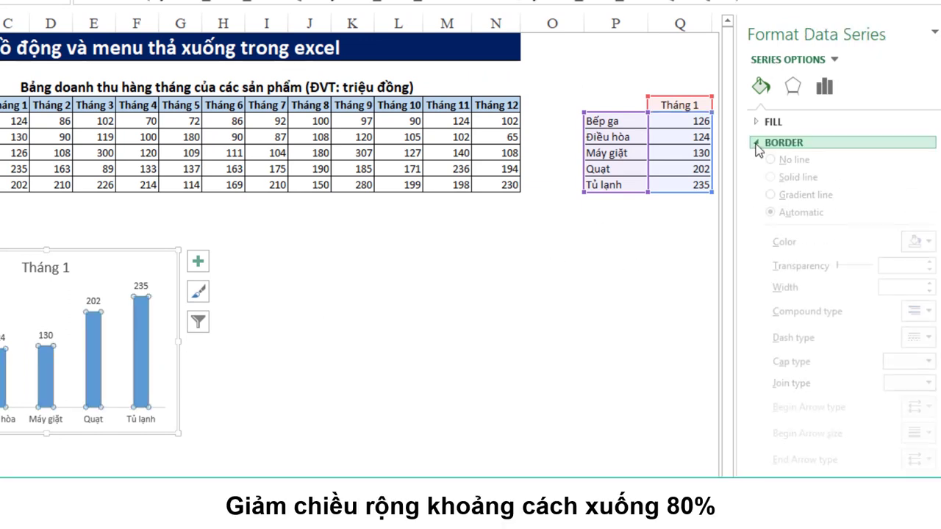
{"action": "left_click", "coordinate": [824, 87]}
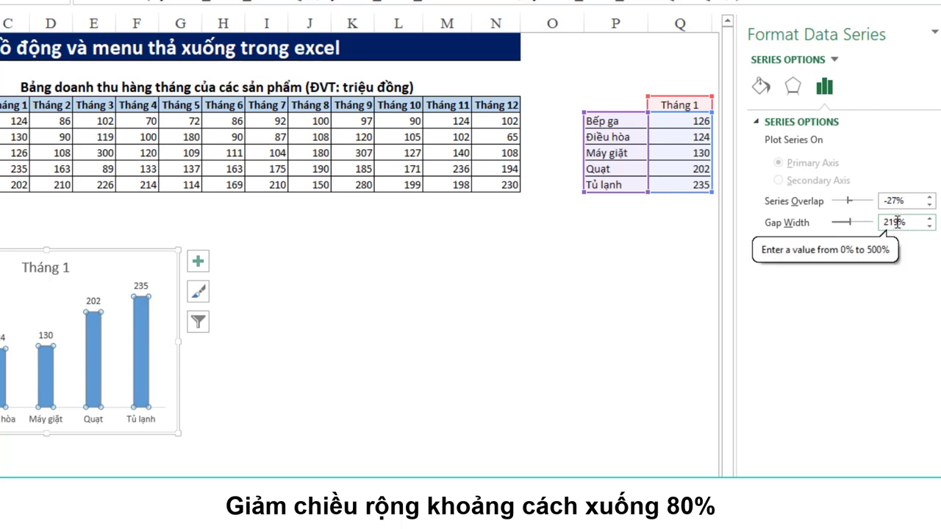
{"action": "left_click_drag", "start_coordinate": [897, 224], "coordinate": [861, 229]}
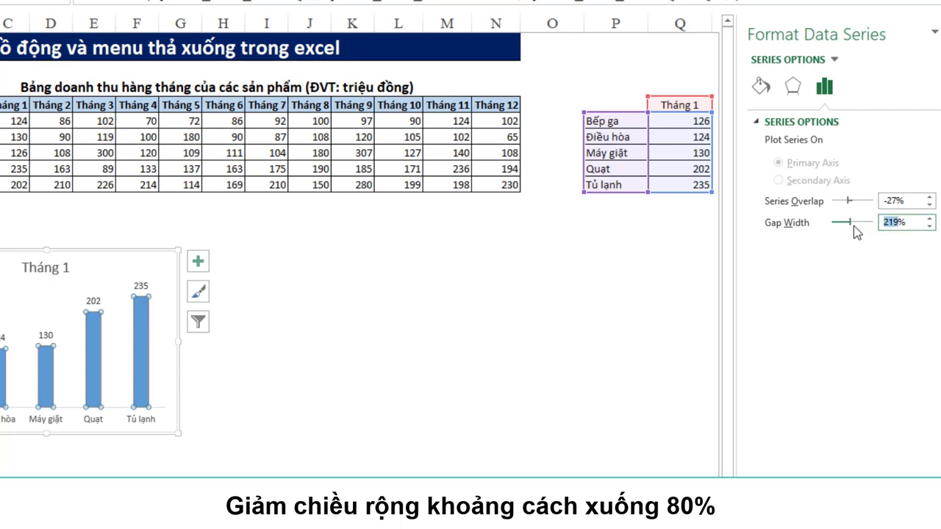
{"action": "type", "text": "80"}
{"action": "key", "text": "Return"}
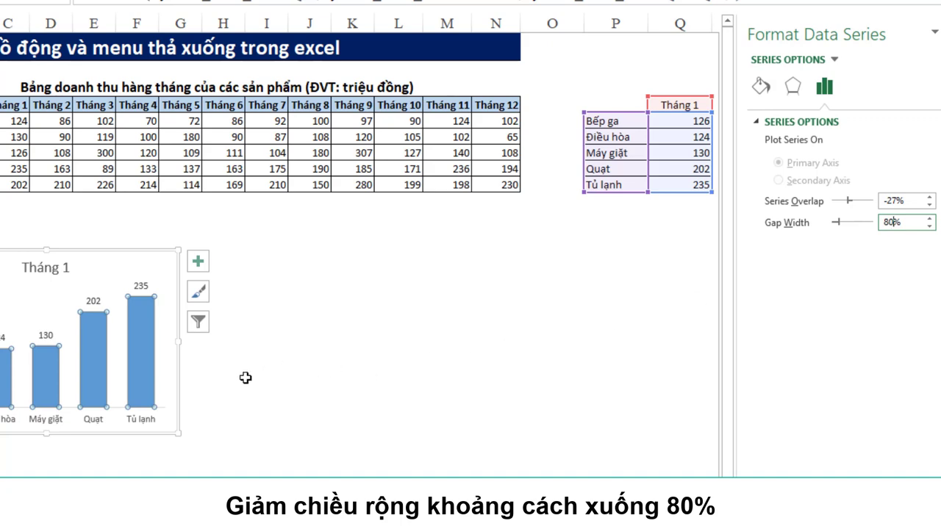
- Select the whole chart and drag its bottom-right corner up and left to make it smaller
{"action": "left_click", "coordinate": [235, 370]}
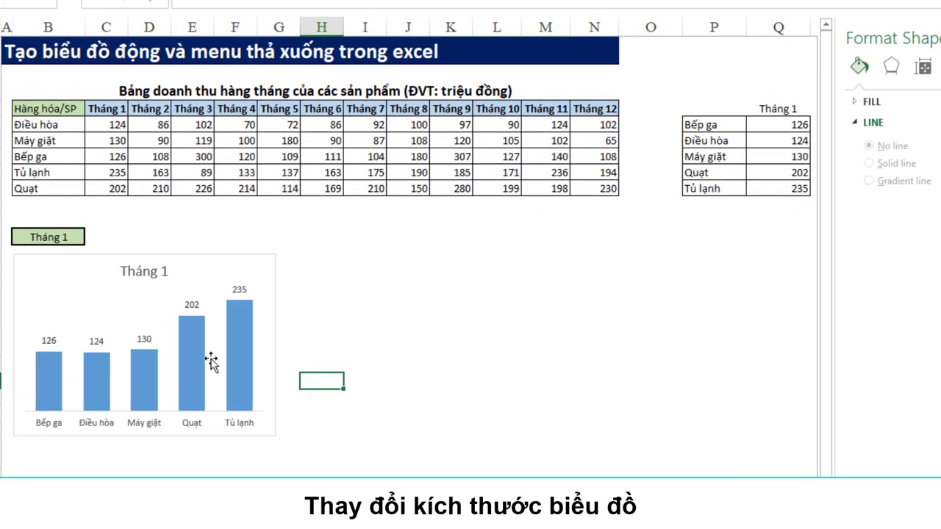
{"action": "left_click", "coordinate": [111, 360]}
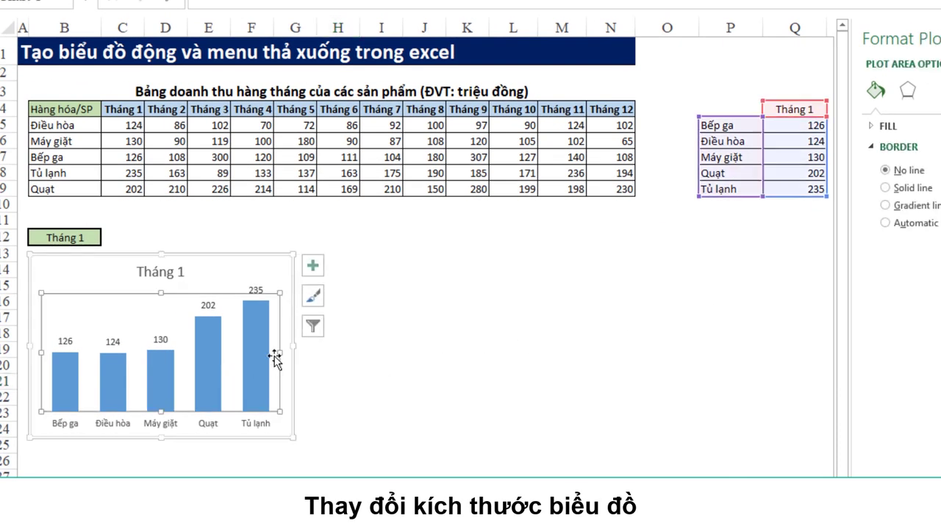
{"action": "left_click", "coordinate": [274, 269]}
{"action": "left_click_drag", "start_coordinate": [291, 438], "coordinate": [266, 426]}
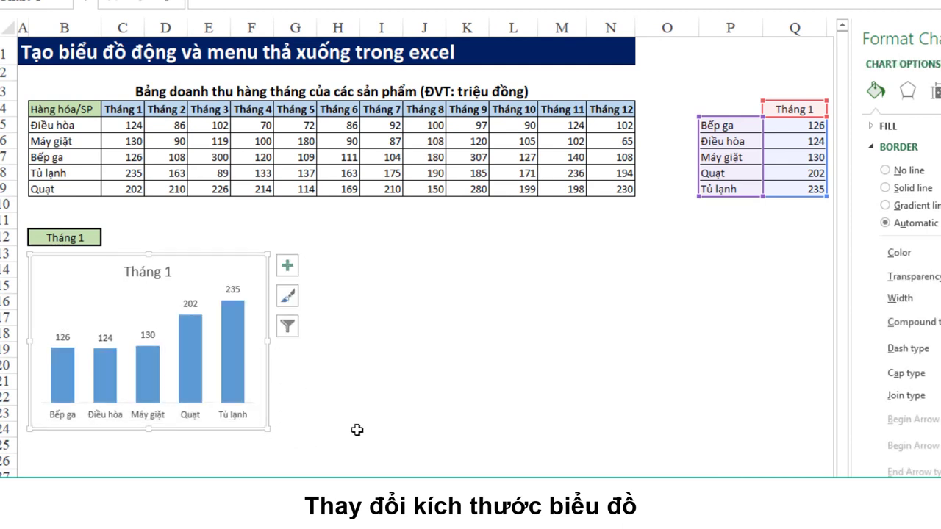
{"action": "left_click", "coordinate": [357, 430]}
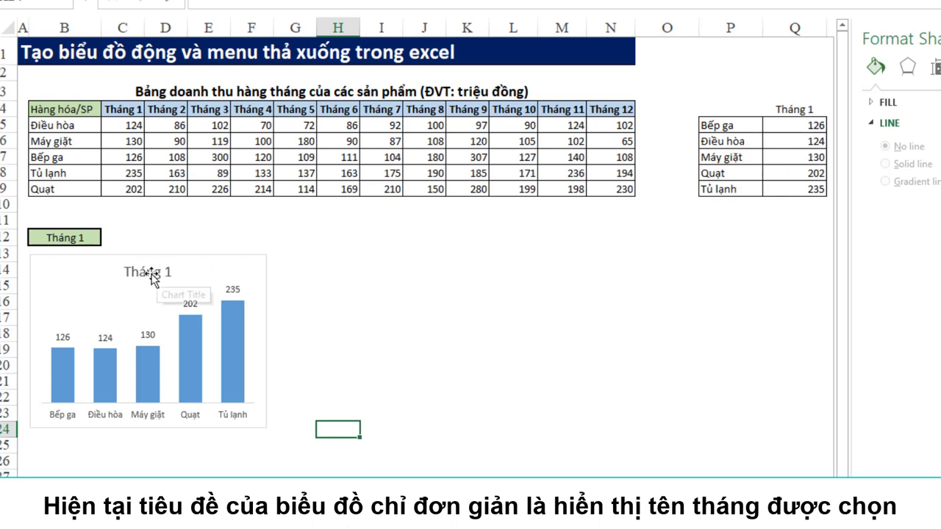
- Pick Tháng 9 in the B12 dropdown so the chart shows 307, 97, 120, 280, 185
{"action": "left_click", "coordinate": [76, 238]}
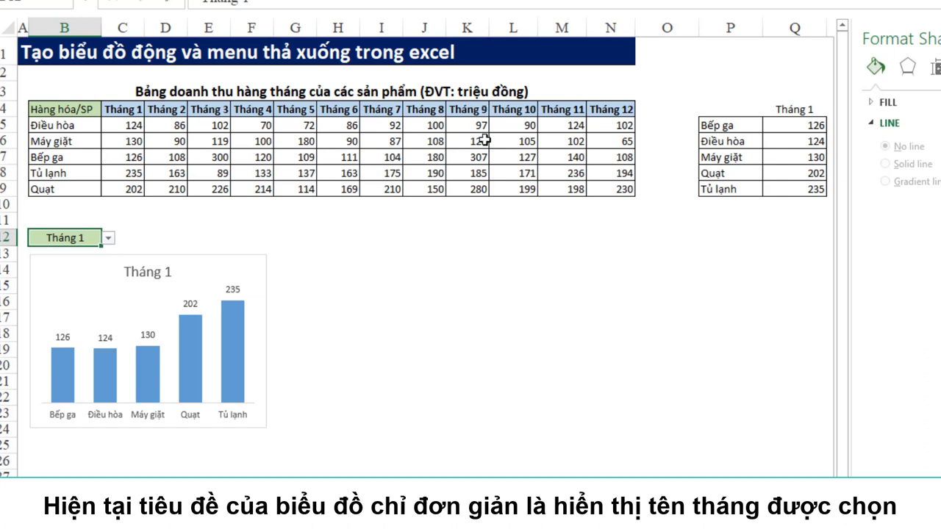
{"action": "left_click", "coordinate": [108, 239]}
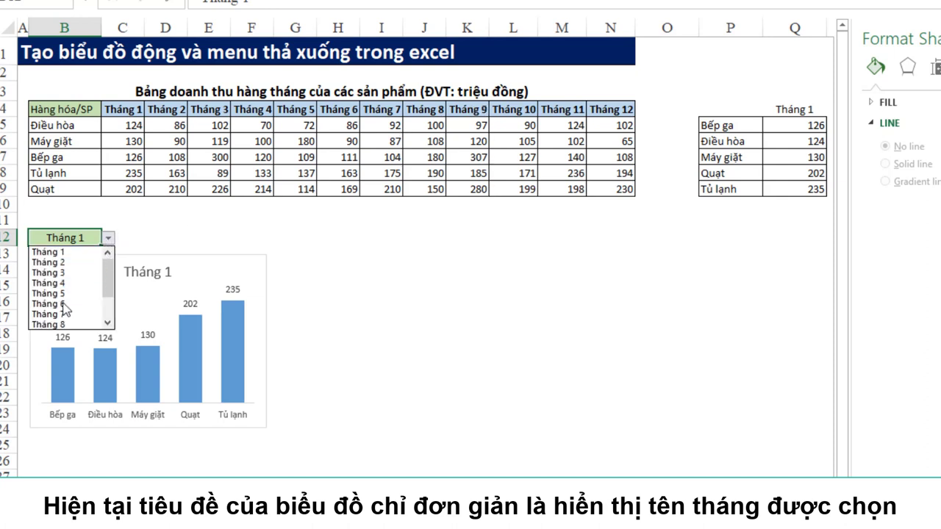
{"action": "left_click", "coordinate": [108, 325]}
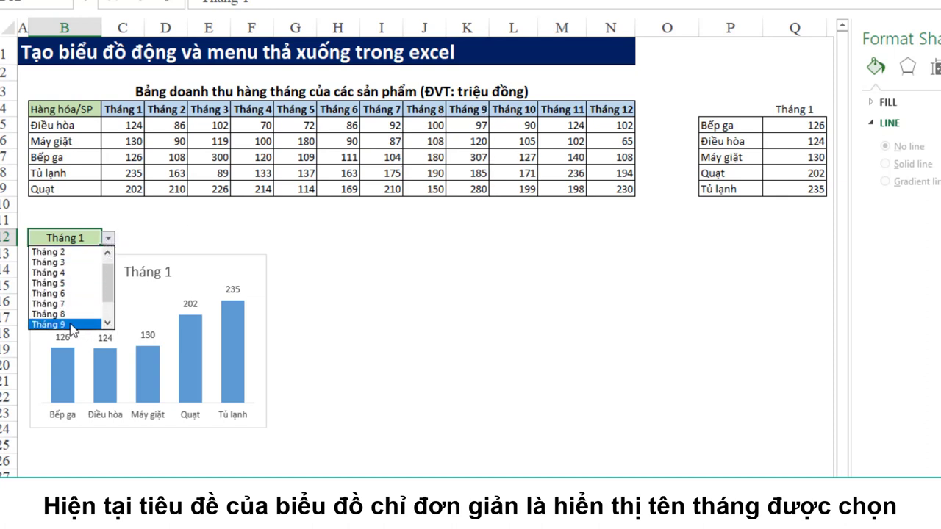
{"action": "left_click", "coordinate": [69, 324]}
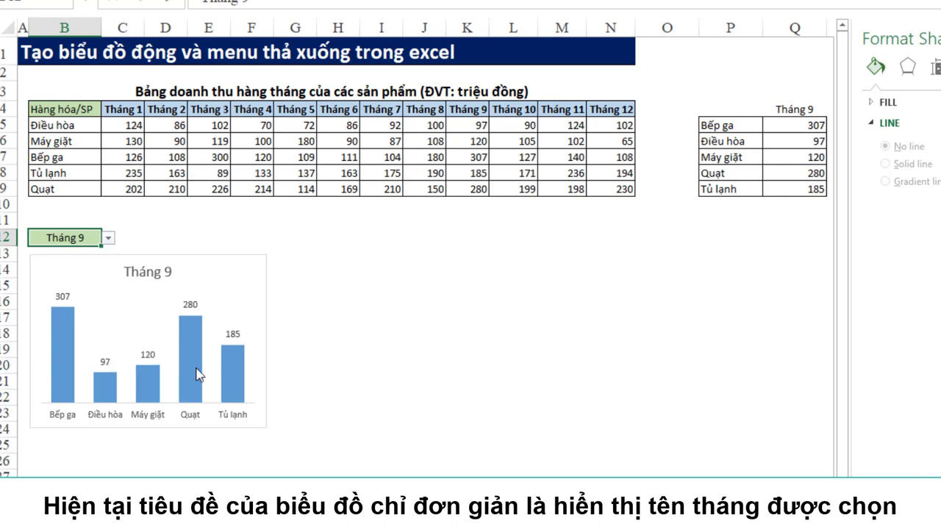
{"action": "mouse_move", "coordinate": [189, 383]}
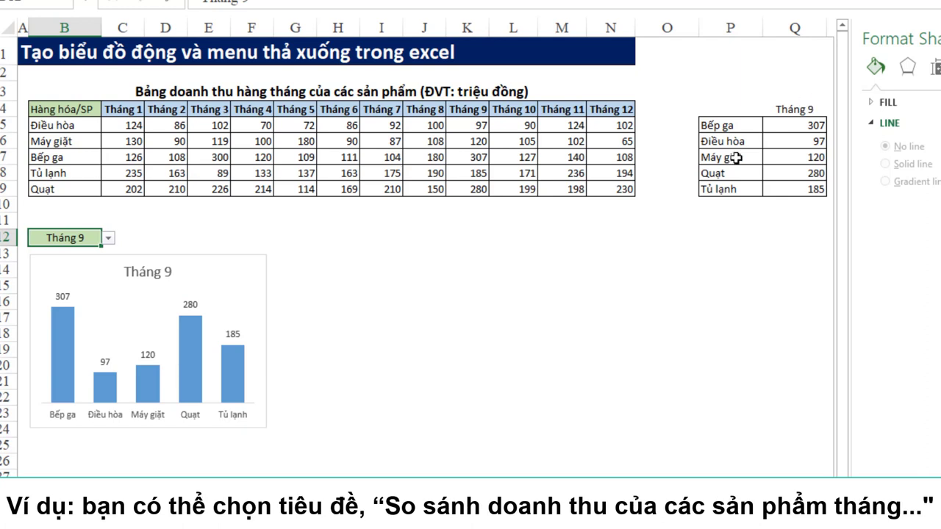
{"action": "left_click", "coordinate": [544, 335]}
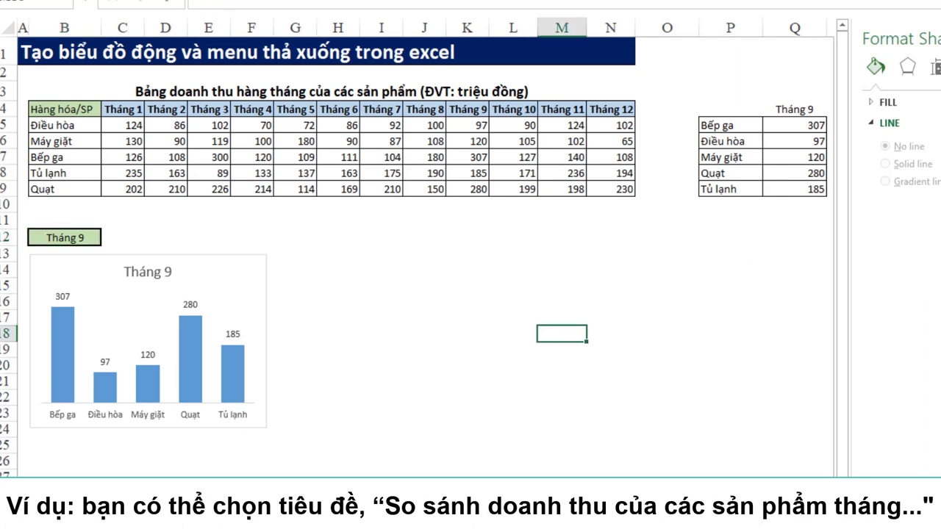
- In Q3, enter a title formula joining 'So sánh doanh thu của các sản phẩm trong tháng ' with Q4
{"action": "left_click", "coordinate": [792, 92]}
{"action": "type", "text": "=\"So"}
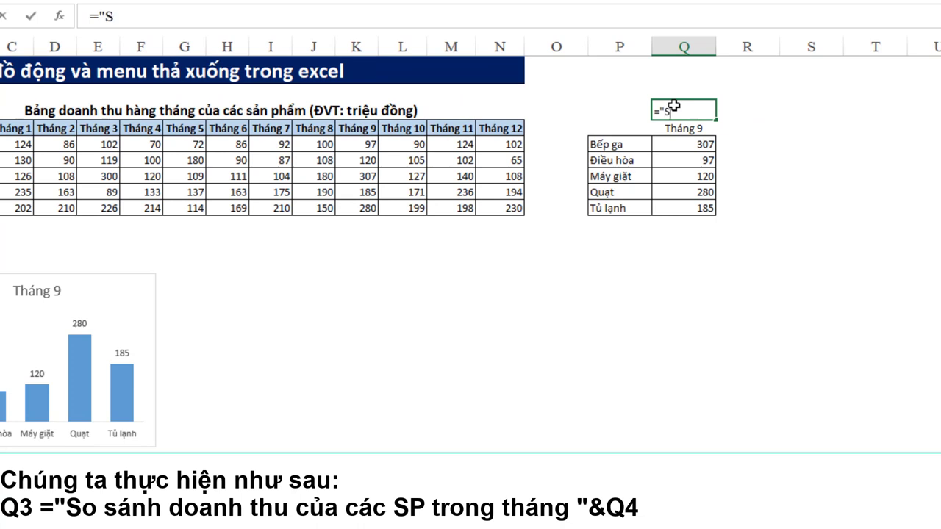
{"action": "type", "text": "saánh doa"}
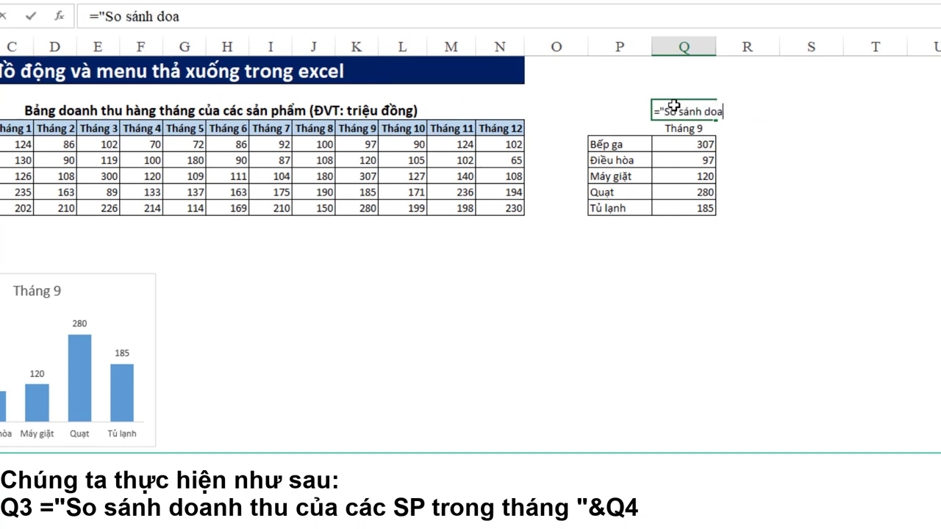
{"action": "type", "text": "nh thu"}
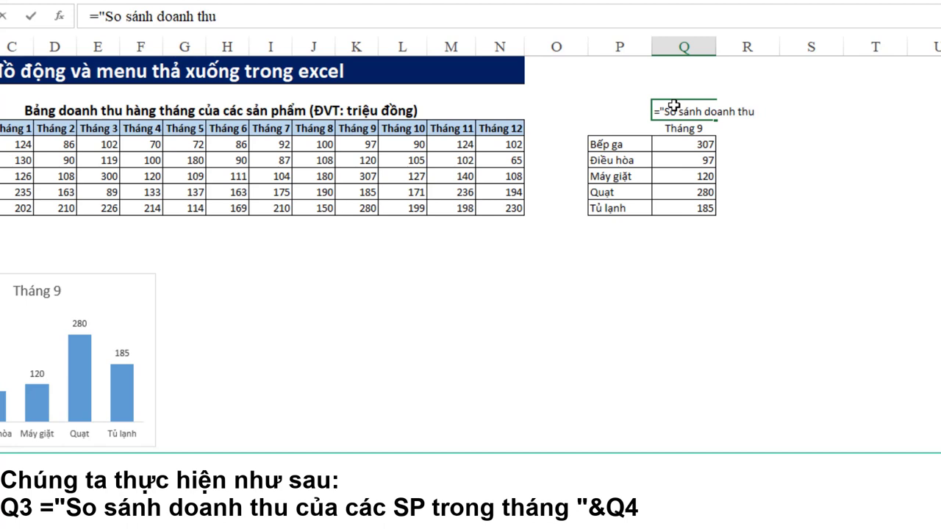
{"action": "type", "text": " của ca"}
{"action": "type", "text": "ác sản "}
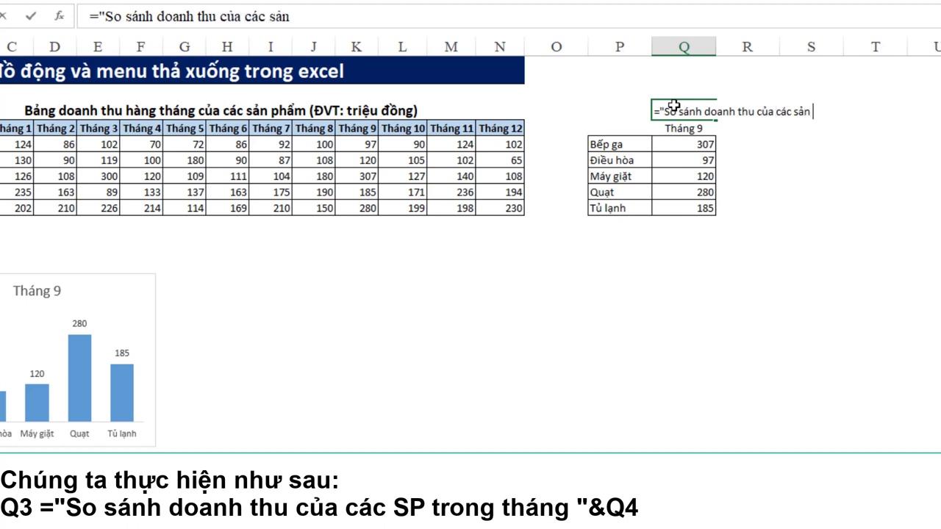
{"action": "type", "text": "phẩm trong"}
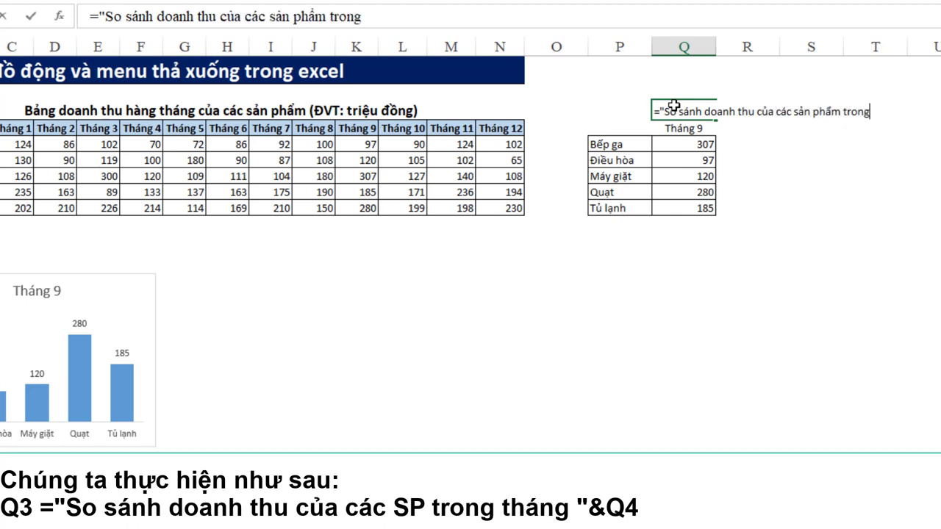
{"action": "type", "text": "hang"}
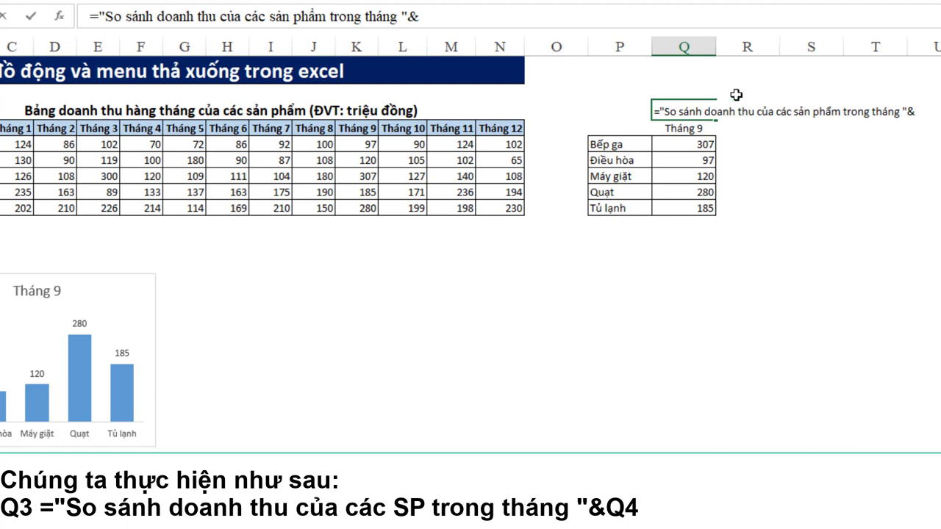
{"action": "left_click", "coordinate": [691, 129]}
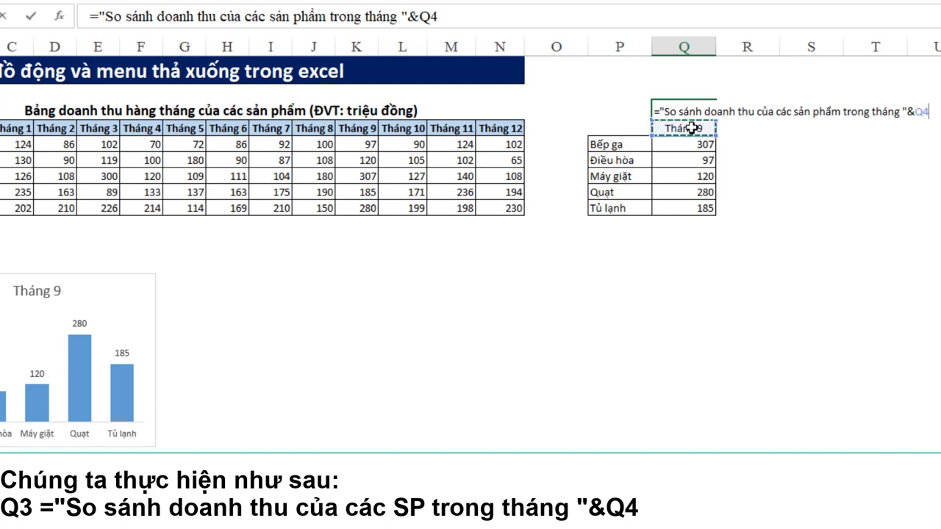
{"action": "key", "text": "Return"}
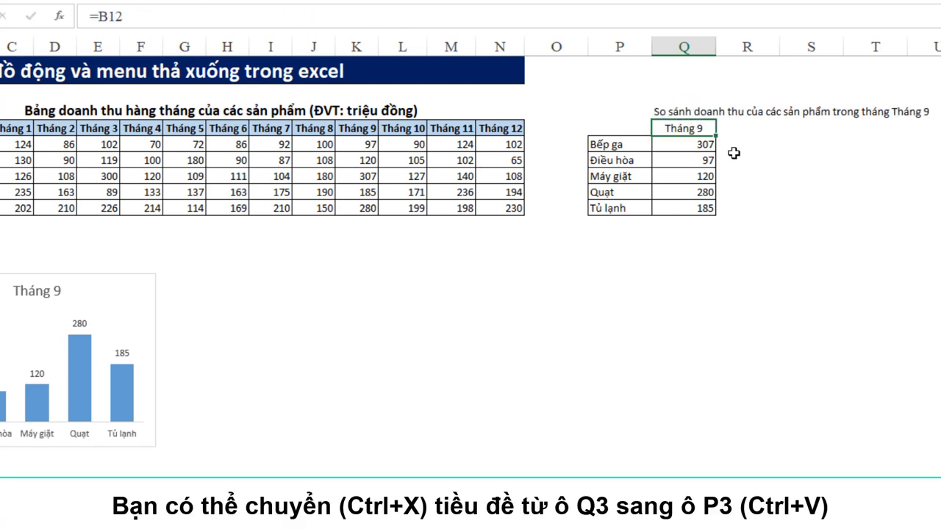
- Cut the title formula from Q3 and paste it into P3
{"action": "left_click", "coordinate": [666, 107]}
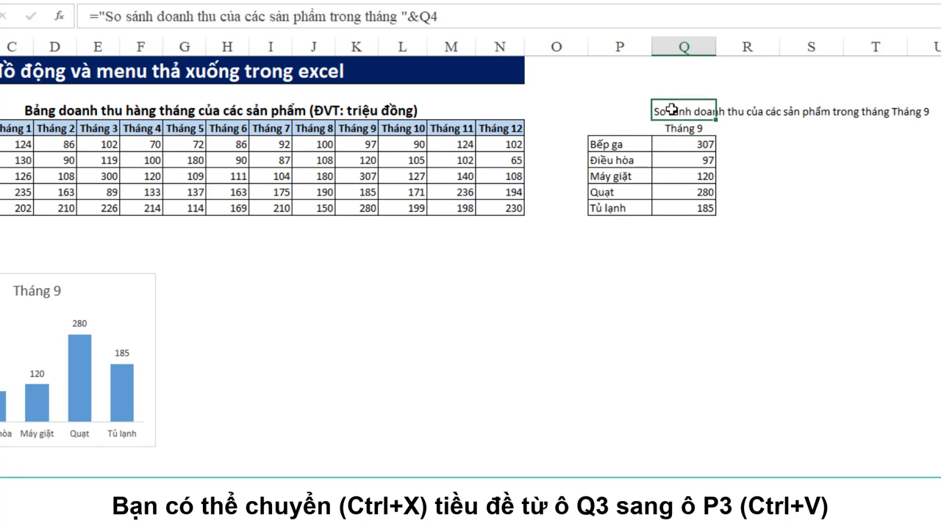
{"action": "key", "text": "ctrl+x"}
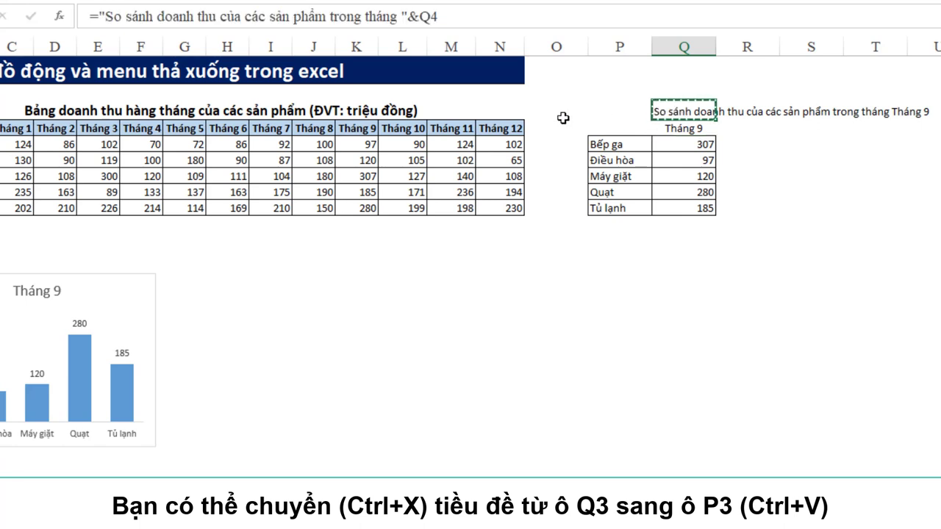
{"action": "left_click", "coordinate": [577, 118]}
{"action": "left_click", "coordinate": [613, 116]}
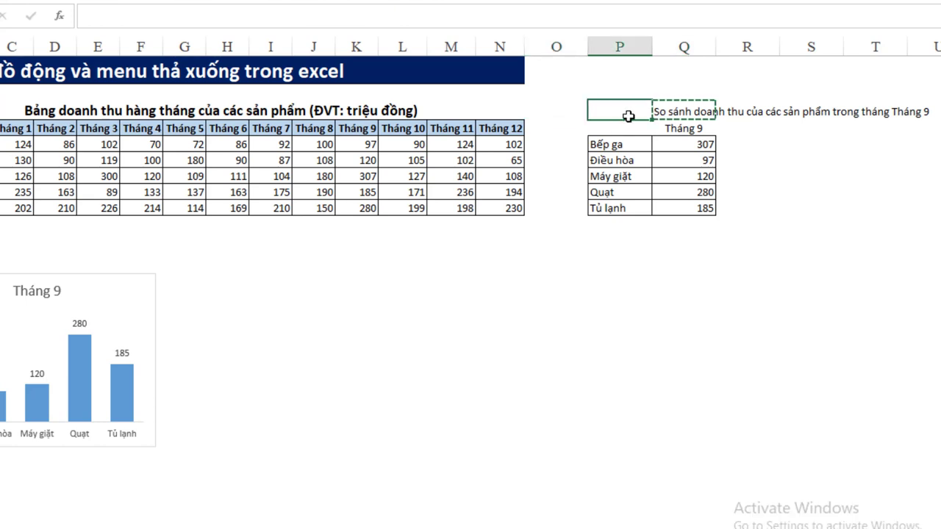
{"action": "key", "text": "ctrl+v"}
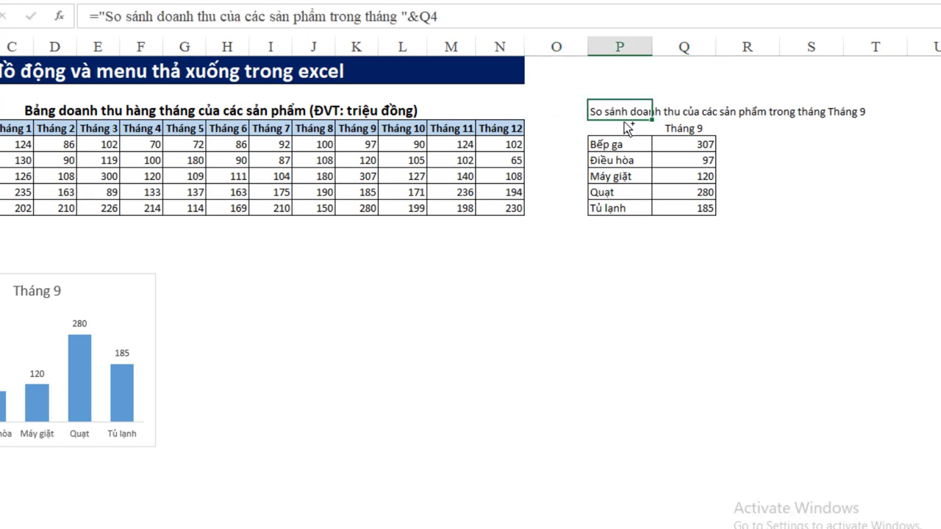
{"action": "left_click", "coordinate": [768, 175]}
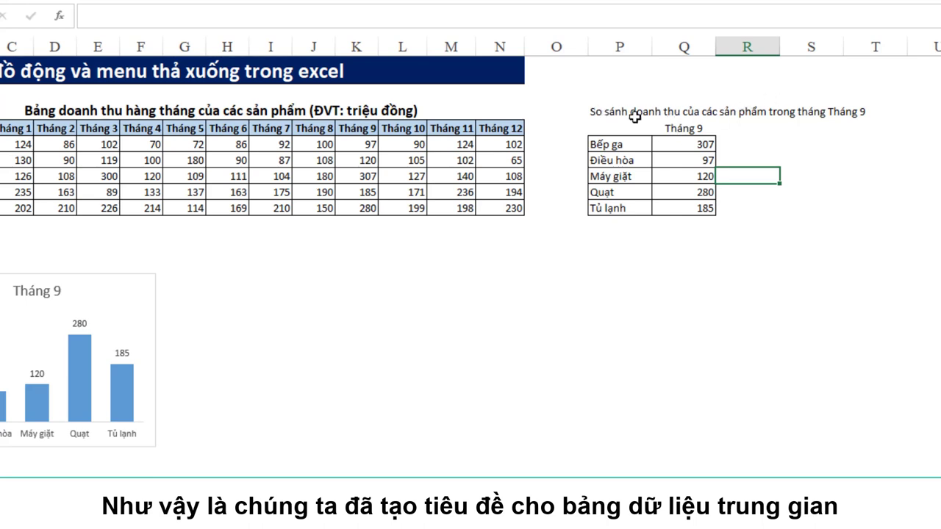
- Edit the P3 title formula to shorten 'sản phẩm' to 'SP'
{"action": "left_click", "coordinate": [602, 111]}
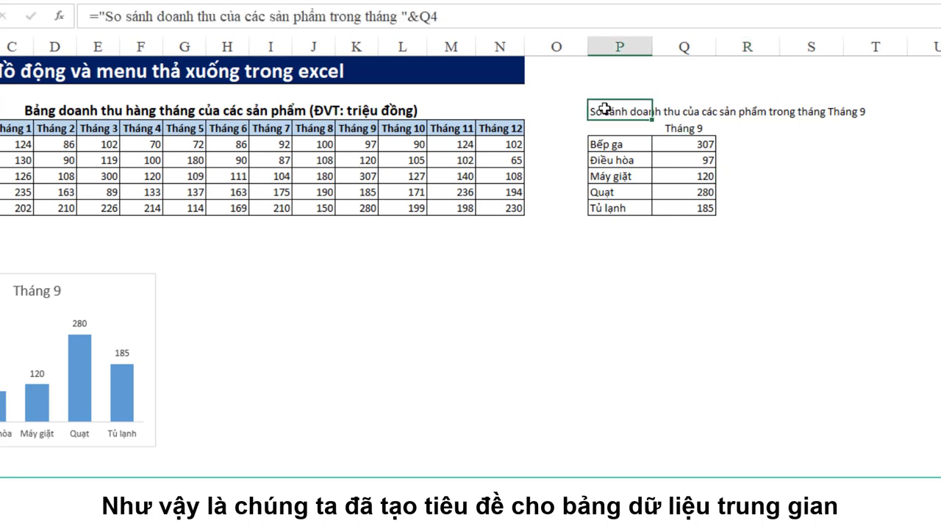
{"action": "left_click", "coordinate": [273, 18]}
{"action": "left_click_drag", "start_coordinate": [307, 16], "coordinate": [327, 16]}
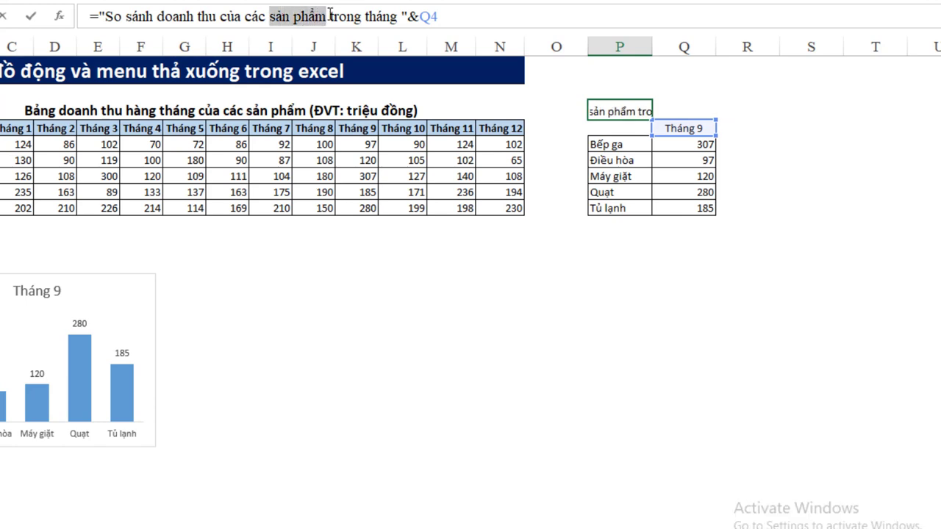
{"action": "type", "text": "SP"}
{"action": "key", "text": "Return"}
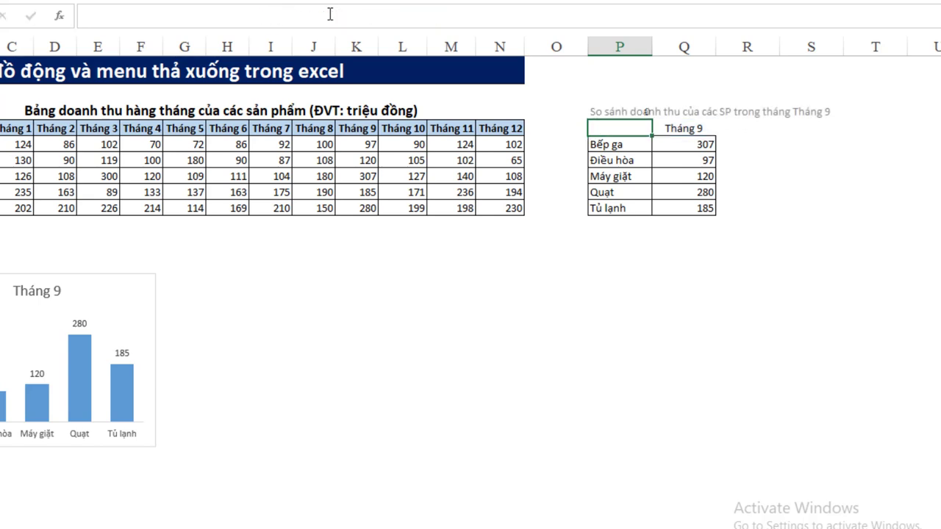
{"action": "left_click", "coordinate": [691, 328]}
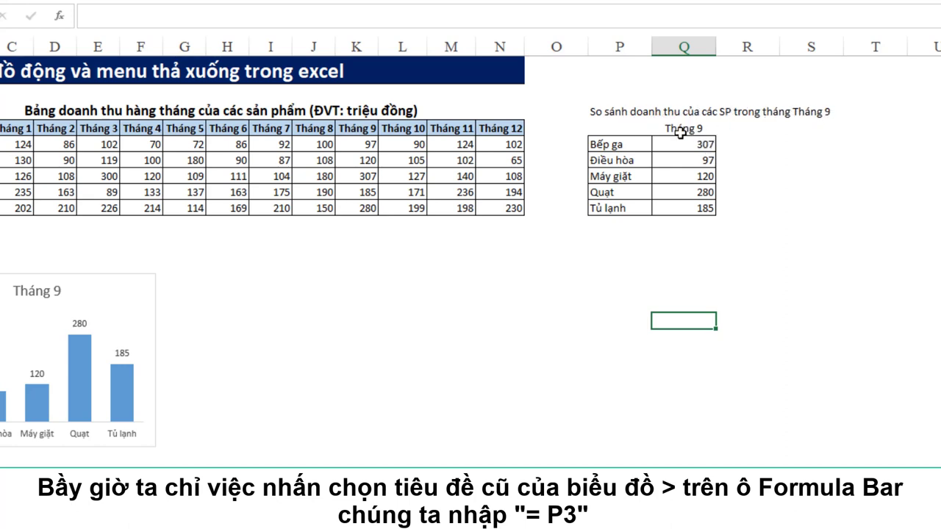
- Link the chart title to cell P3 with =P3, so it reads '...trong tháng Tháng 9'
{"action": "left_click", "coordinate": [402, 287]}
{"action": "left_click", "coordinate": [36, 291]}
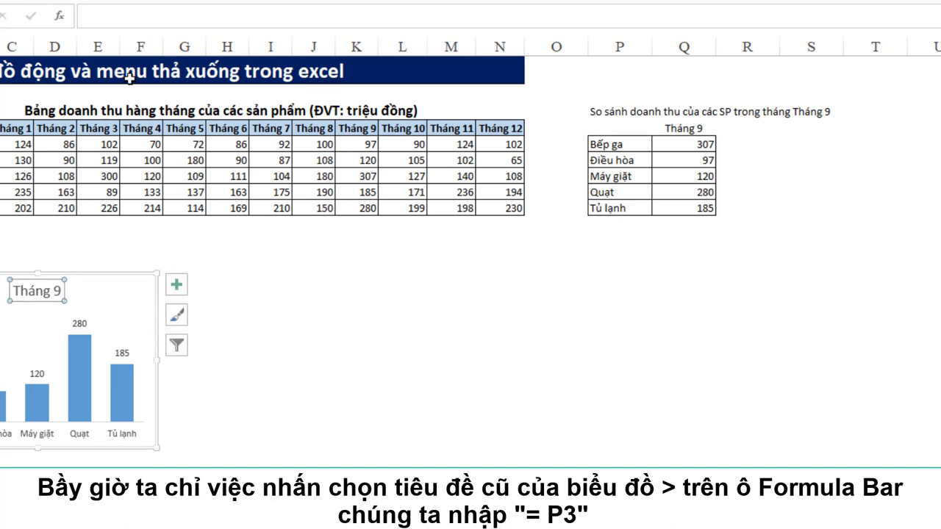
{"action": "left_click", "coordinate": [223, 24]}
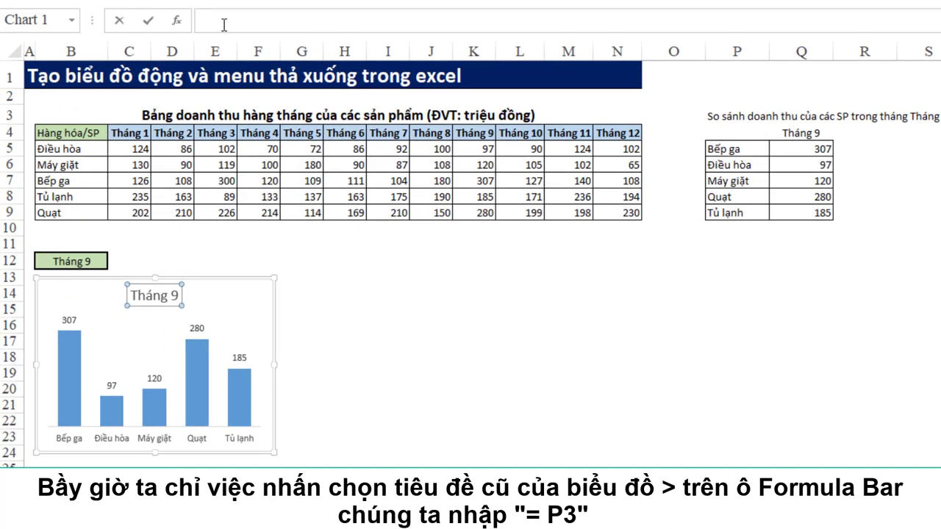
{"action": "type", "text": "="}
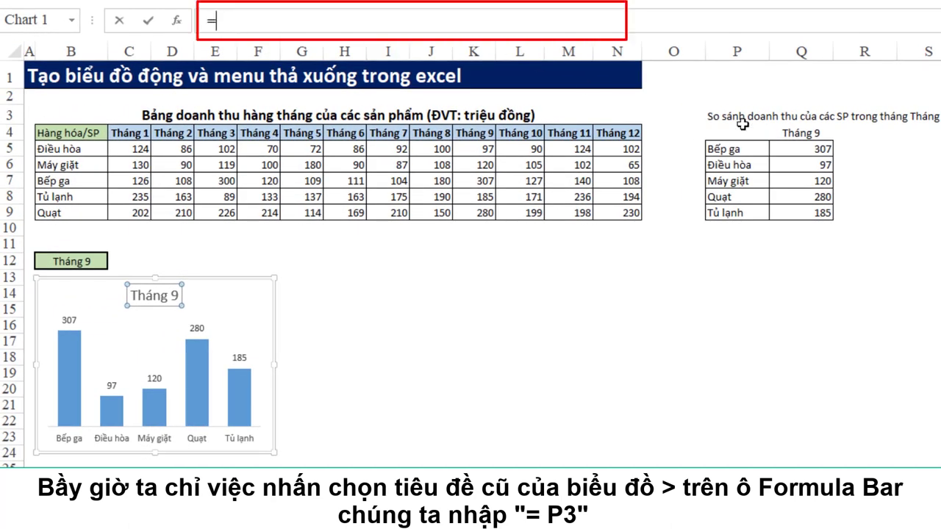
{"action": "left_click", "coordinate": [716, 116]}
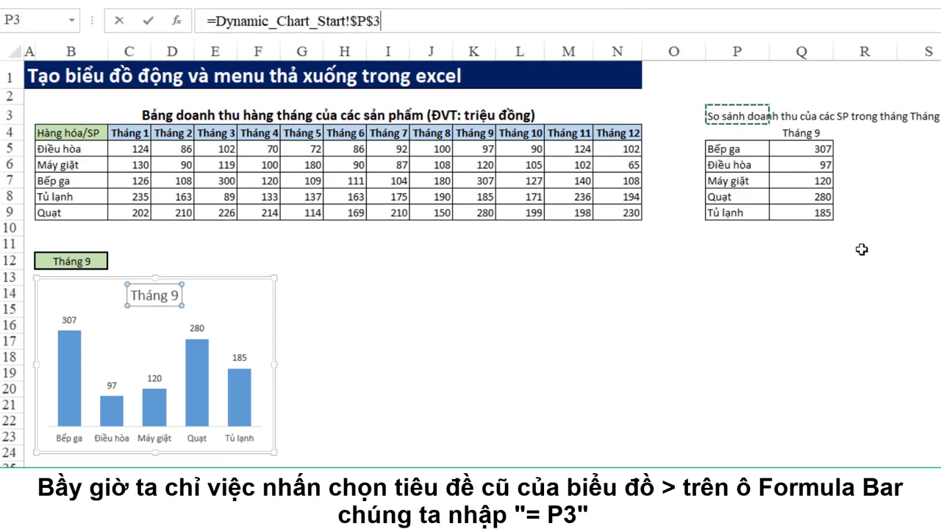
{"action": "key", "text": "Return"}
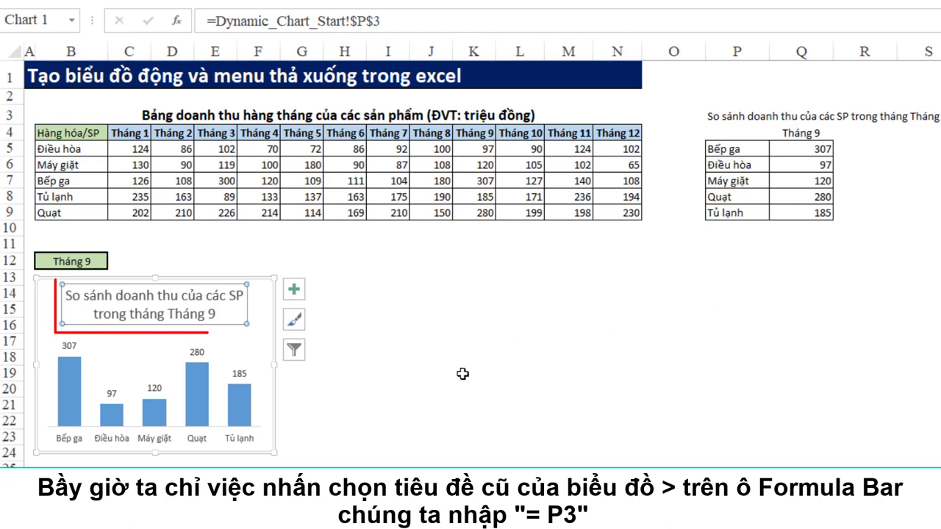
{"action": "left_click", "coordinate": [437, 363]}
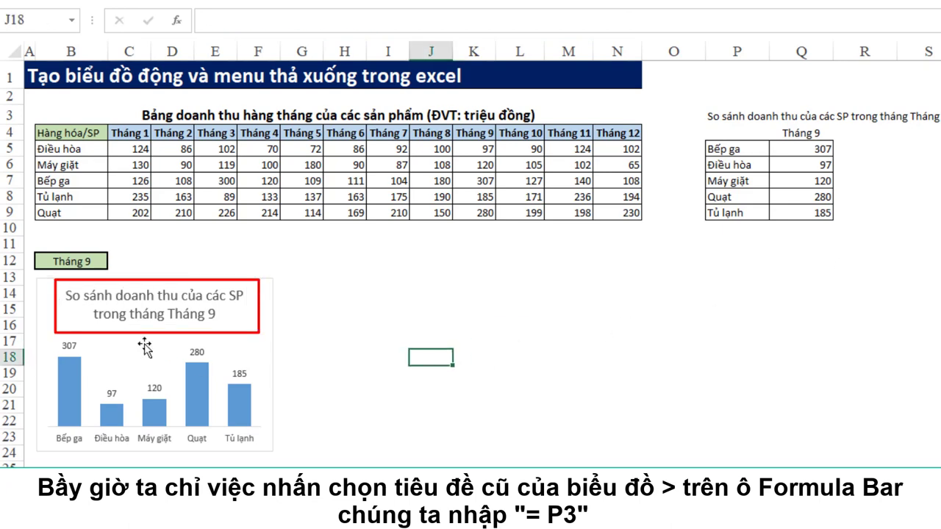
{"action": "left_click", "coordinate": [75, 294]}
{"action": "left_click", "coordinate": [658, 325]}
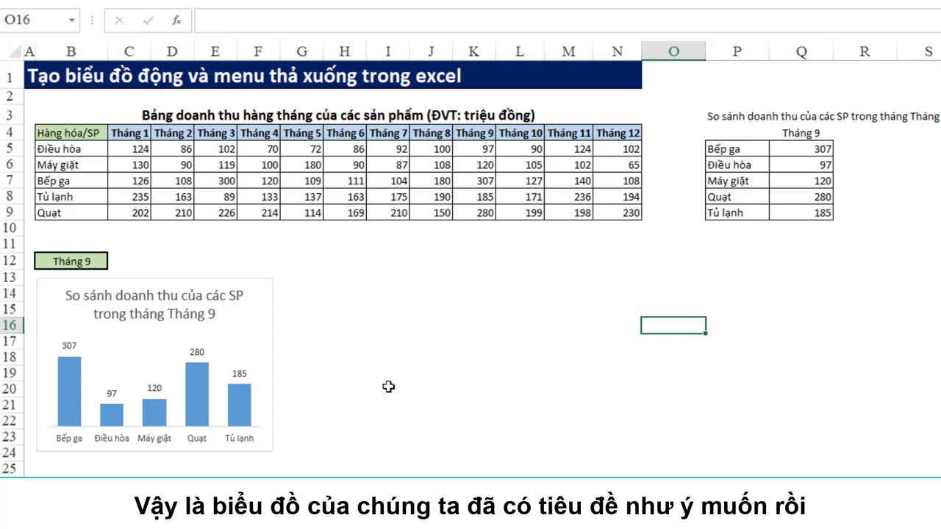
{"action": "key", "text": "Right"}
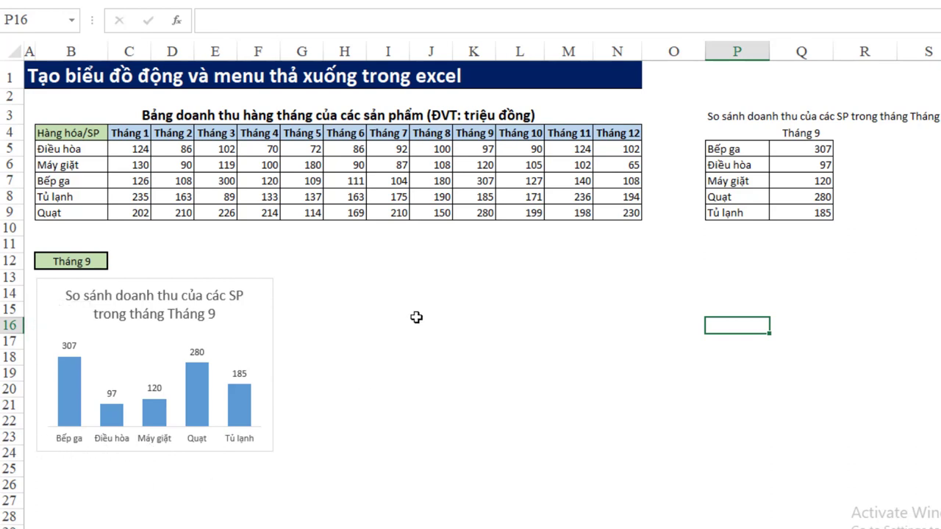
- Set the chart area's border to No line in Format Chart Area
{"action": "left_click", "coordinate": [271, 323]}
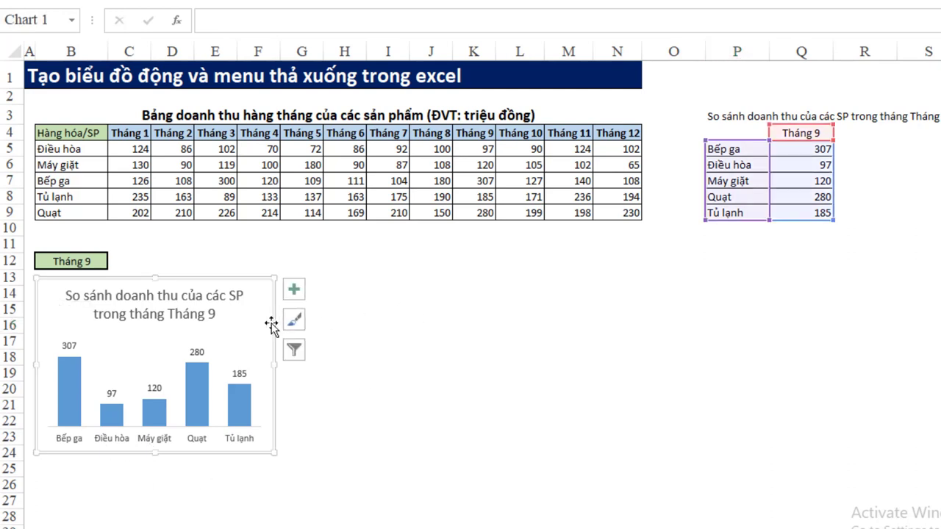
{"action": "double_click", "coordinate": [271, 323]}
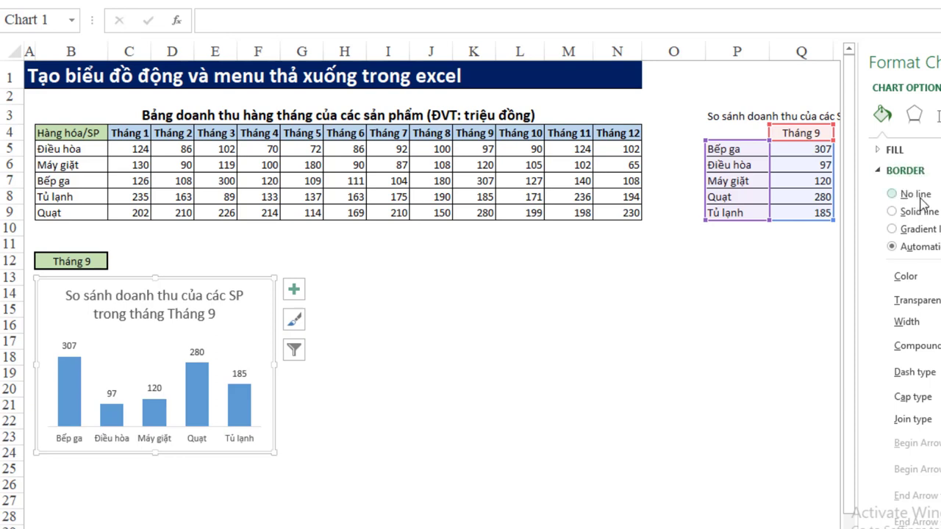
{"action": "left_click", "coordinate": [892, 194]}
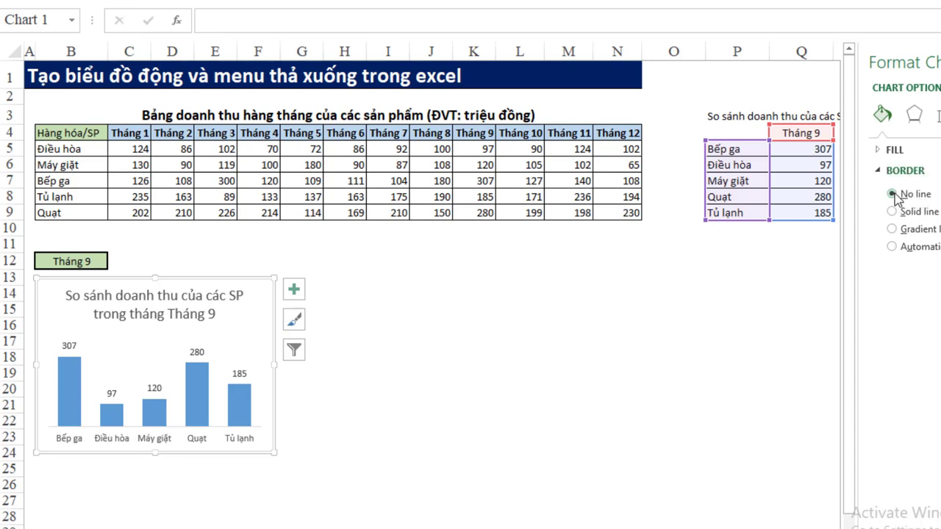
{"action": "left_click", "coordinate": [524, 325]}
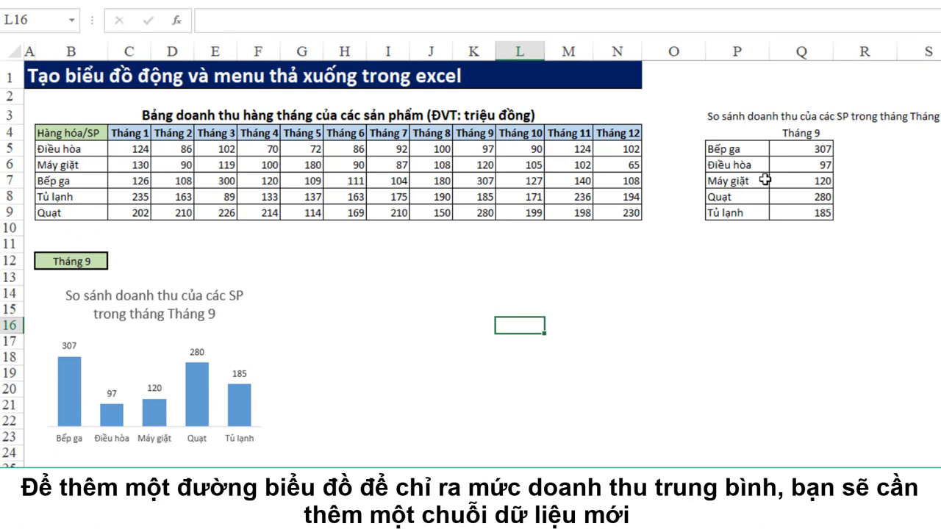
- Add an 'Average' header in R4 and enter =AVERAGE($Q$5:$Q$9) in R5, giving 198
{"action": "left_click", "coordinate": [858, 135]}
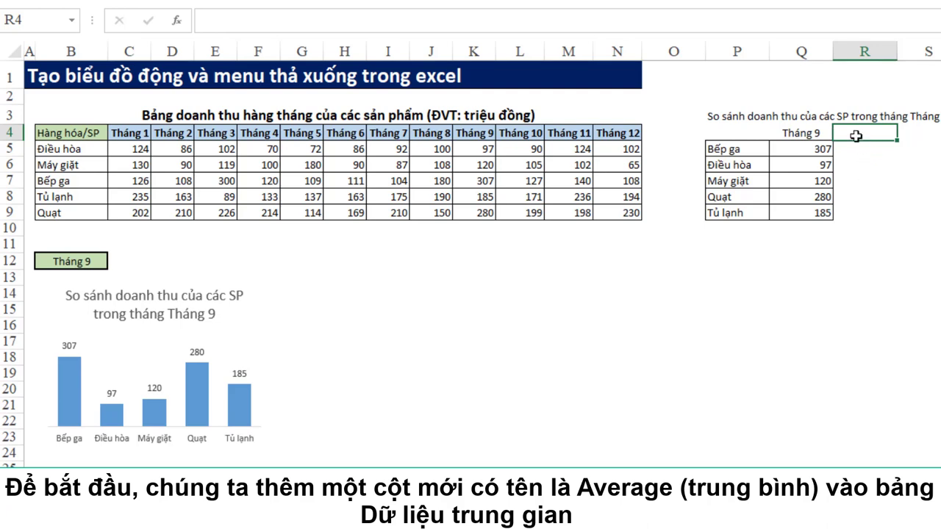
{"action": "type", "text": "Average"}
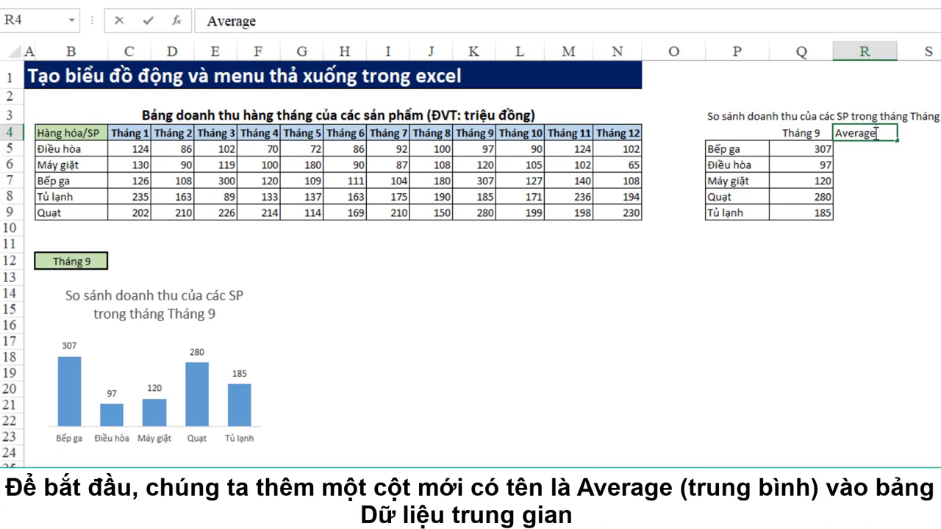
{"action": "left_click", "coordinate": [869, 153]}
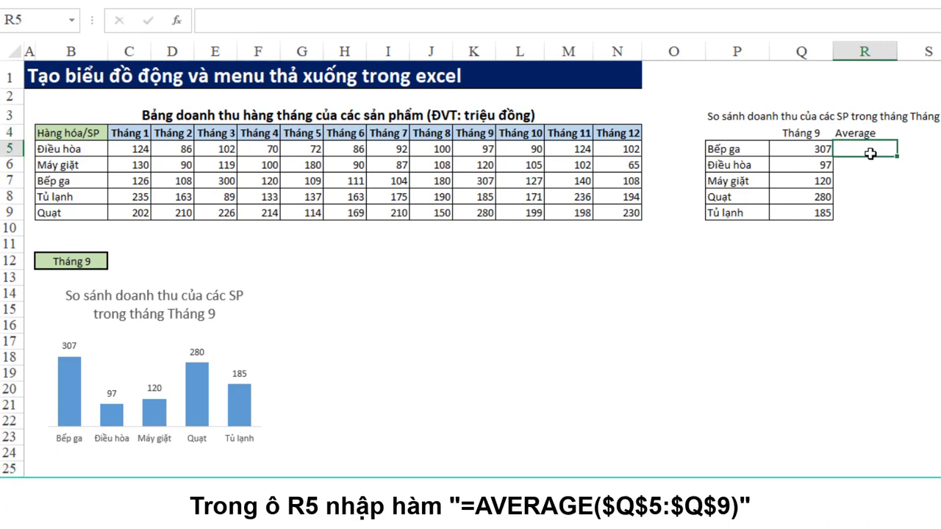
{"action": "type", "text": "="}
{"action": "type", "text": "ave"}
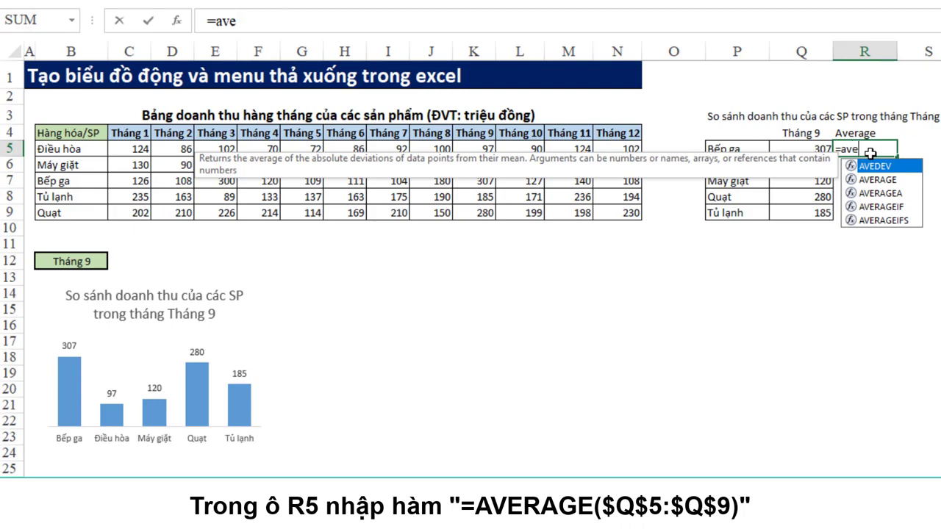
{"action": "type", "text": "rage"}
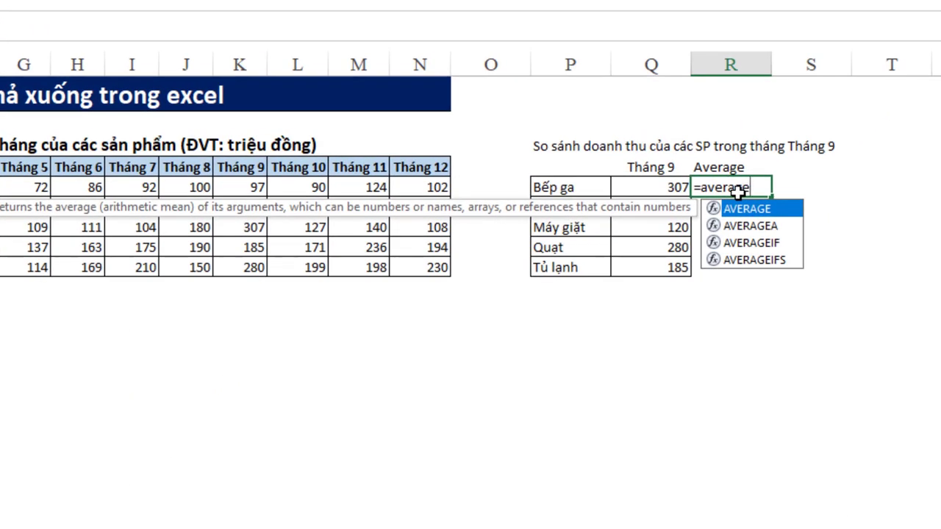
{"action": "type", "text": "("}
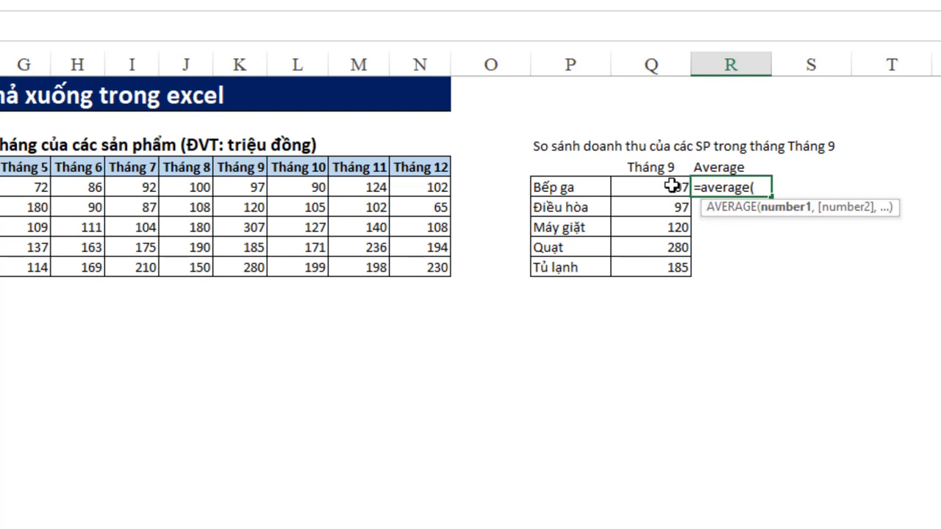
{"action": "mouse_move", "coordinate": [663, 189]}
{"action": "left_mouse_down"}
{"action": "mouse_move", "coordinate": [663, 235]}
{"action": "mouse_move", "coordinate": [677, 266]}
{"action": "left_mouse_up"}
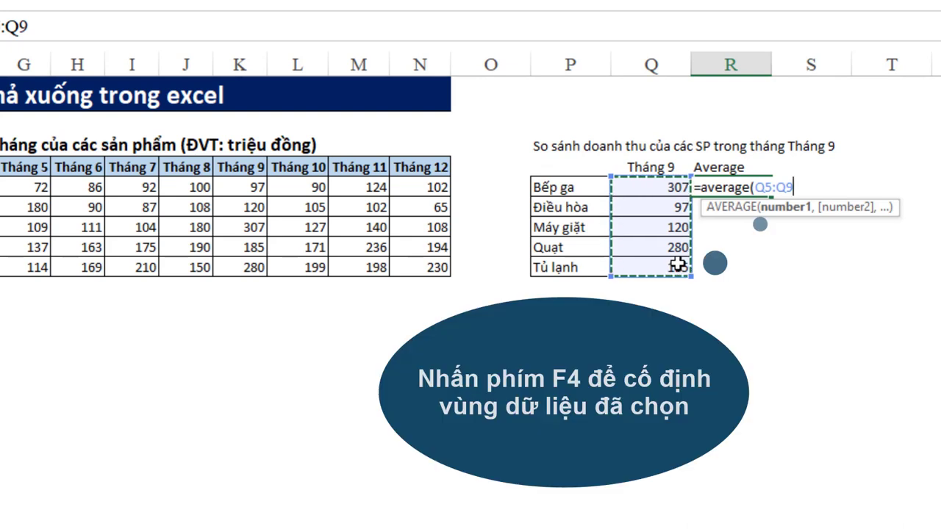
{"action": "key", "text": "F4"}
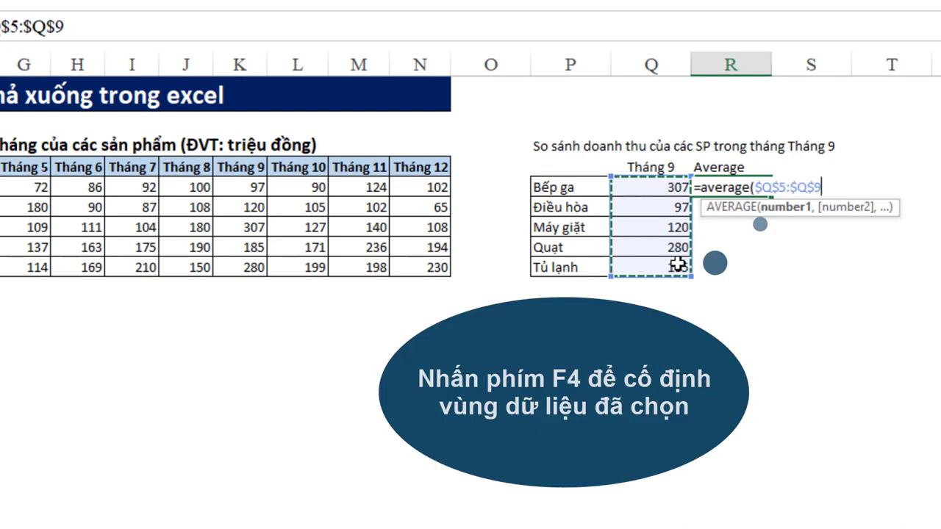
{"action": "type", "text": ")"}
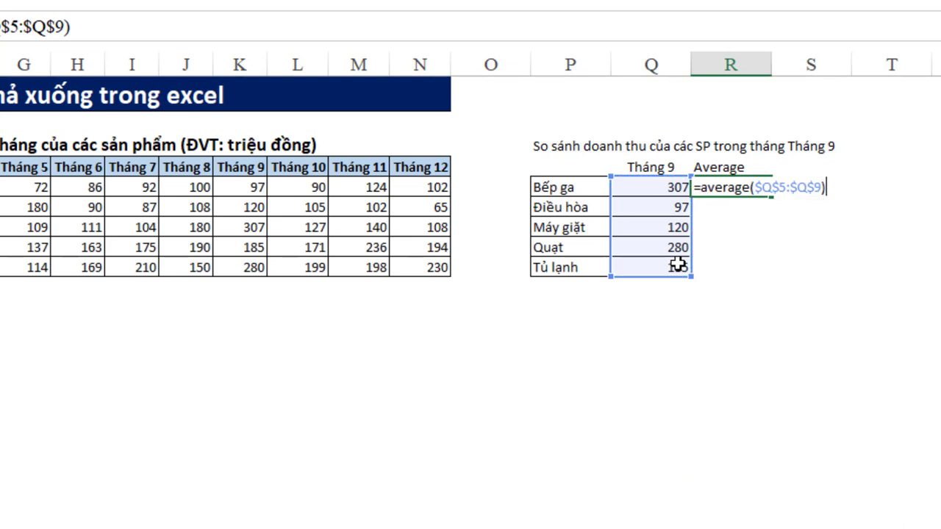
{"action": "key", "text": "Return"}
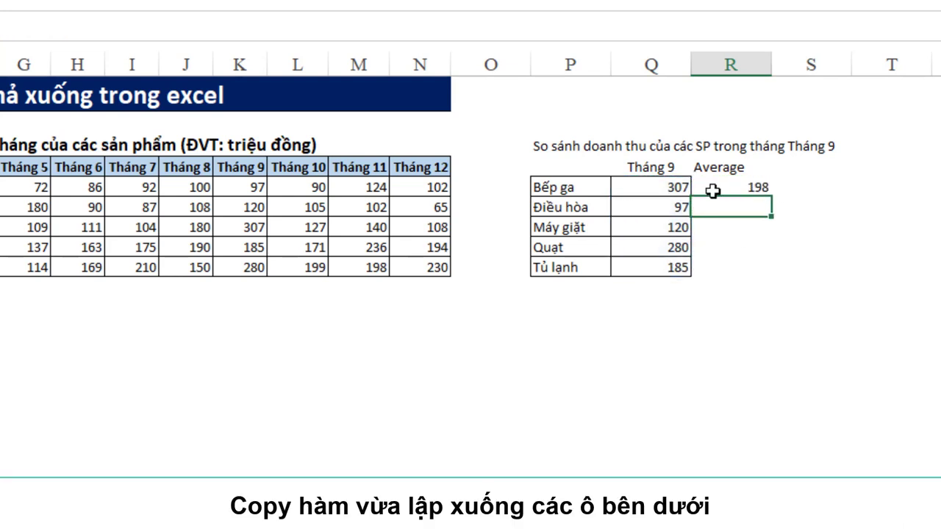
- Fill R5's average down to R9 and copy Q5:Q9's bordered formatting onto R5:R9
{"action": "left_click", "coordinate": [742, 189]}
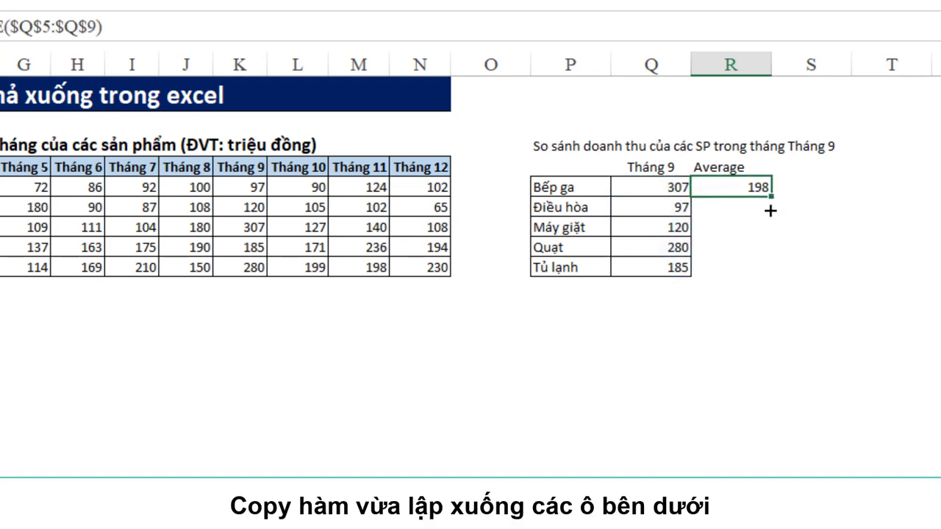
{"action": "left_click_drag", "start_coordinate": [770, 211], "coordinate": [770, 273]}
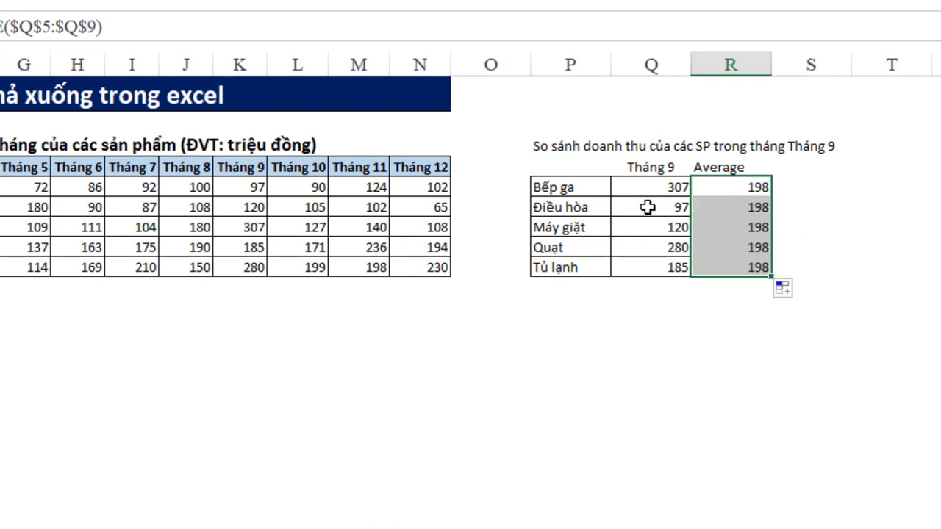
{"action": "left_click", "coordinate": [676, 185]}
{"action": "left_click_drag", "start_coordinate": [674, 184], "coordinate": [674, 266]}
{"action": "left_click", "coordinate": [671, 267]}
{"action": "double_click", "coordinate": [671, 266]}
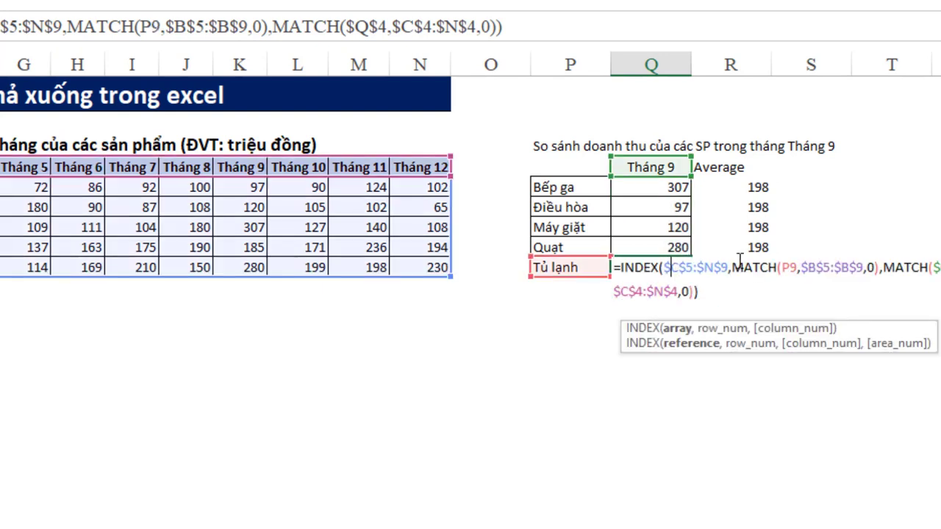
{"action": "key", "text": "Escape"}
{"action": "left_click_drag", "start_coordinate": [657, 190], "coordinate": [664, 268]}
{"action": "right_click", "coordinate": [664, 271]}
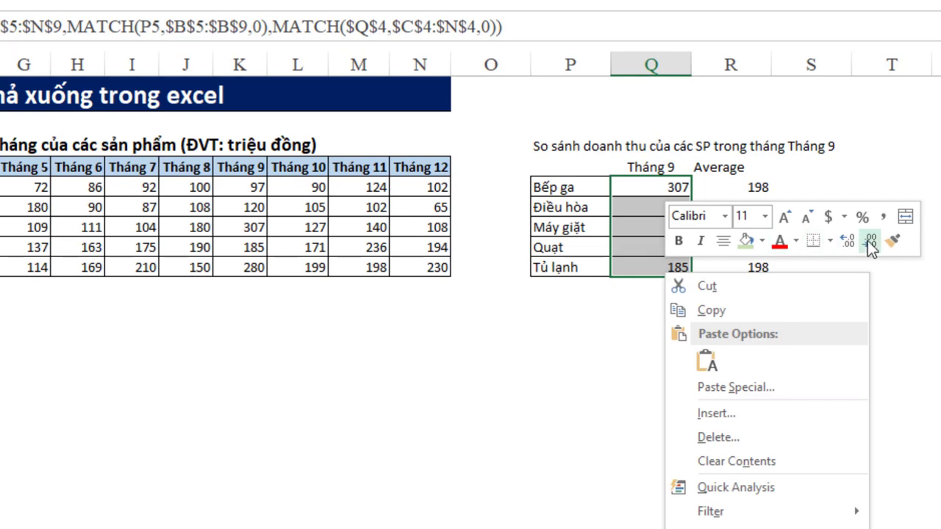
{"action": "left_click", "coordinate": [892, 239]}
{"action": "left_click_drag", "start_coordinate": [735, 190], "coordinate": [738, 270]}
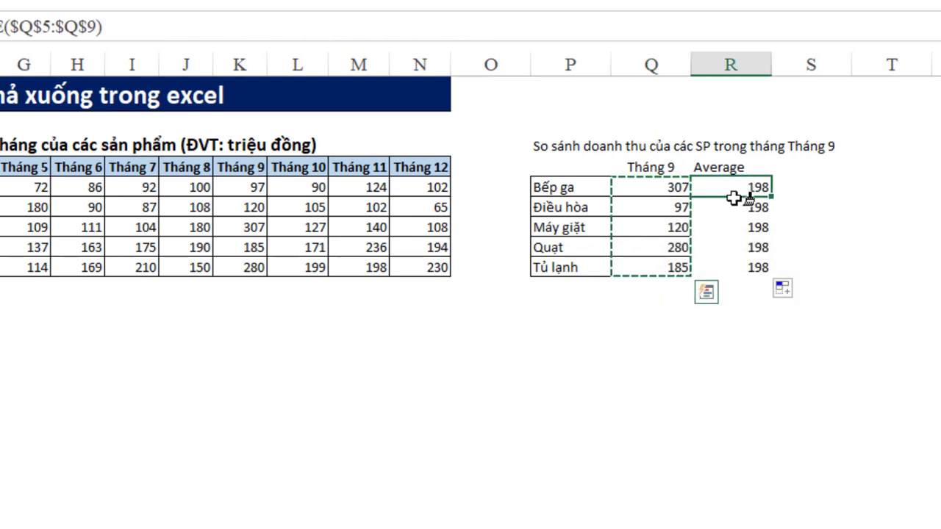
{"action": "left_click", "coordinate": [872, 267]}
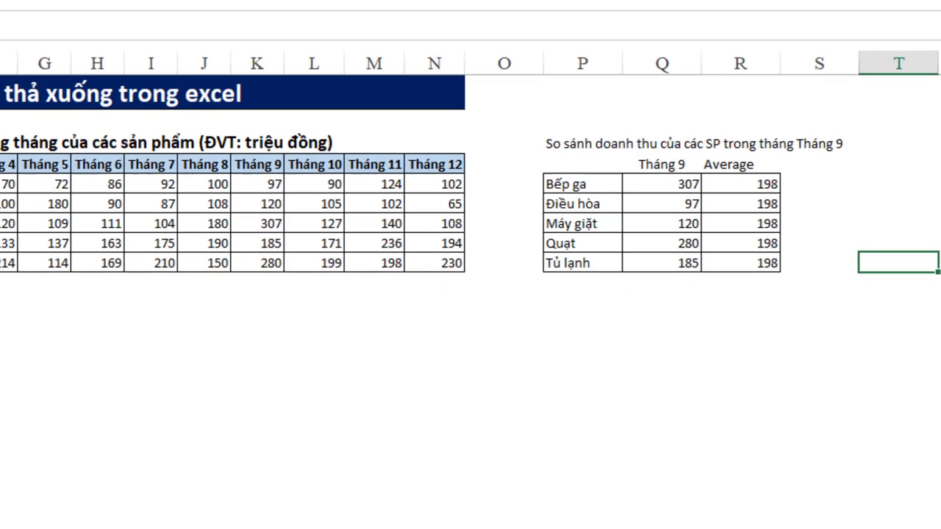
- Try Tháng 7 and Tháng 11 in the month dropdown, ending on Tháng 3 (average 167)
{"action": "left_click", "coordinate": [97, 263]}
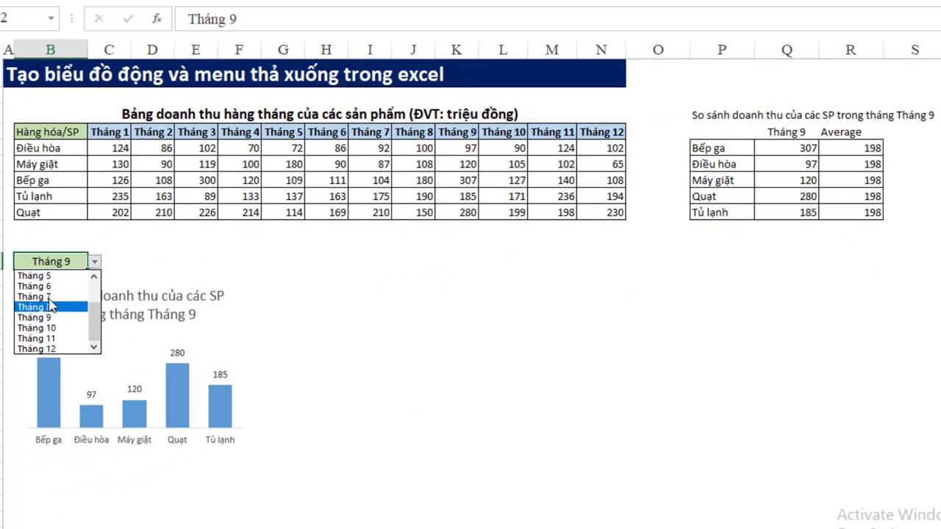
{"action": "left_click", "coordinate": [50, 298]}
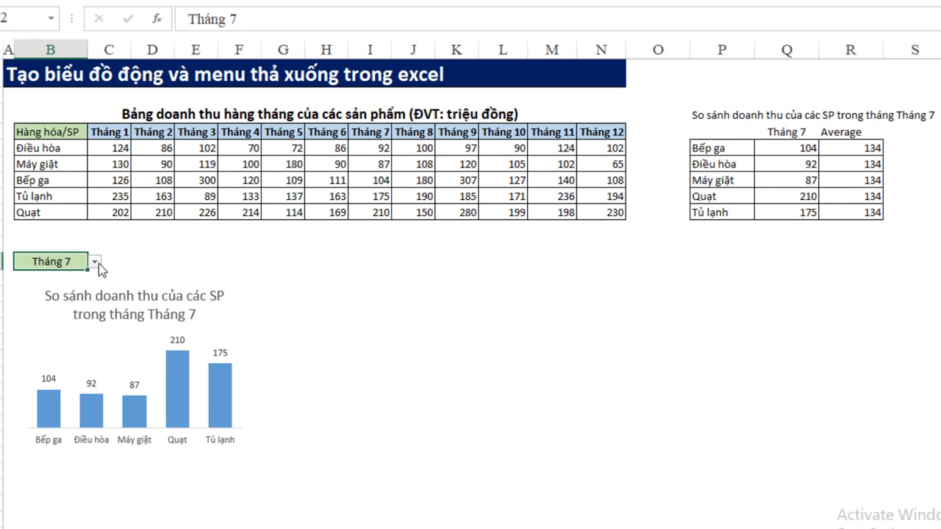
{"action": "left_click", "coordinate": [95, 262]}
{"action": "scroll", "coordinate": [61, 298], "scroll_direction": "down", "scroll_amount": 1}
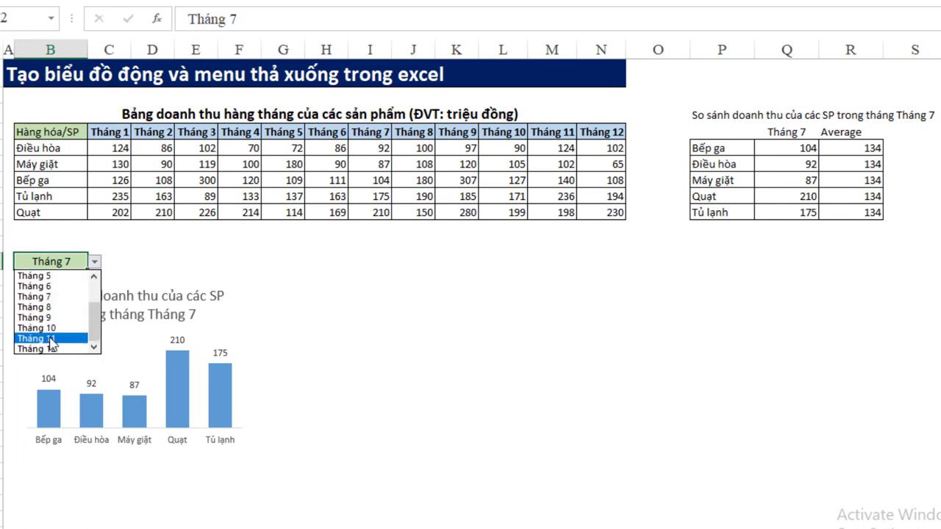
{"action": "left_click", "coordinate": [51, 339]}
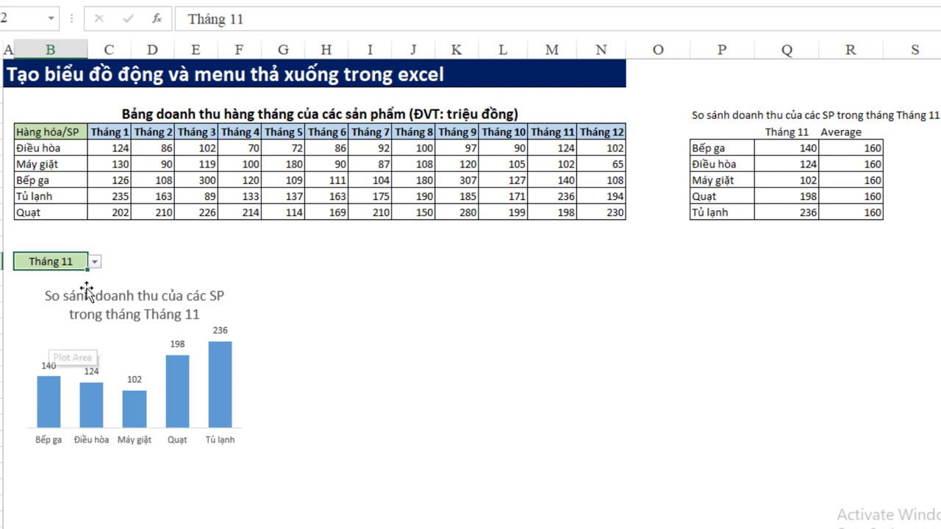
{"action": "left_click", "coordinate": [95, 263]}
{"action": "left_click_drag", "start_coordinate": [94, 324], "coordinate": [96, 307]}
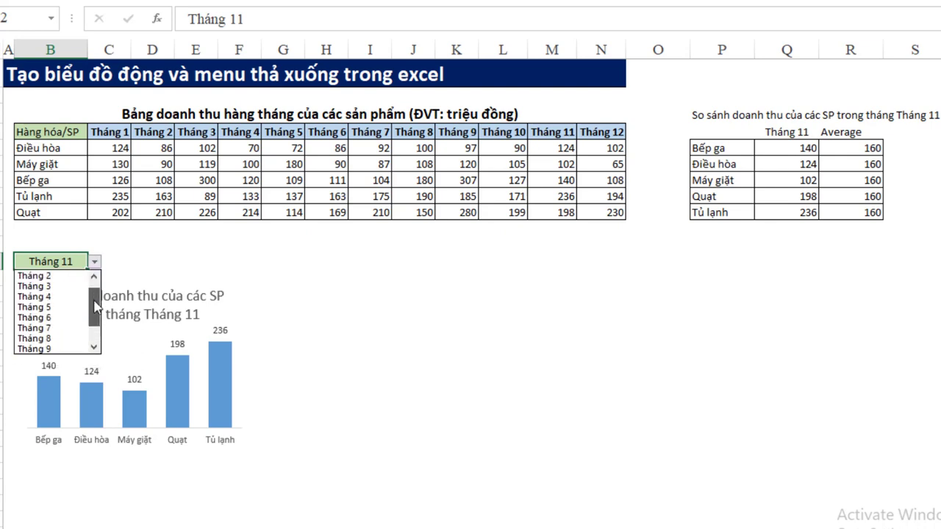
{"action": "left_click", "coordinate": [63, 286]}
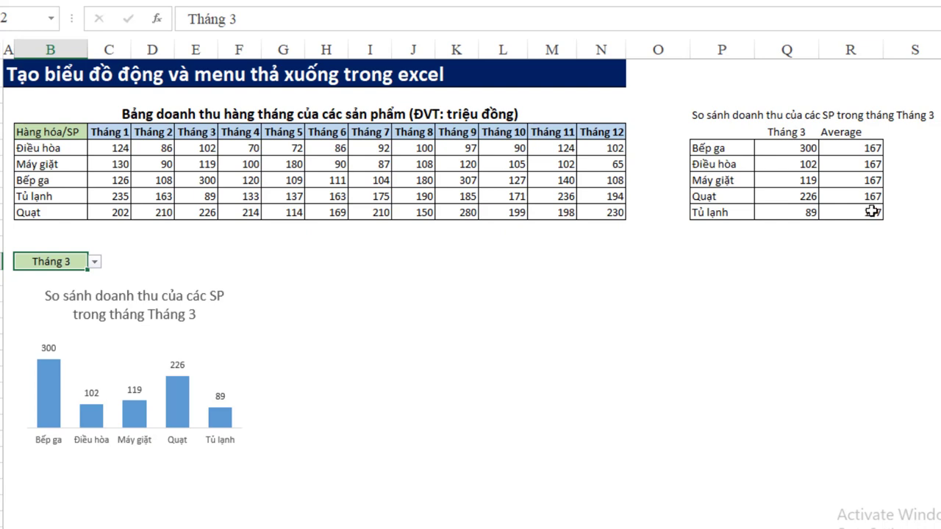
- Extend the chart's source range to include the Average column, adding orange bars of 167
{"action": "left_click", "coordinate": [791, 149]}
{"action": "left_click", "coordinate": [721, 261]}
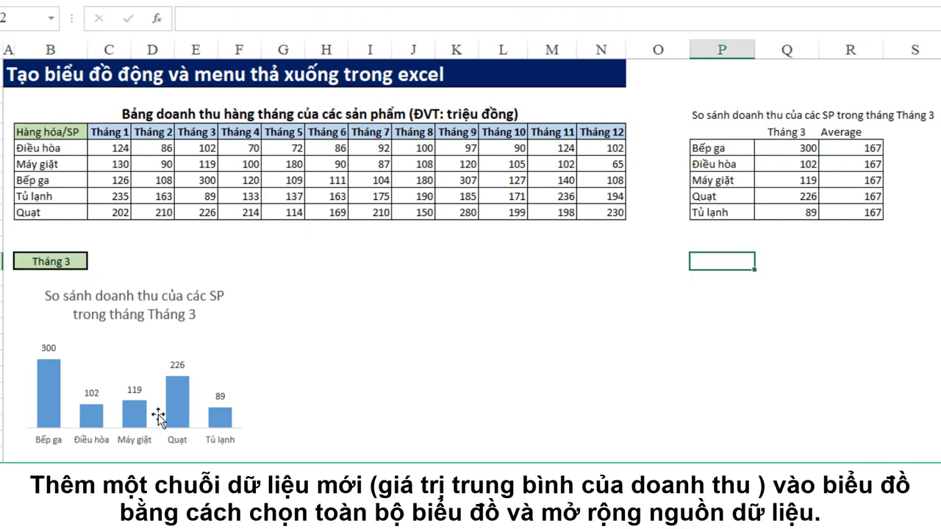
{"action": "left_click", "coordinate": [61, 390]}
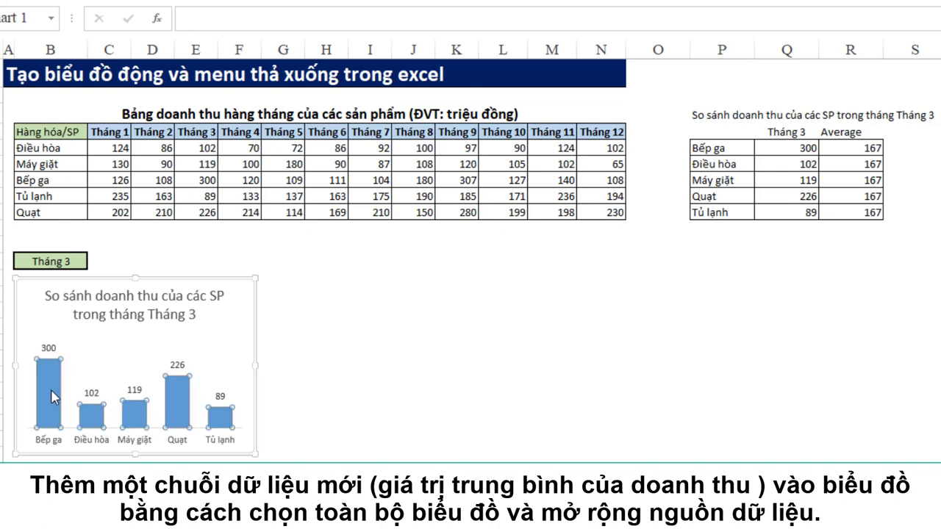
{"action": "left_click", "coordinate": [112, 315]}
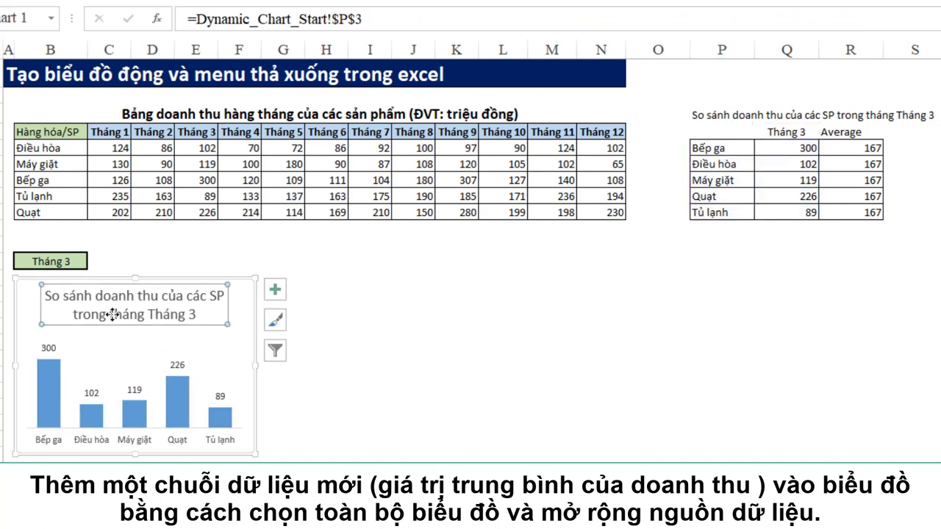
{"action": "key", "text": "Escape"}
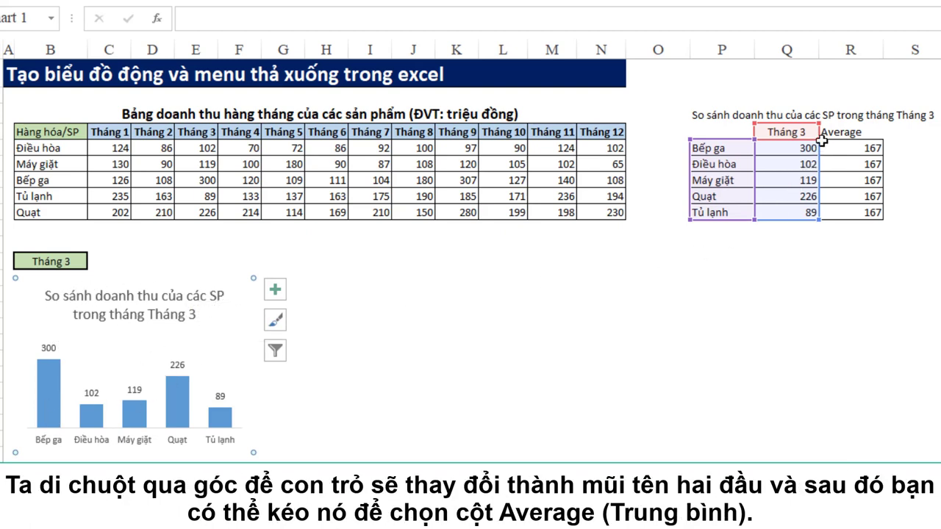
{"action": "left_click_drag", "start_coordinate": [820, 140], "coordinate": [867, 134]}
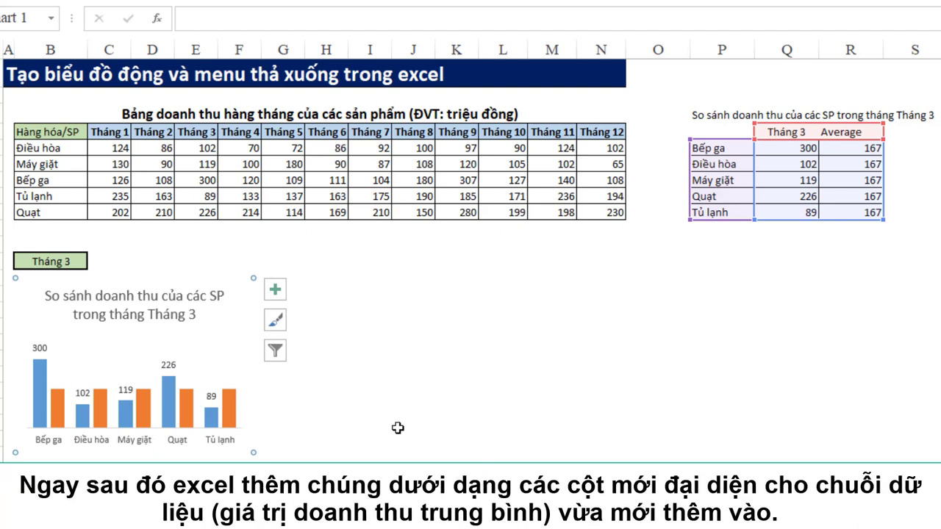
{"action": "left_click", "coordinate": [398, 428]}
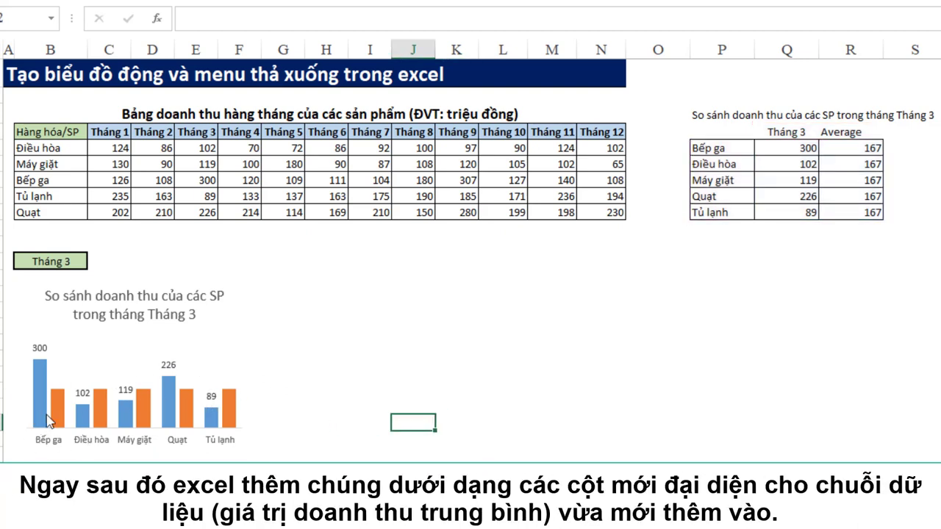
- Change the Average series' chart type to Line, making a combo chart
{"action": "left_click", "coordinate": [228, 417]}
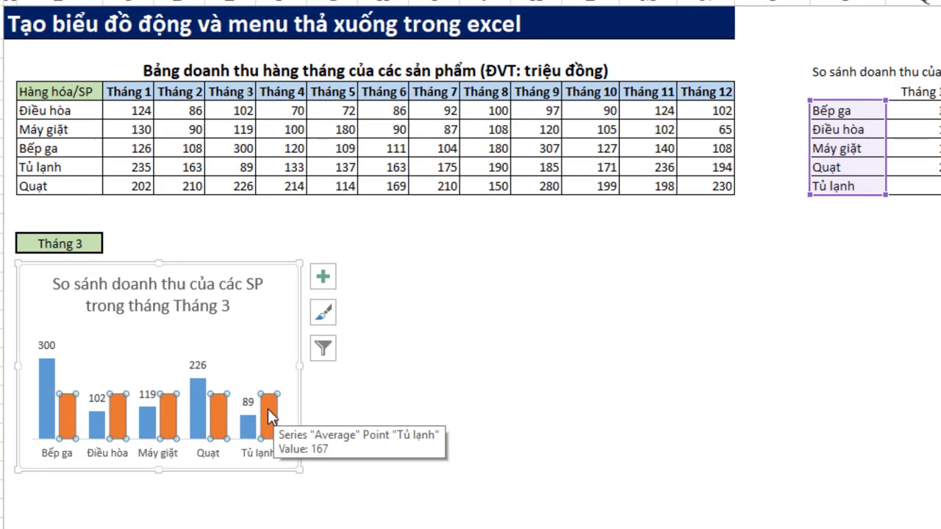
{"action": "right_click", "coordinate": [261, 413]}
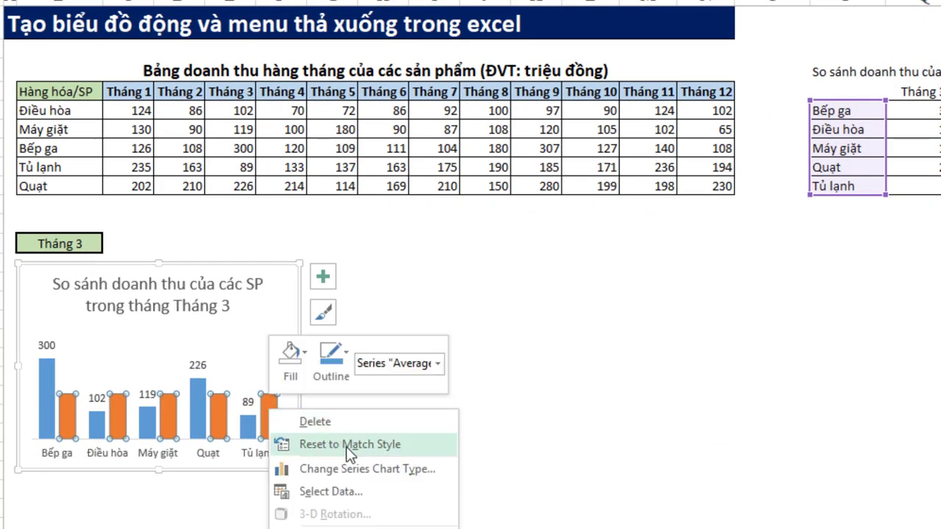
{"action": "key", "text": "Escape"}
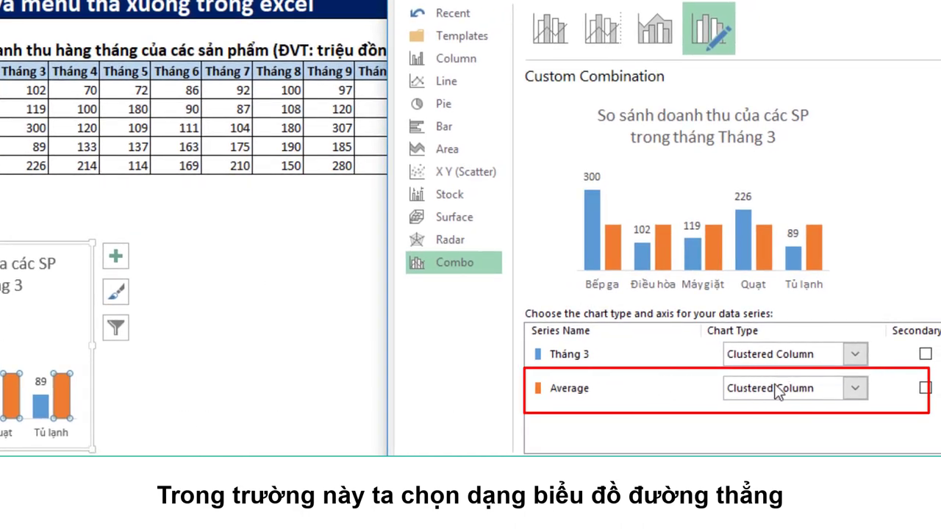
{"action": "left_click", "coordinate": [856, 389]}
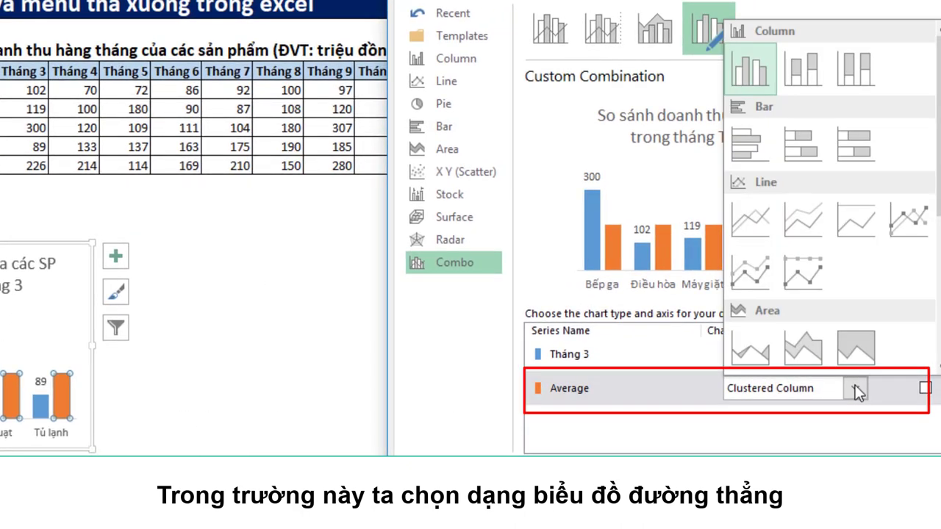
{"action": "left_click", "coordinate": [757, 224]}
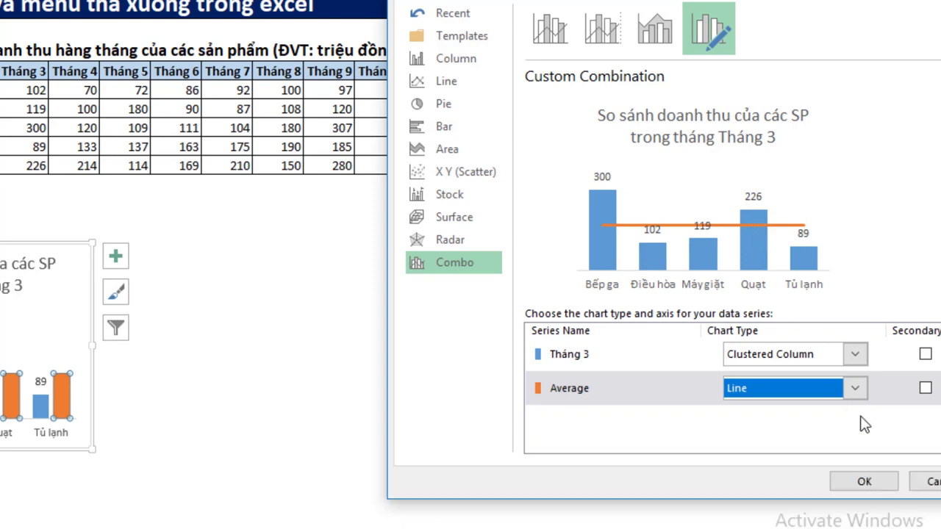
{"action": "key", "text": "Return"}
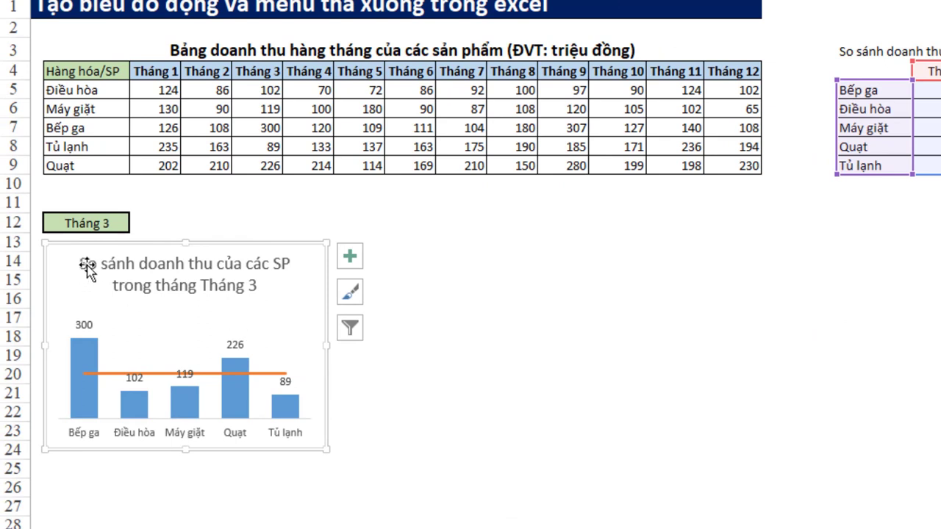
- Try Tháng 10, Tháng 12 and Tháng 6 in the month dropdown, ending on Tháng 11
{"action": "left_click", "coordinate": [114, 223]}
{"action": "left_click", "coordinate": [137, 223]}
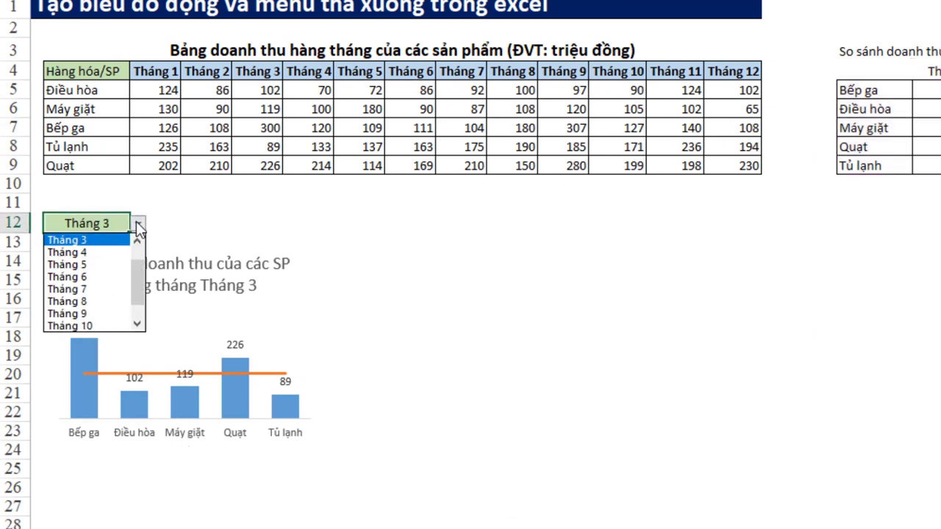
{"action": "left_click", "coordinate": [96, 325]}
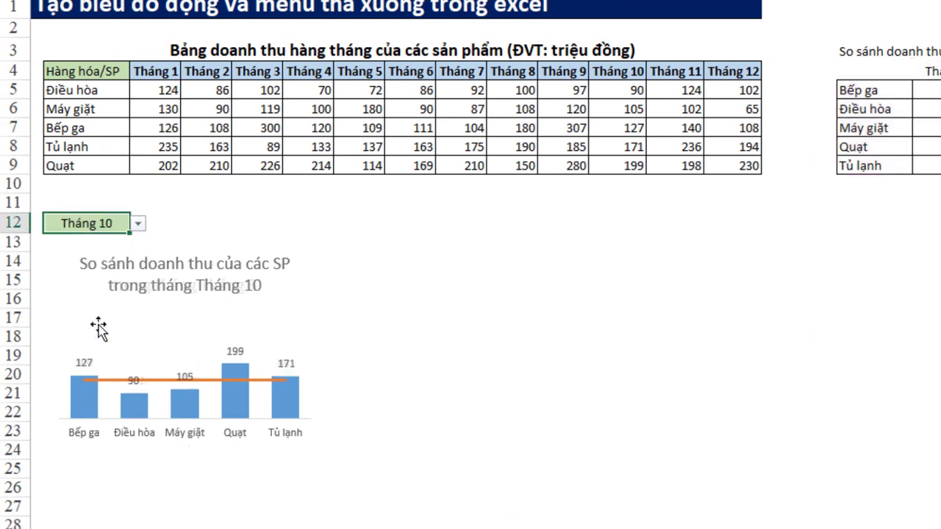
{"action": "left_click", "coordinate": [138, 224]}
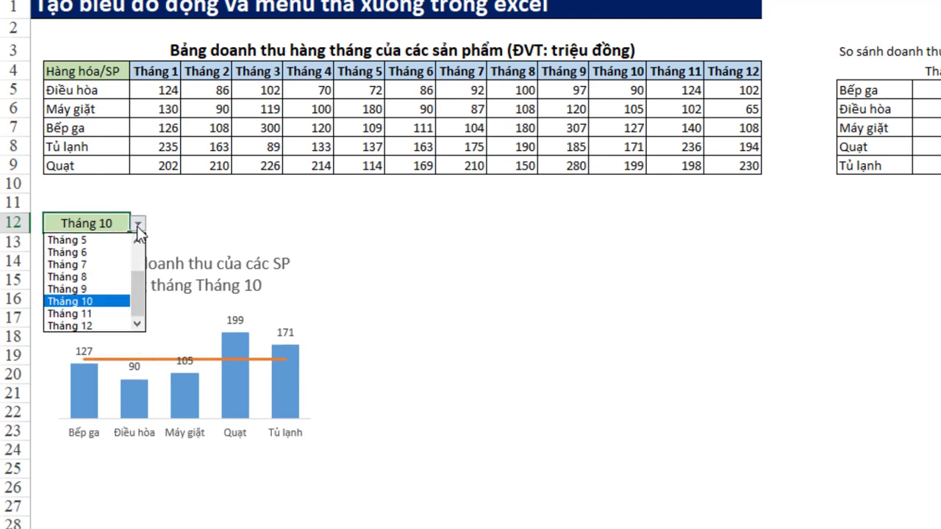
{"action": "left_click", "coordinate": [88, 325]}
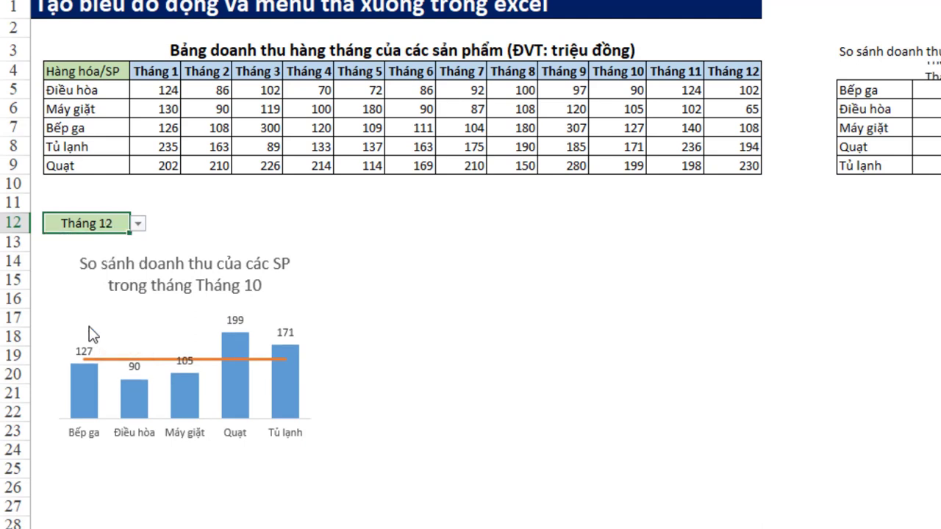
{"action": "left_click", "coordinate": [137, 224]}
{"action": "left_click_drag", "start_coordinate": [130, 292], "coordinate": [132, 273]}
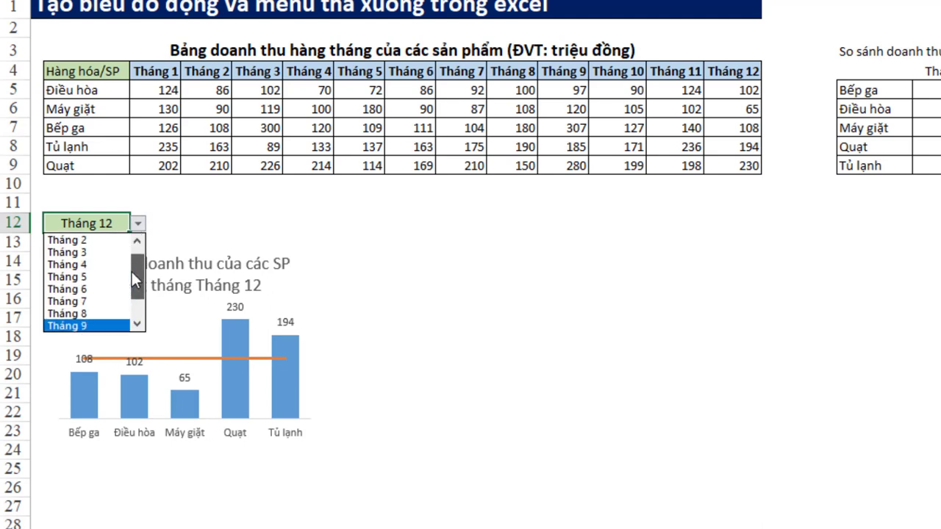
{"action": "left_click", "coordinate": [89, 288]}
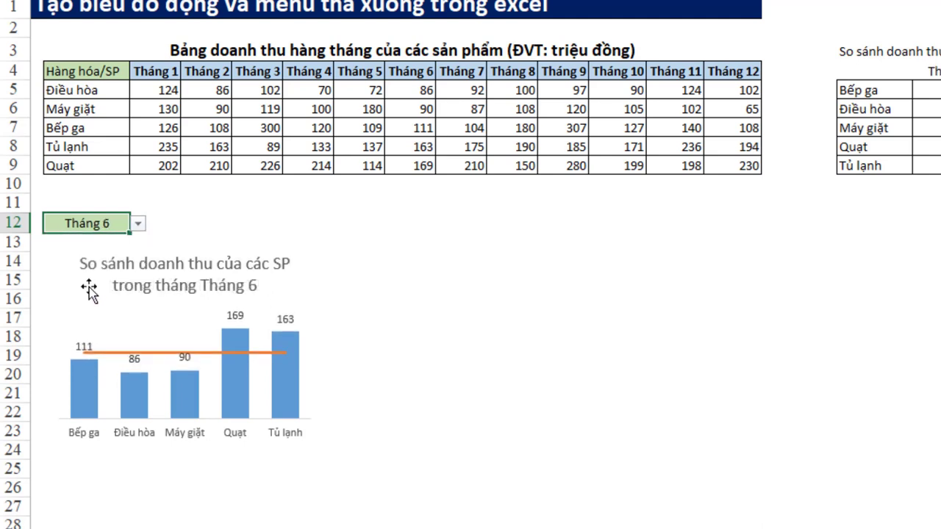
{"action": "left_click", "coordinate": [137, 226]}
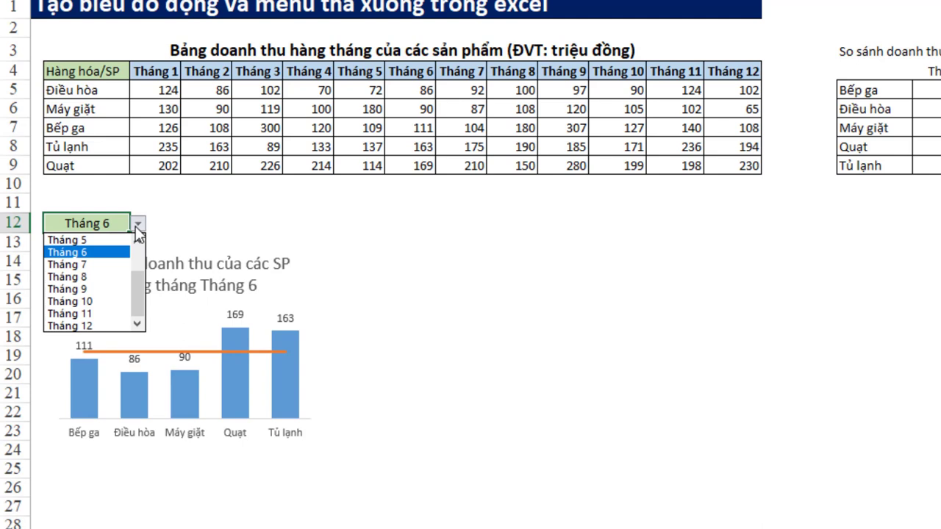
{"action": "left_click", "coordinate": [89, 313]}
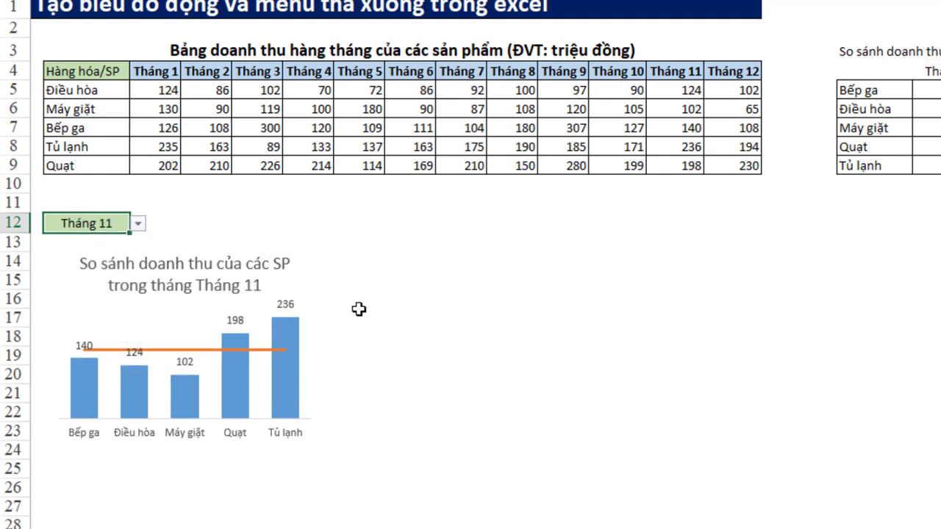
{"action": "left_click", "coordinate": [562, 374]}
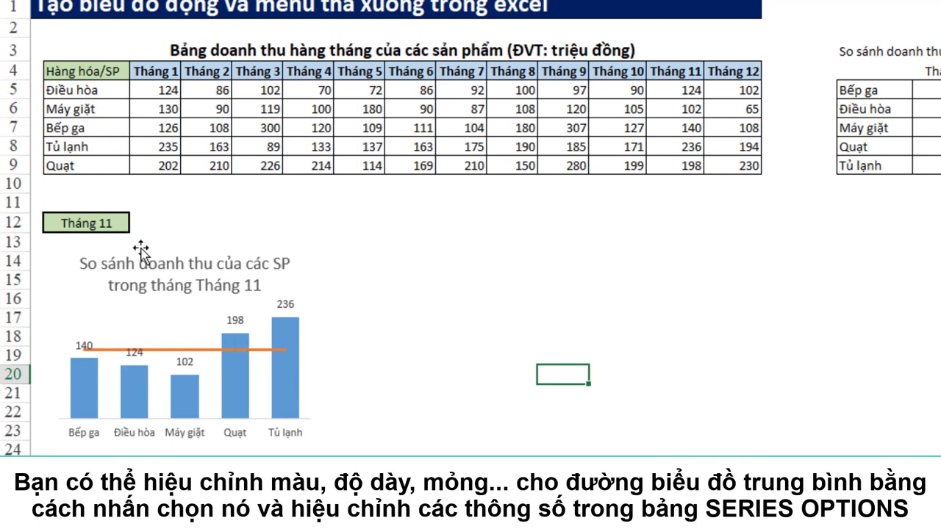
- Select the whole orange average line and open its Format Data Series settings
{"action": "left_click", "coordinate": [196, 349]}
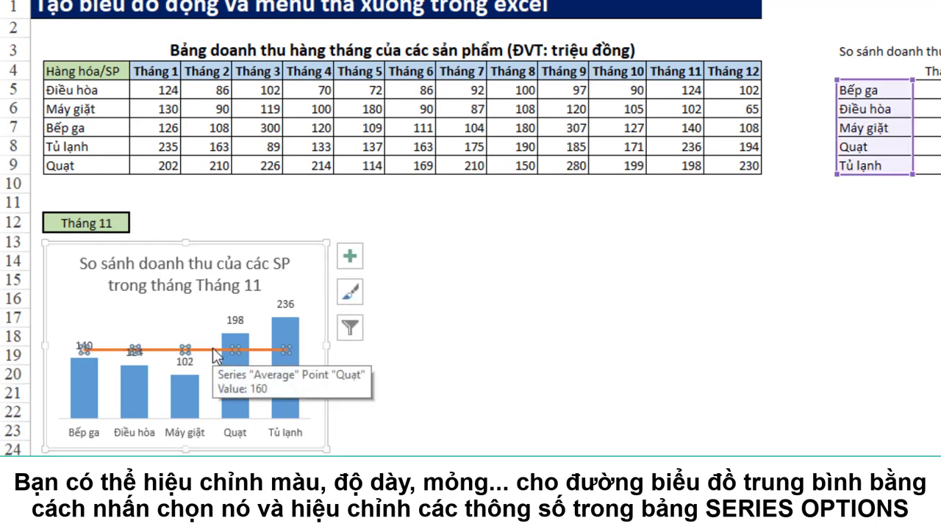
{"action": "left_click", "coordinate": [213, 348]}
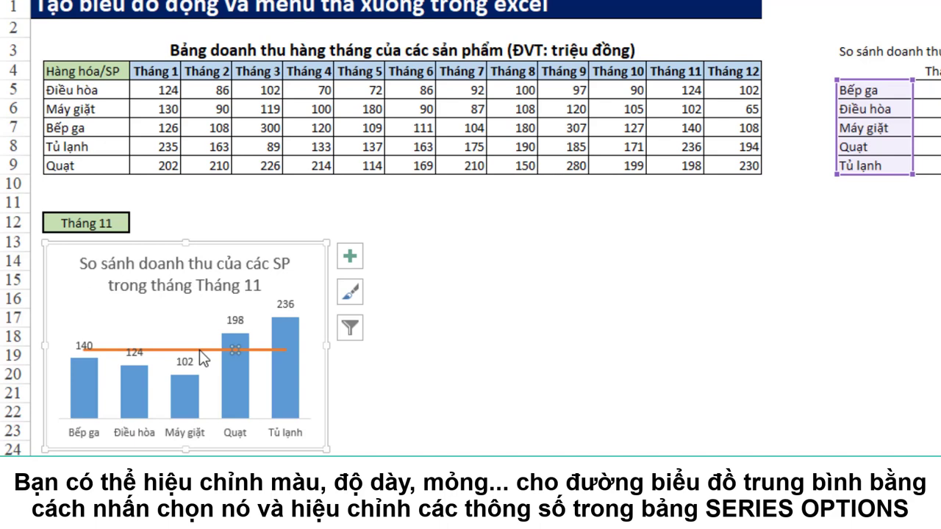
{"action": "left_click", "coordinate": [170, 350]}
{"action": "left_click", "coordinate": [276, 348]}
{"action": "left_click", "coordinate": [450, 374]}
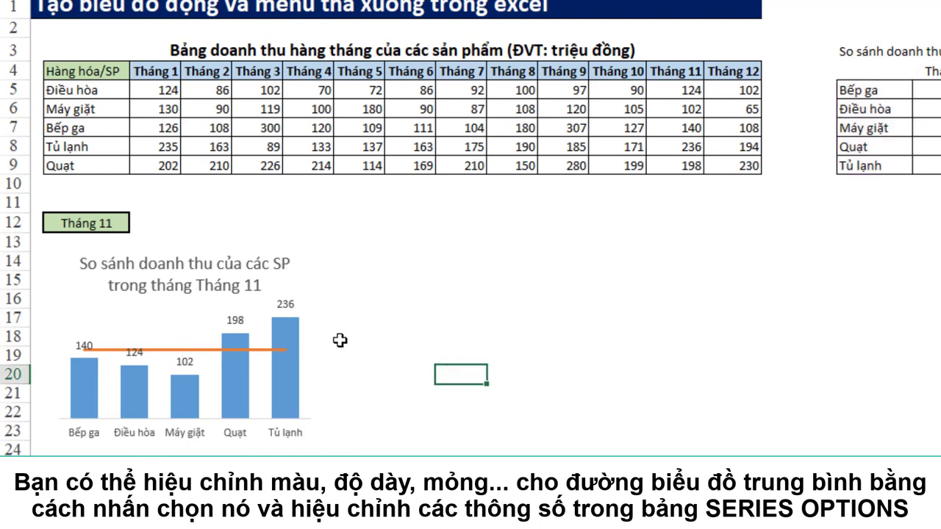
{"action": "left_click", "coordinate": [266, 350]}
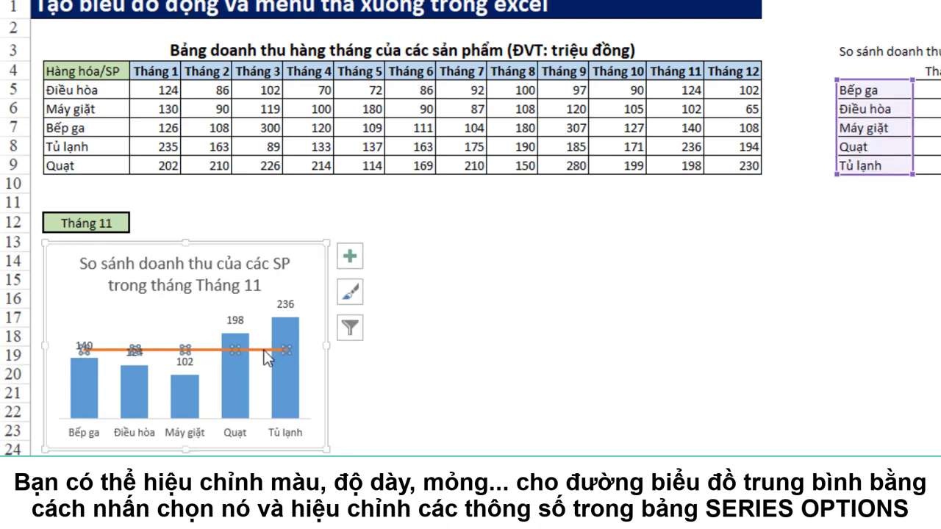
{"action": "double_click", "coordinate": [266, 350]}
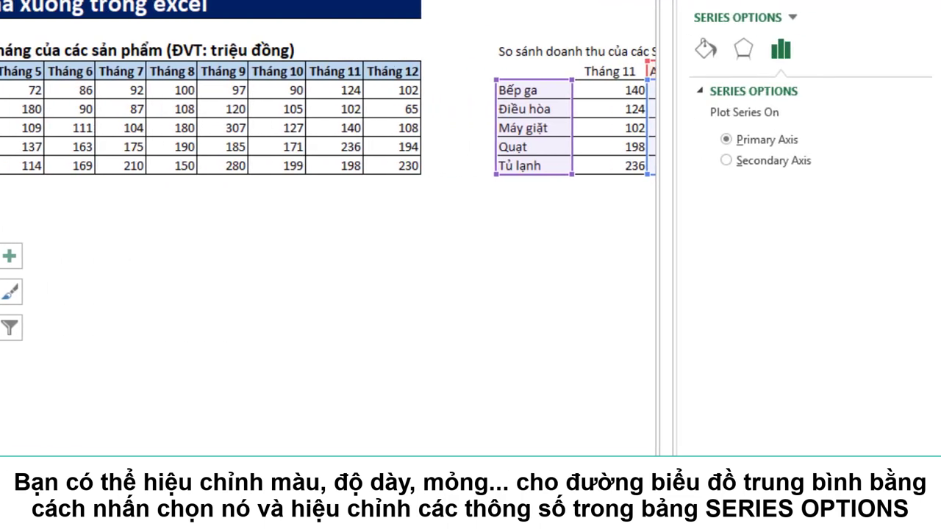
- Change the average line to a solid line and thin its width to 1.25 pt
{"action": "left_click", "coordinate": [706, 49]}
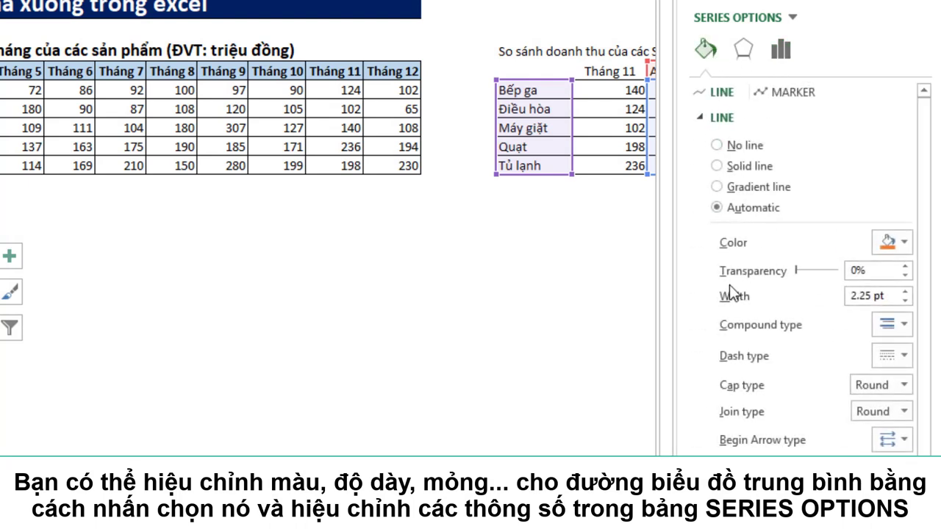
{"action": "left_click", "coordinate": [904, 302]}
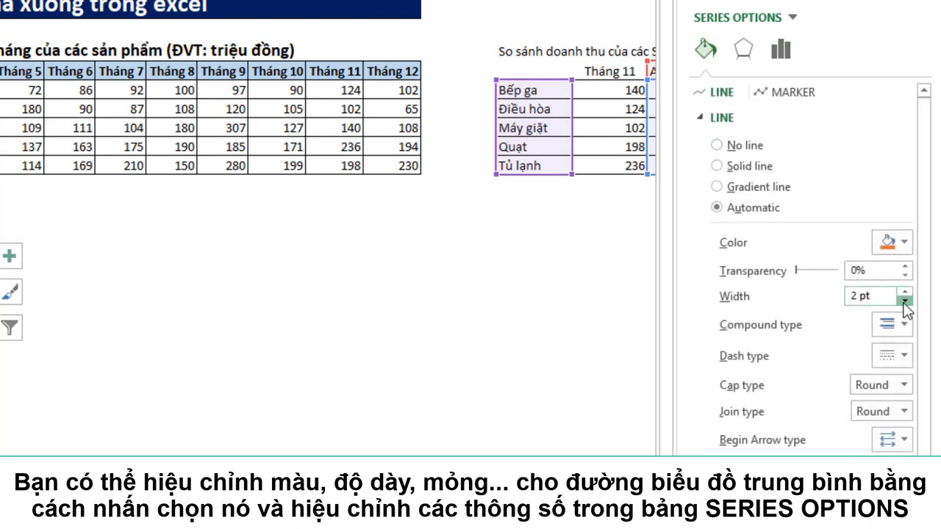
{"action": "left_click", "coordinate": [904, 302]}
{"action": "left_click", "coordinate": [905, 302]}
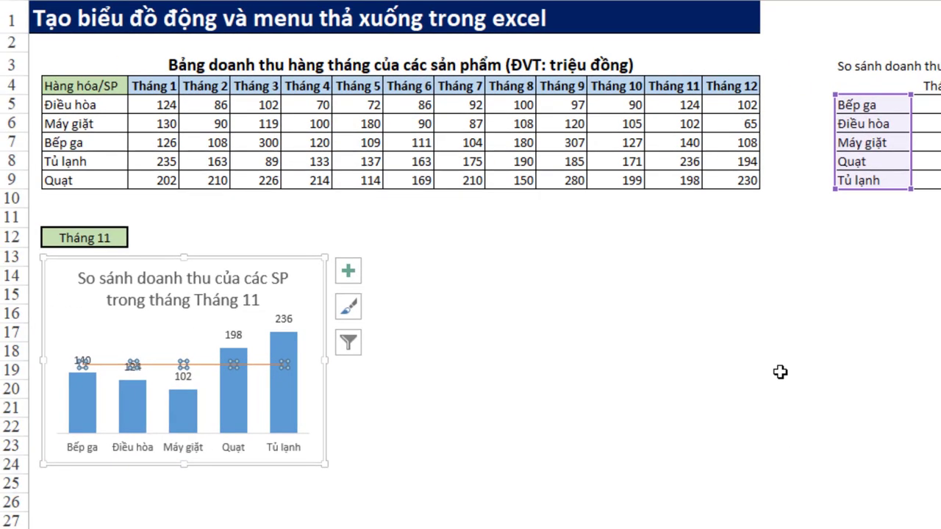
{"action": "left_click", "coordinate": [780, 372]}
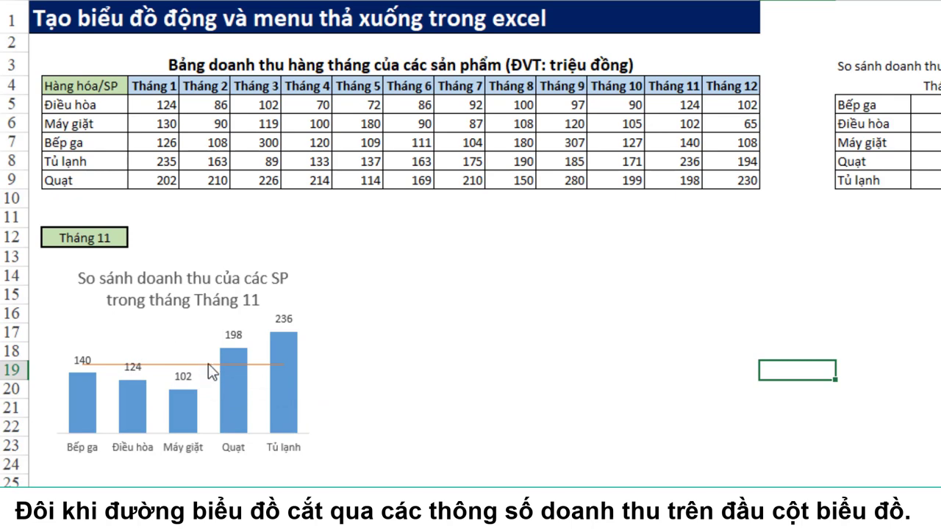
- Select all the chart's data labels and give them a solid fill
{"action": "left_click", "coordinate": [208, 363]}
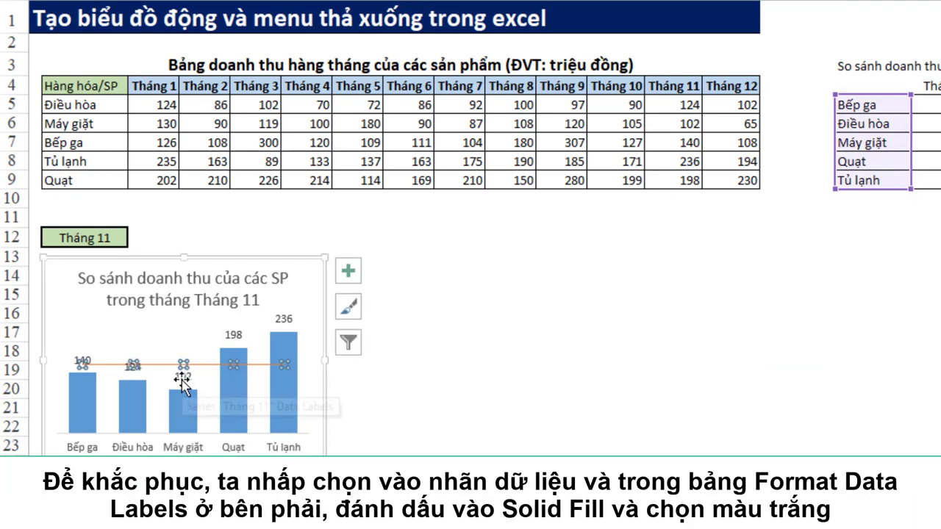
{"action": "left_click", "coordinate": [133, 368]}
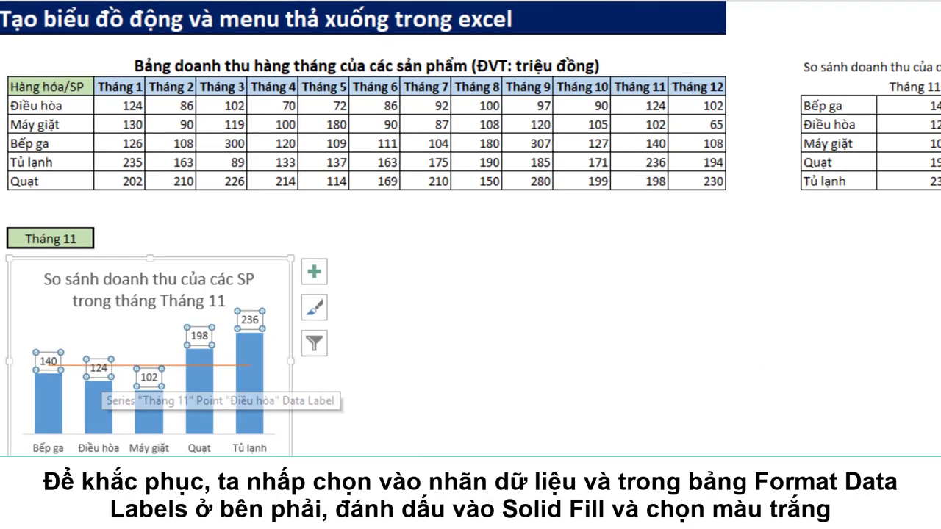
{"action": "left_click", "coordinate": [732, 73]}
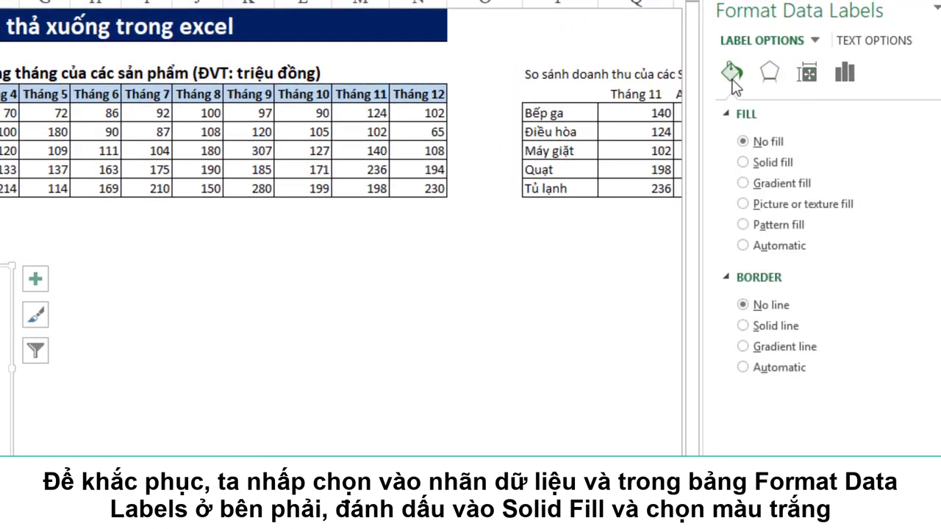
{"action": "left_click", "coordinate": [743, 162]}
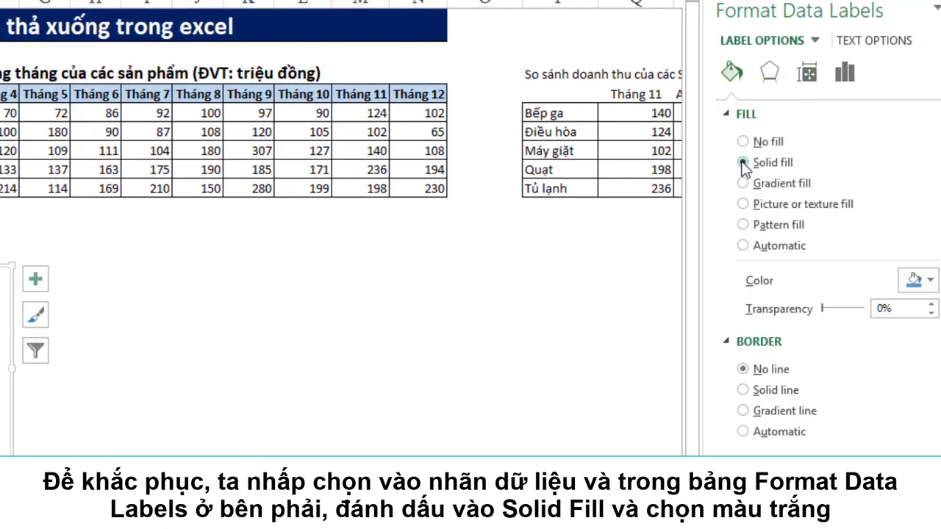
{"action": "left_click", "coordinate": [199, 358]}
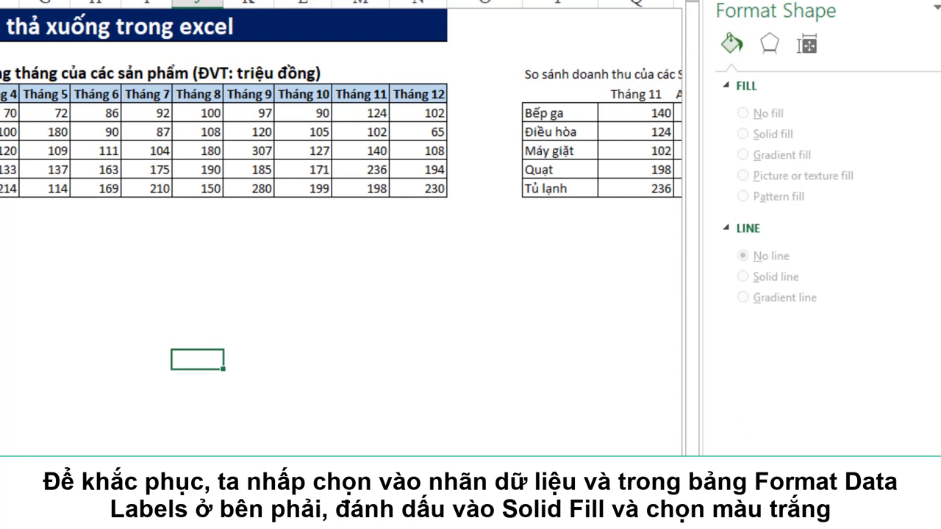
- Set the data labels' solid fill colour to White
{"action": "left_click", "coordinate": [3, 406]}
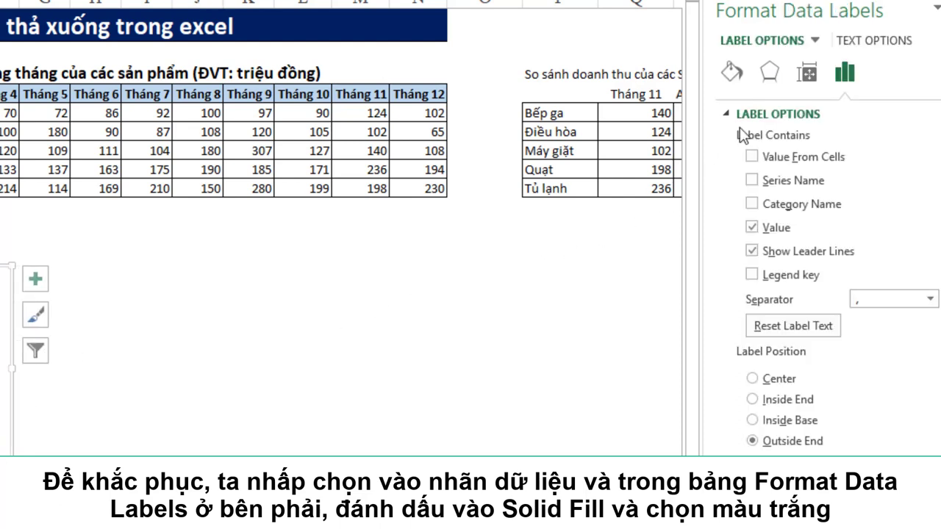
{"action": "left_click", "coordinate": [732, 72]}
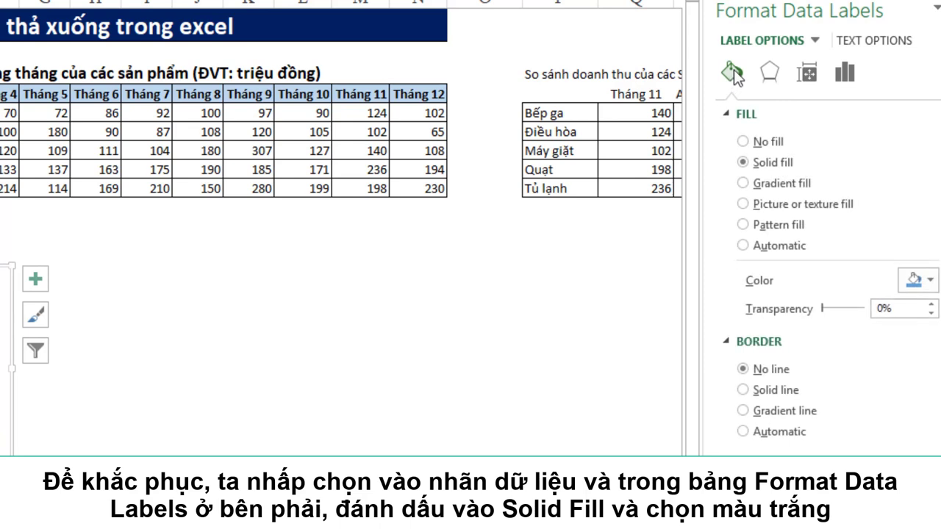
{"action": "left_click", "coordinate": [930, 280]}
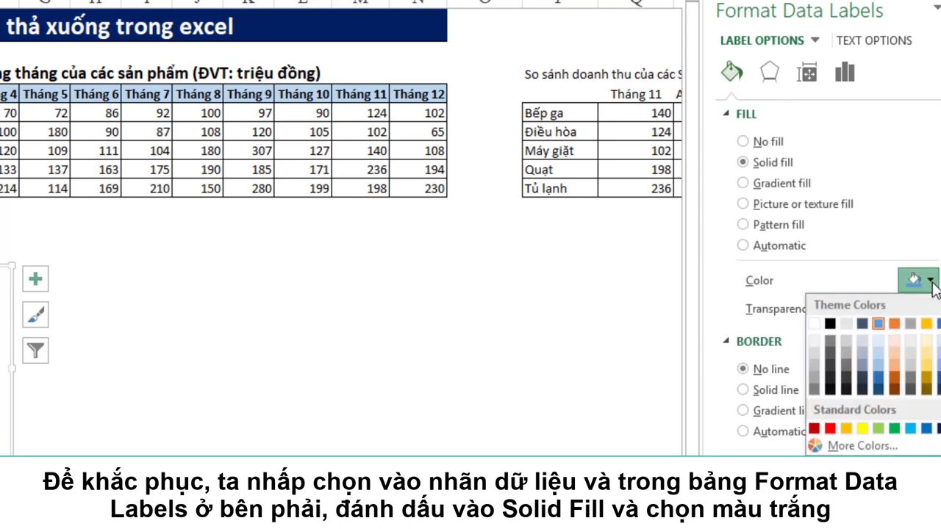
{"action": "left_click", "coordinate": [814, 328]}
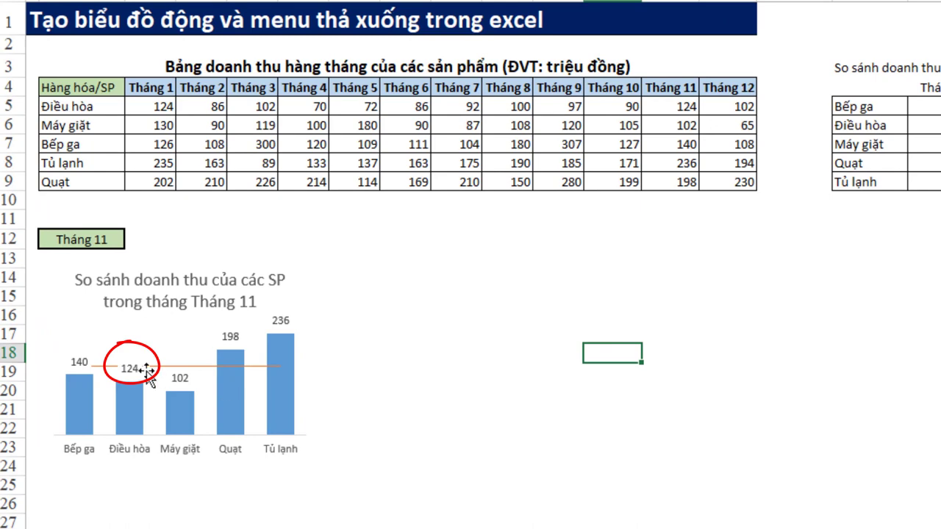
{"action": "left_click", "coordinate": [110, 241]}
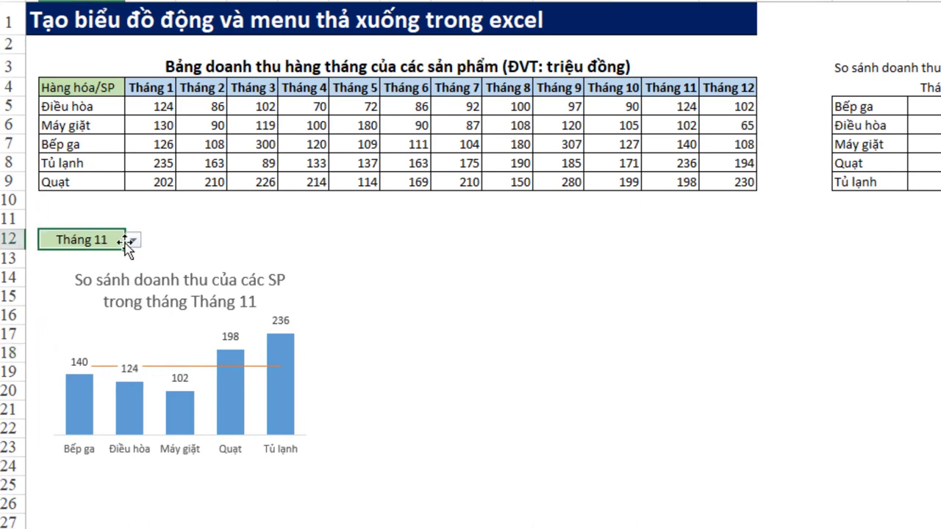
{"action": "left_click", "coordinate": [132, 240]}
{"action": "left_click", "coordinate": [59, 340]}
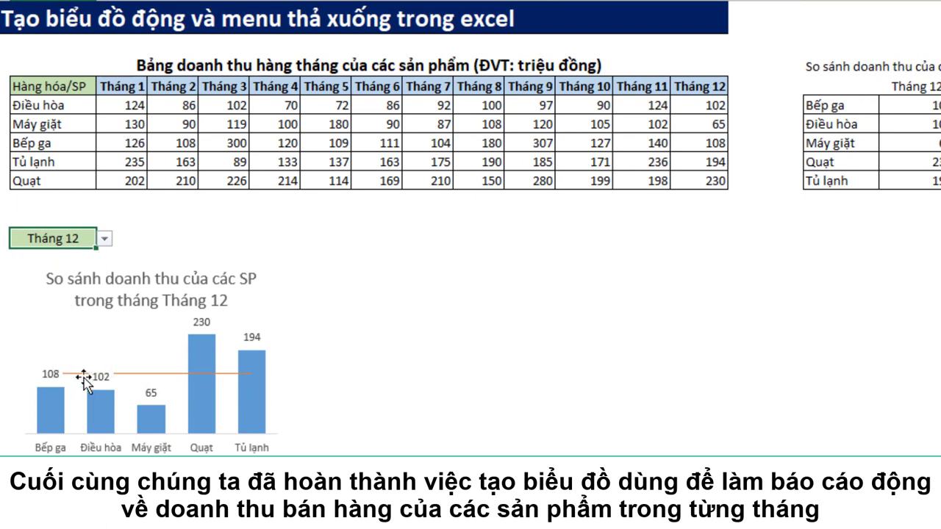
{"action": "left_click", "coordinate": [104, 240]}
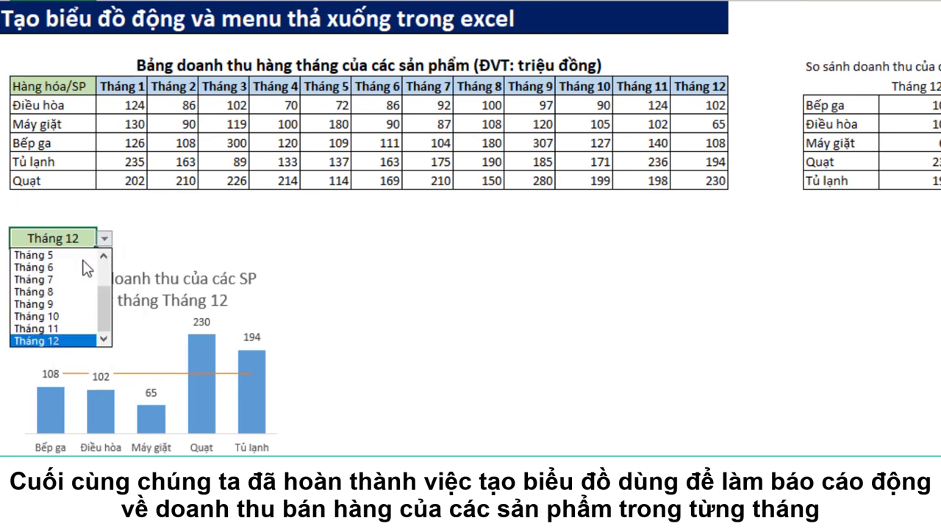
{"action": "left_click", "coordinate": [65, 256]}
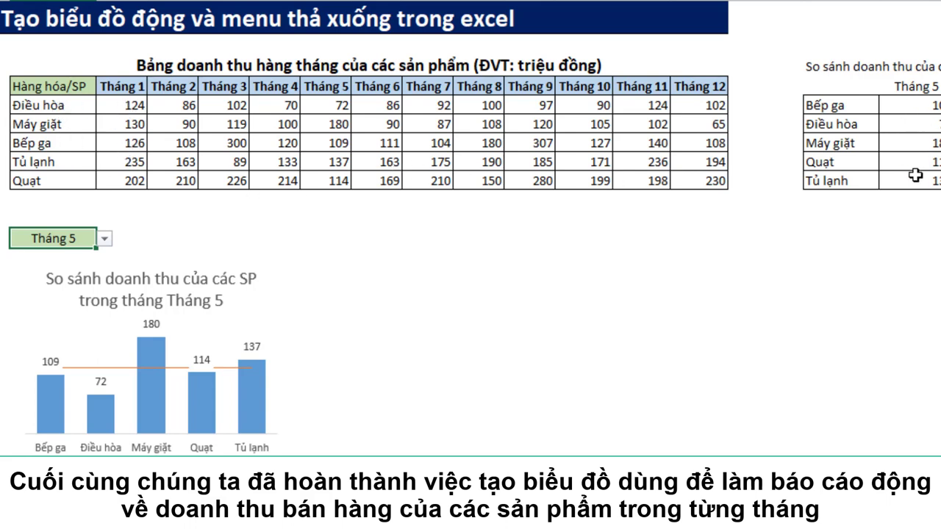
{"action": "left_click", "coordinate": [105, 239]}
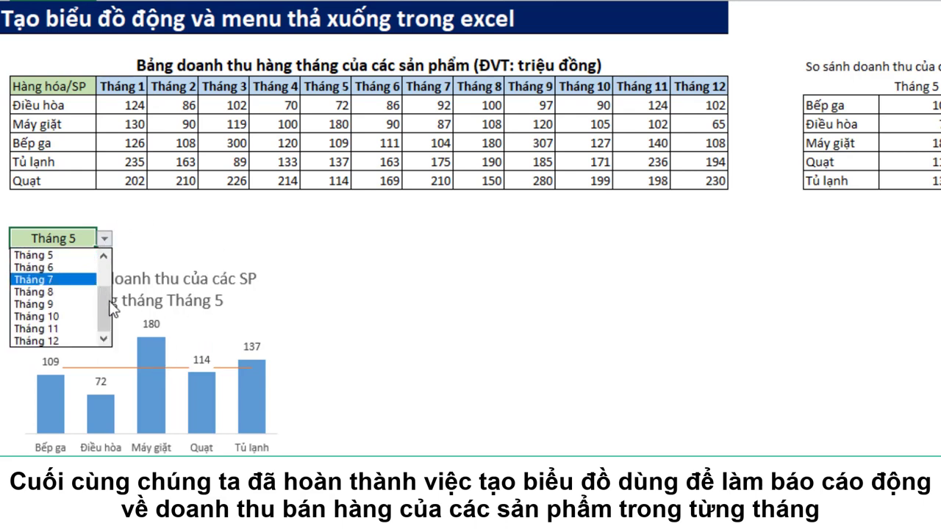
{"action": "scroll", "coordinate": [66, 294], "scroll_direction": "up", "scroll_amount": 2}
{"action": "left_click", "coordinate": [70, 255]}
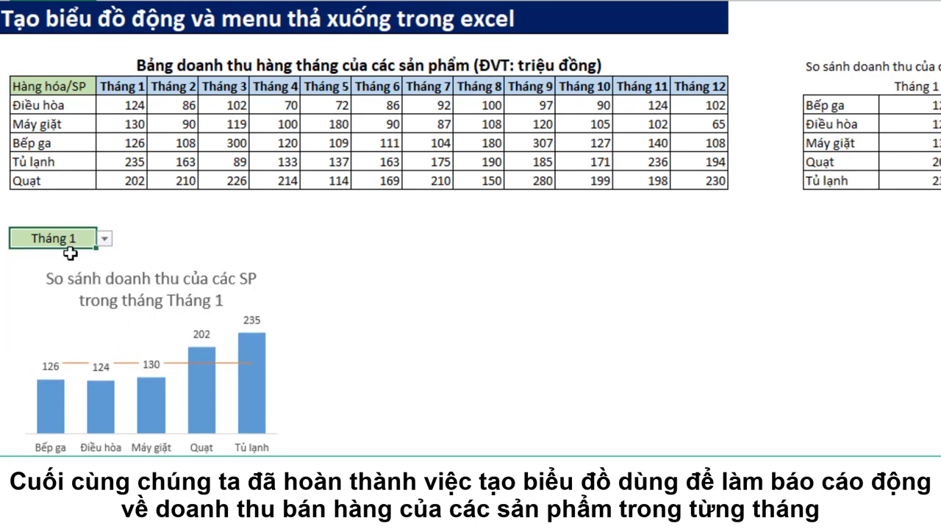
{"action": "left_click", "coordinate": [105, 238]}
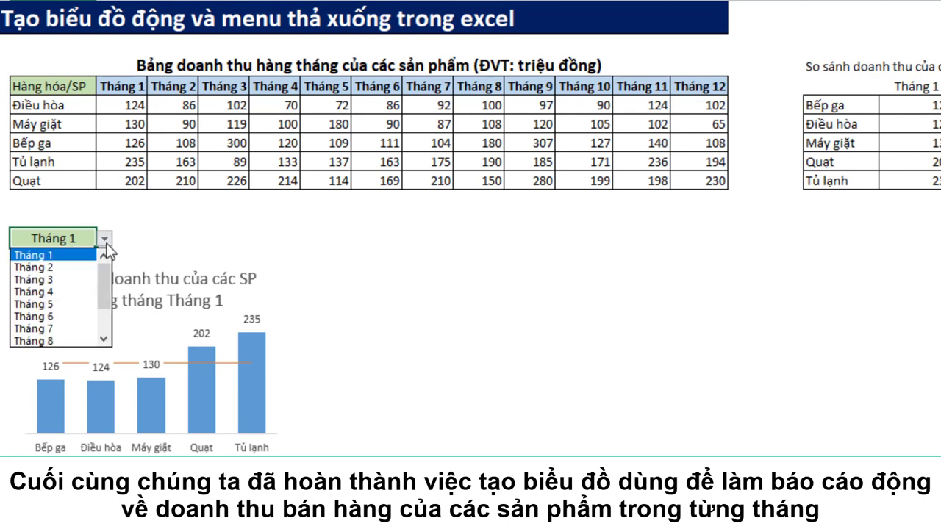
{"action": "left_click", "coordinate": [61, 275]}
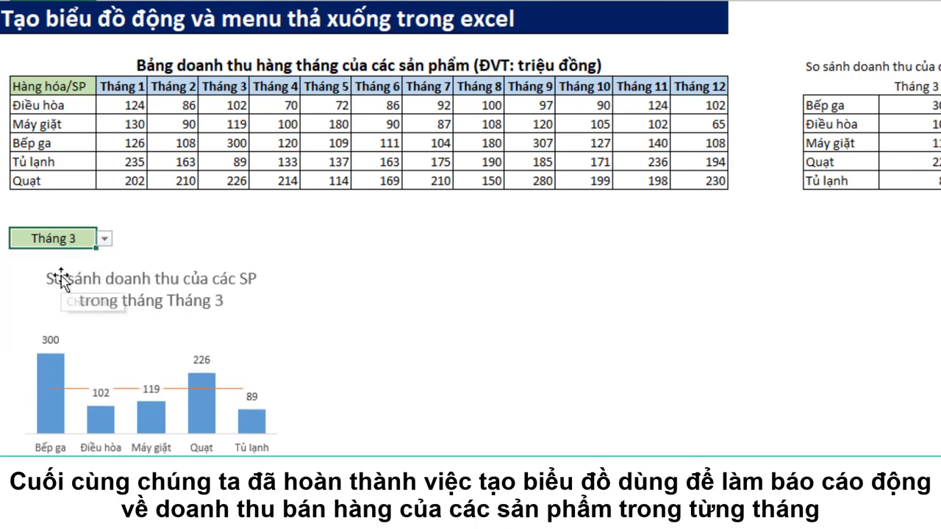
{"action": "left_click", "coordinate": [106, 239]}
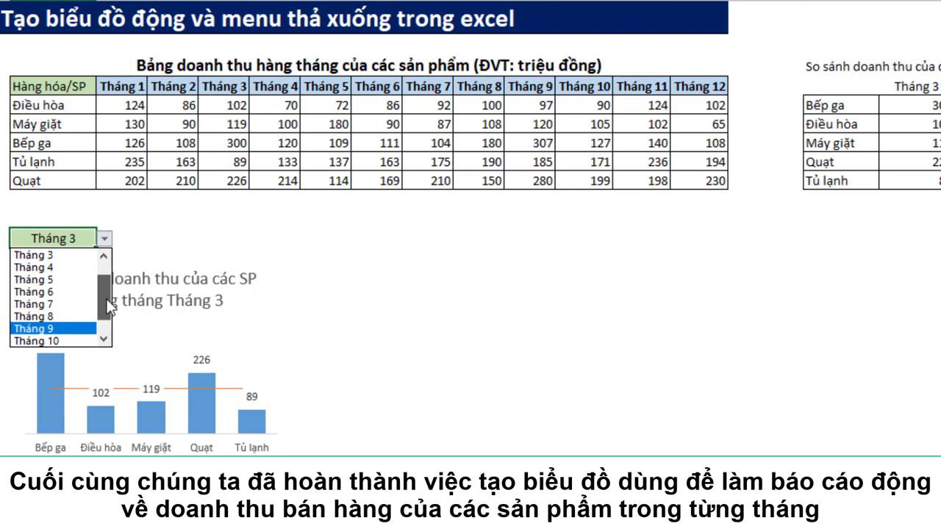
{"action": "scroll", "coordinate": [59, 324], "scroll_direction": "down", "scroll_amount": 1}
{"action": "left_click", "coordinate": [58, 341]}
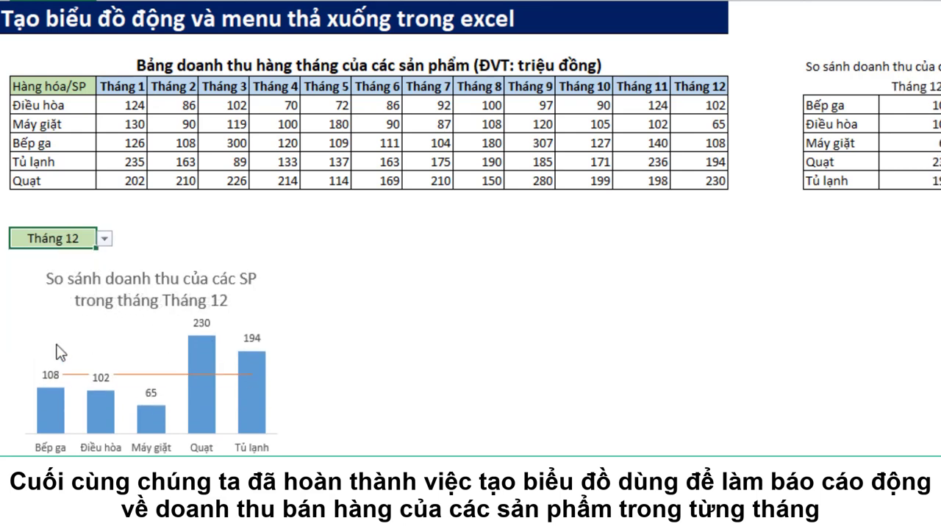
{"action": "left_click", "coordinate": [105, 238]}
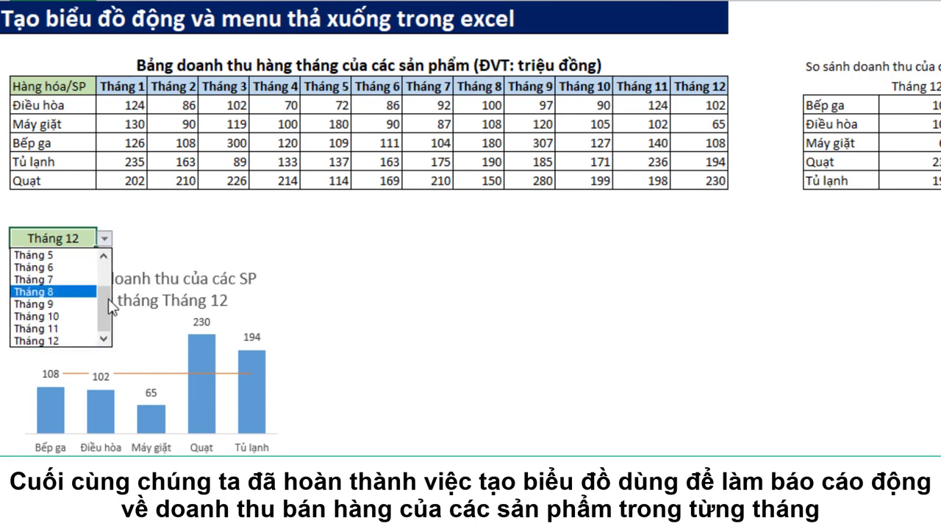
{"action": "left_click", "coordinate": [59, 329]}
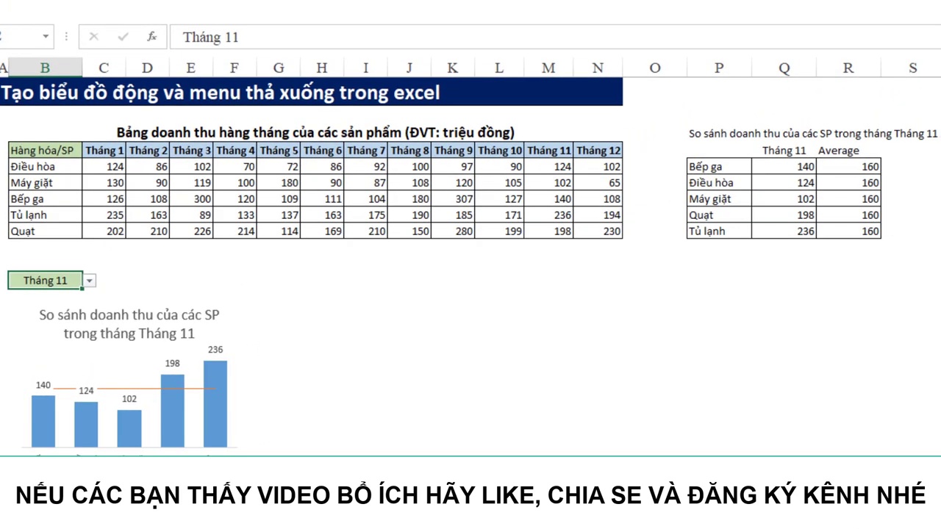
{"action": "left_click", "coordinate": [767, 151]}
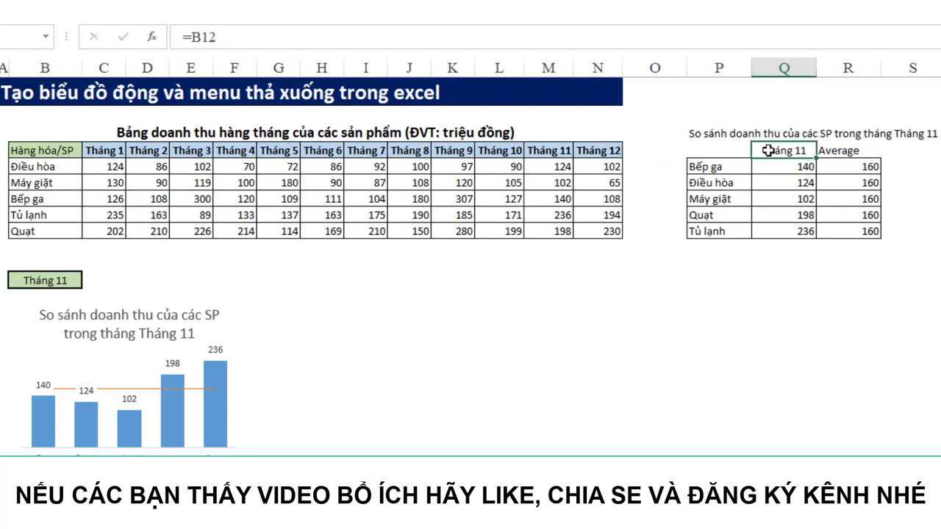
{"action": "left_click", "coordinate": [697, 151]}
{"action": "left_click_drag", "start_coordinate": [758, 153], "coordinate": [850, 149]}
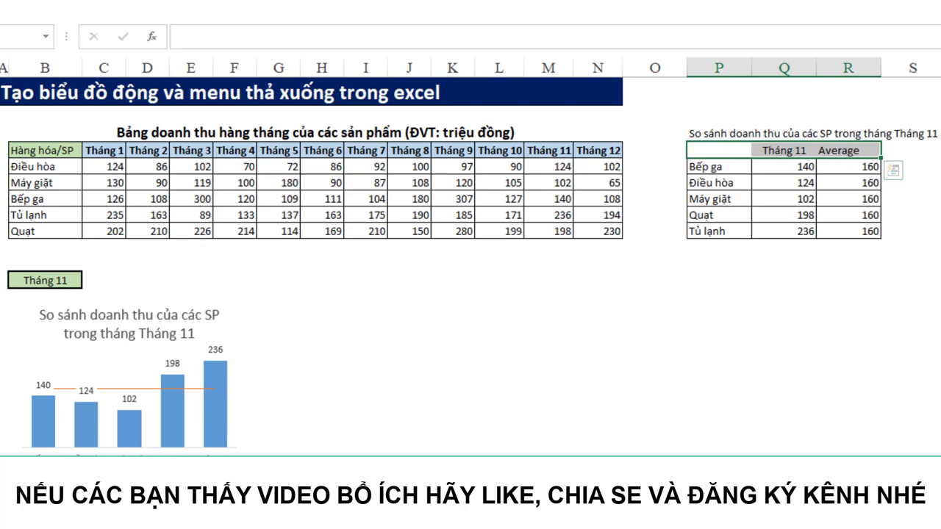
{"action": "key", "text": "ctrl+shift+u"}
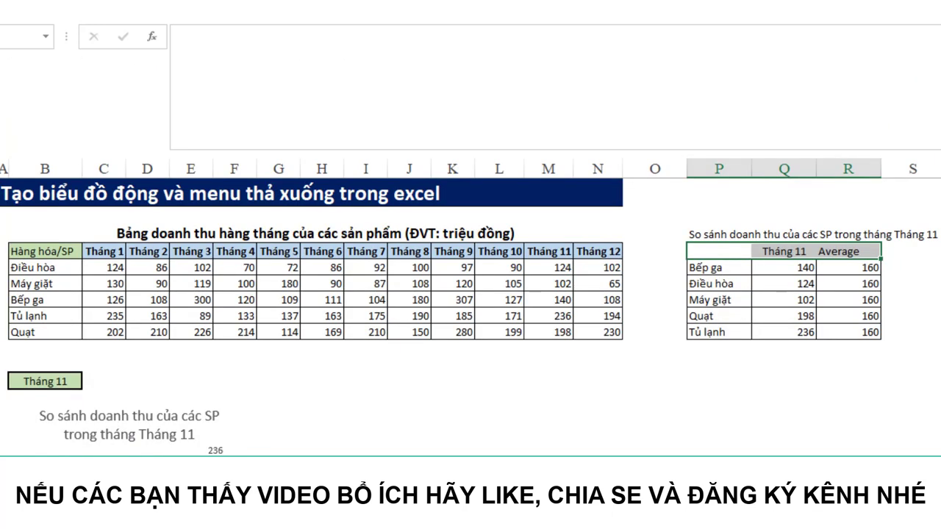
{"action": "key", "text": "ctrl+shift+u"}
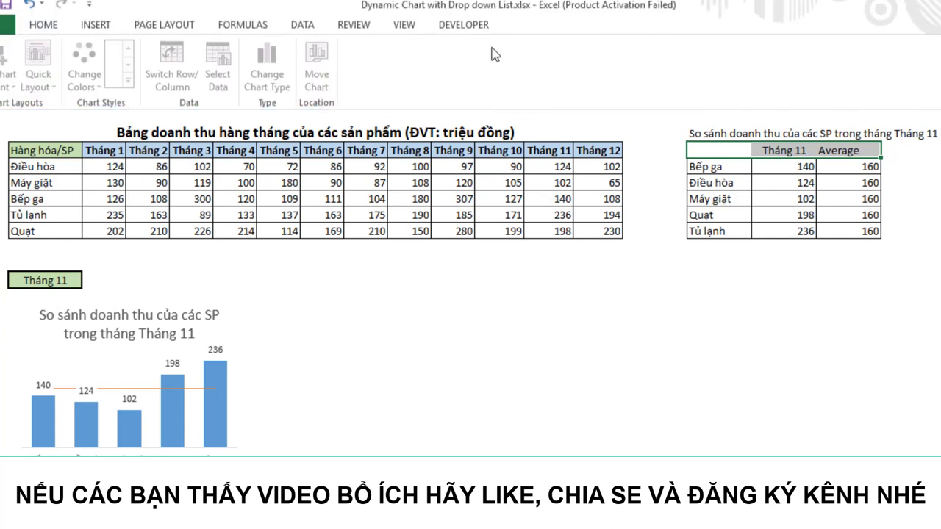
{"action": "left_click", "coordinate": [642, 393]}
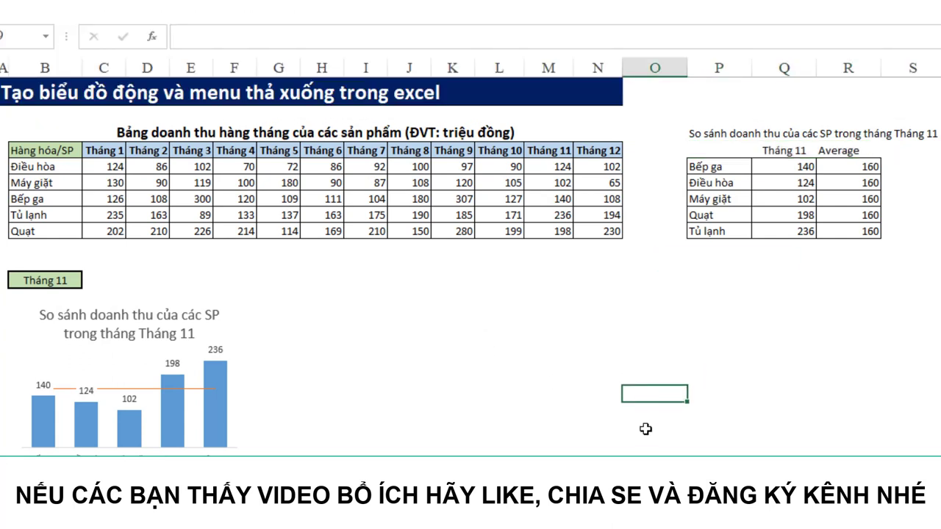